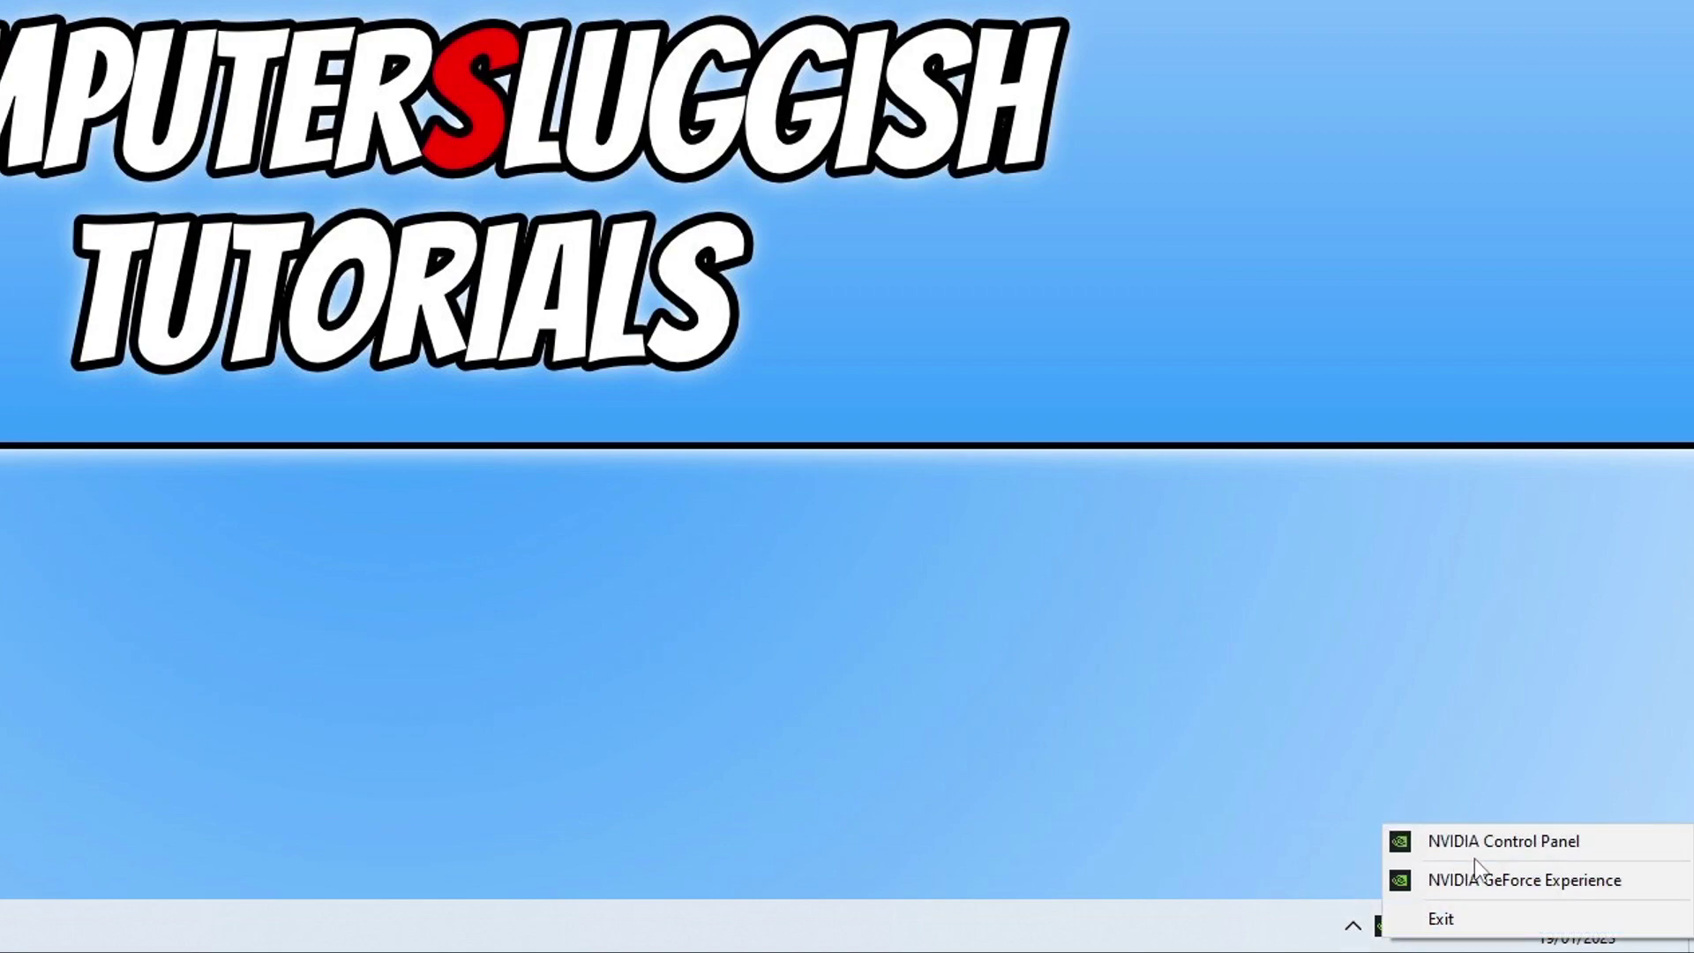
Step: Open NVIDIA GeForce Experience and bring up the settings of its in-game overlay
left_click(1540, 896)
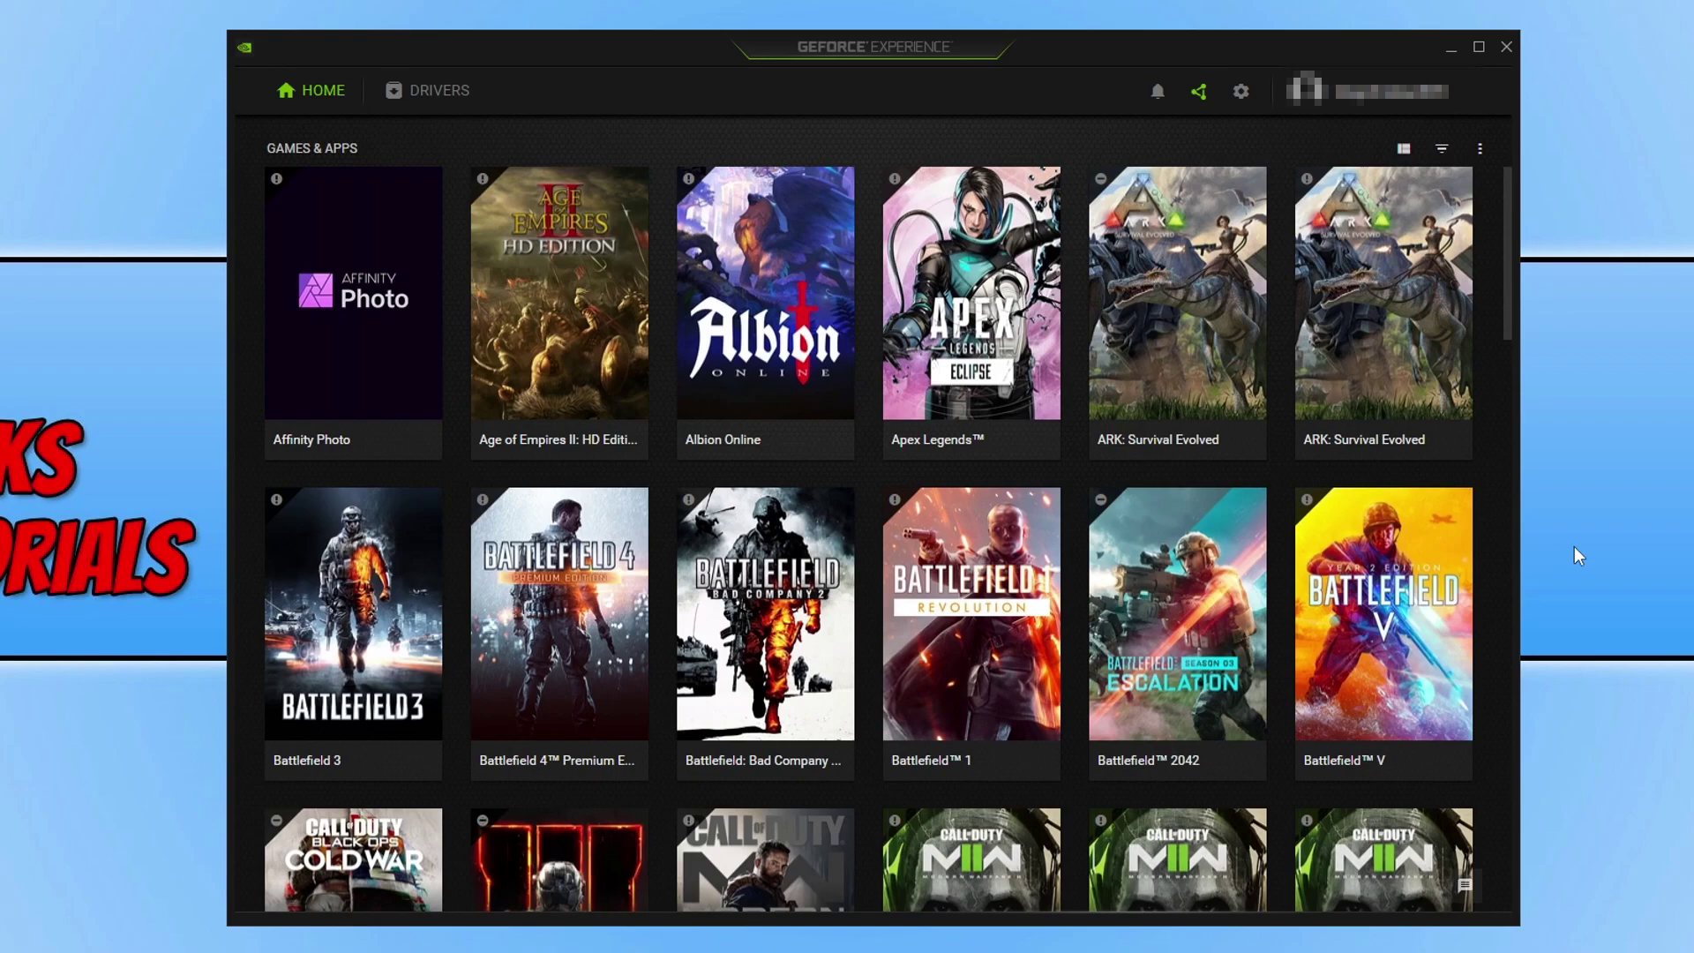
left_click(1199, 94)
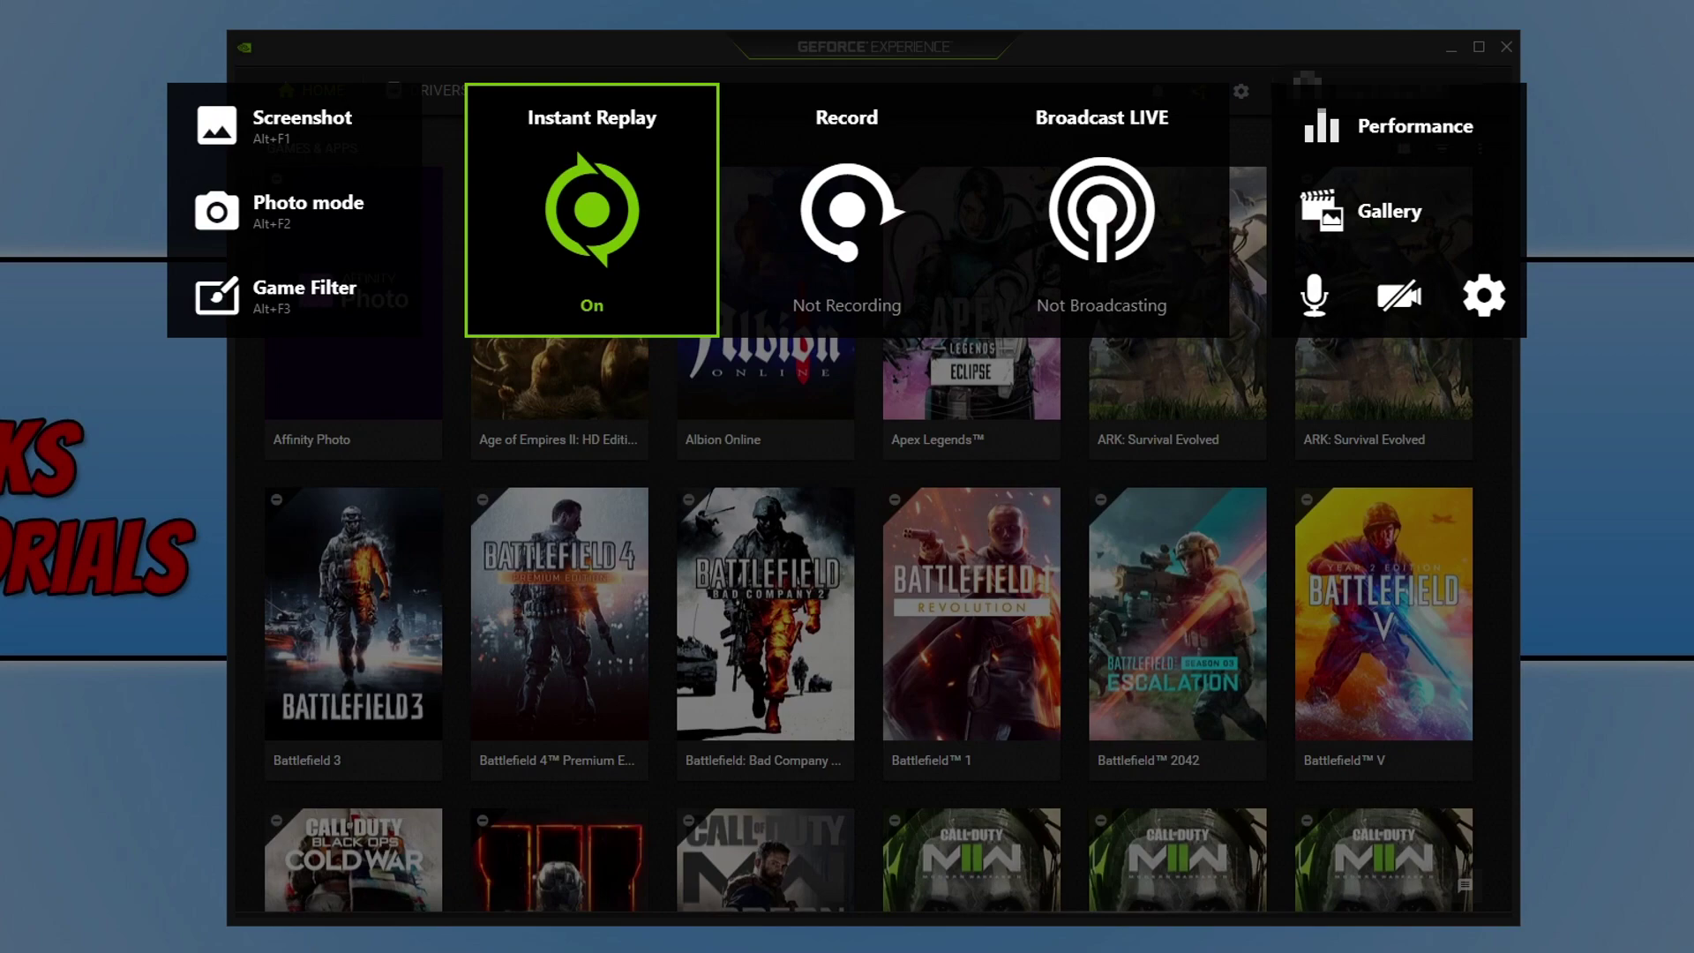
left_click(1486, 304)
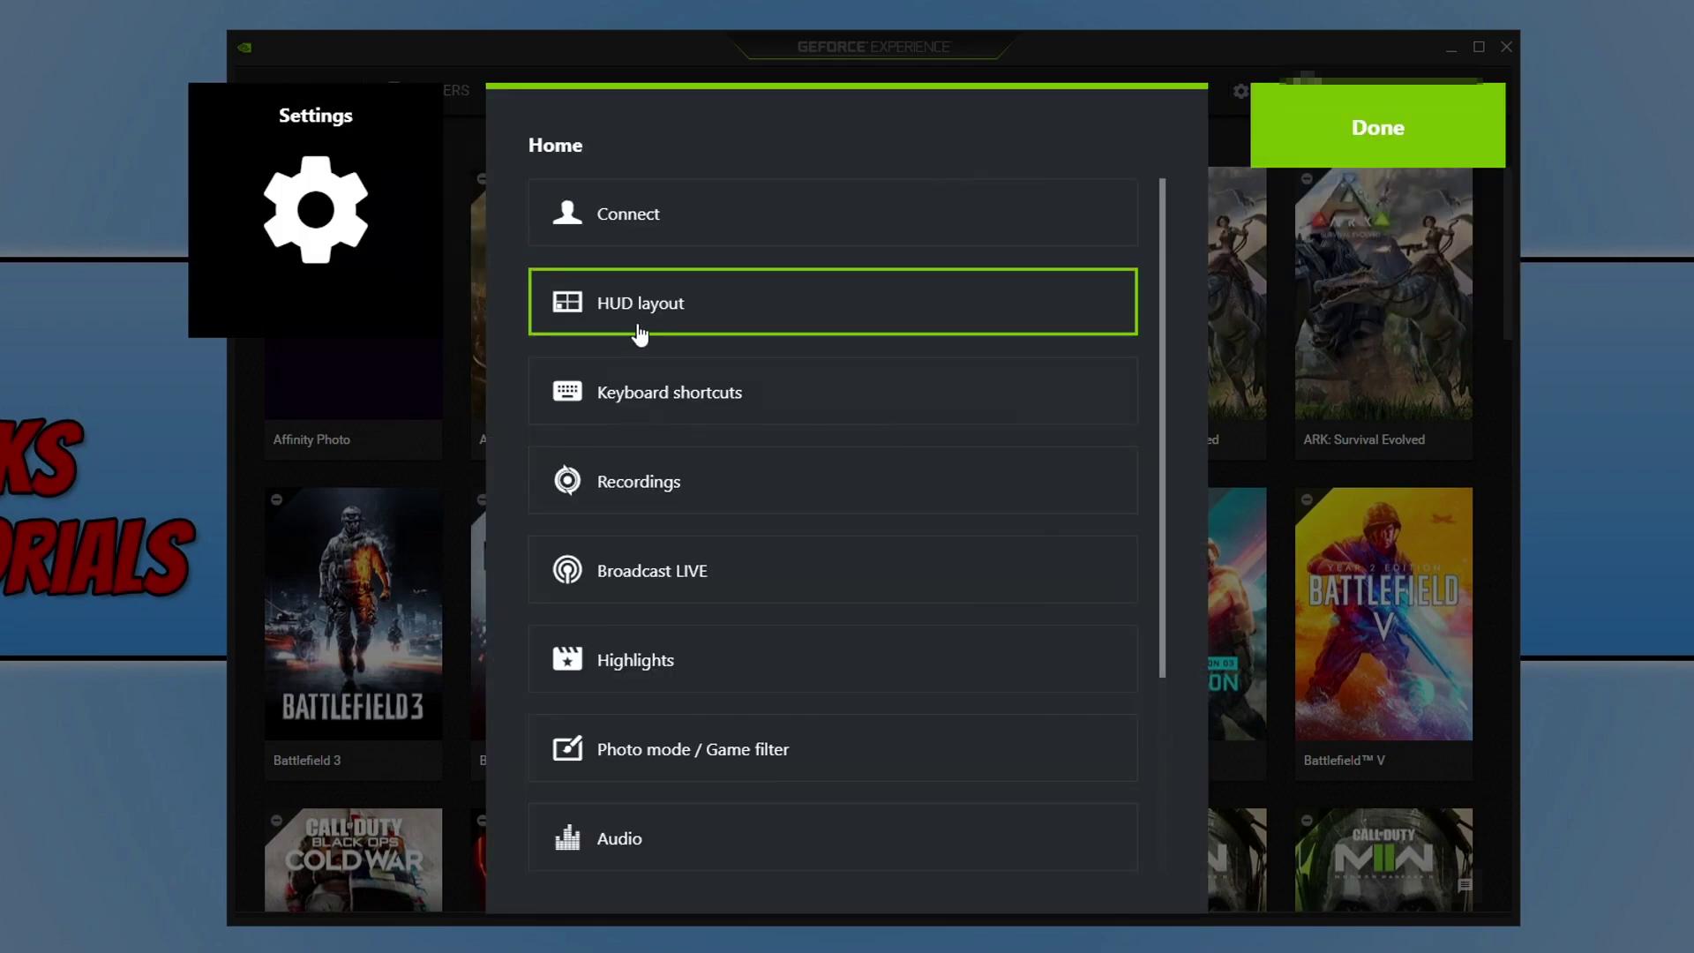
Step: Place the HUD's performance overlay in the display's top-right corner with the Latency readout, and close GeForce Experience
left_click(672, 316)
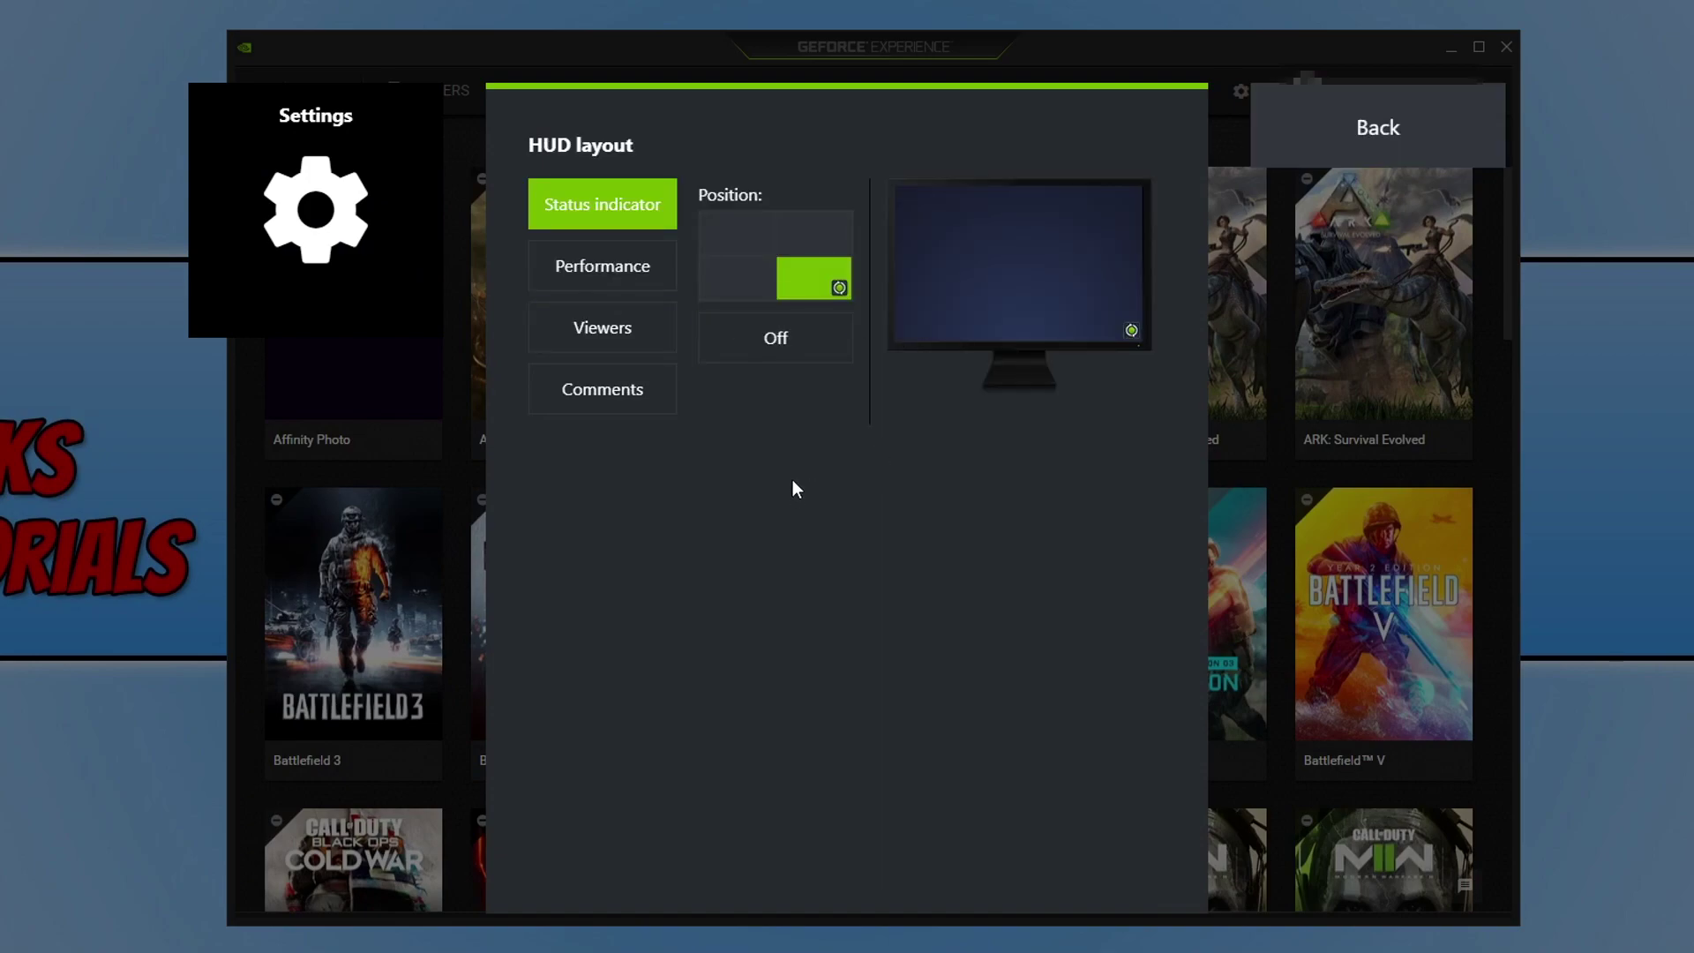
left_click(615, 283)
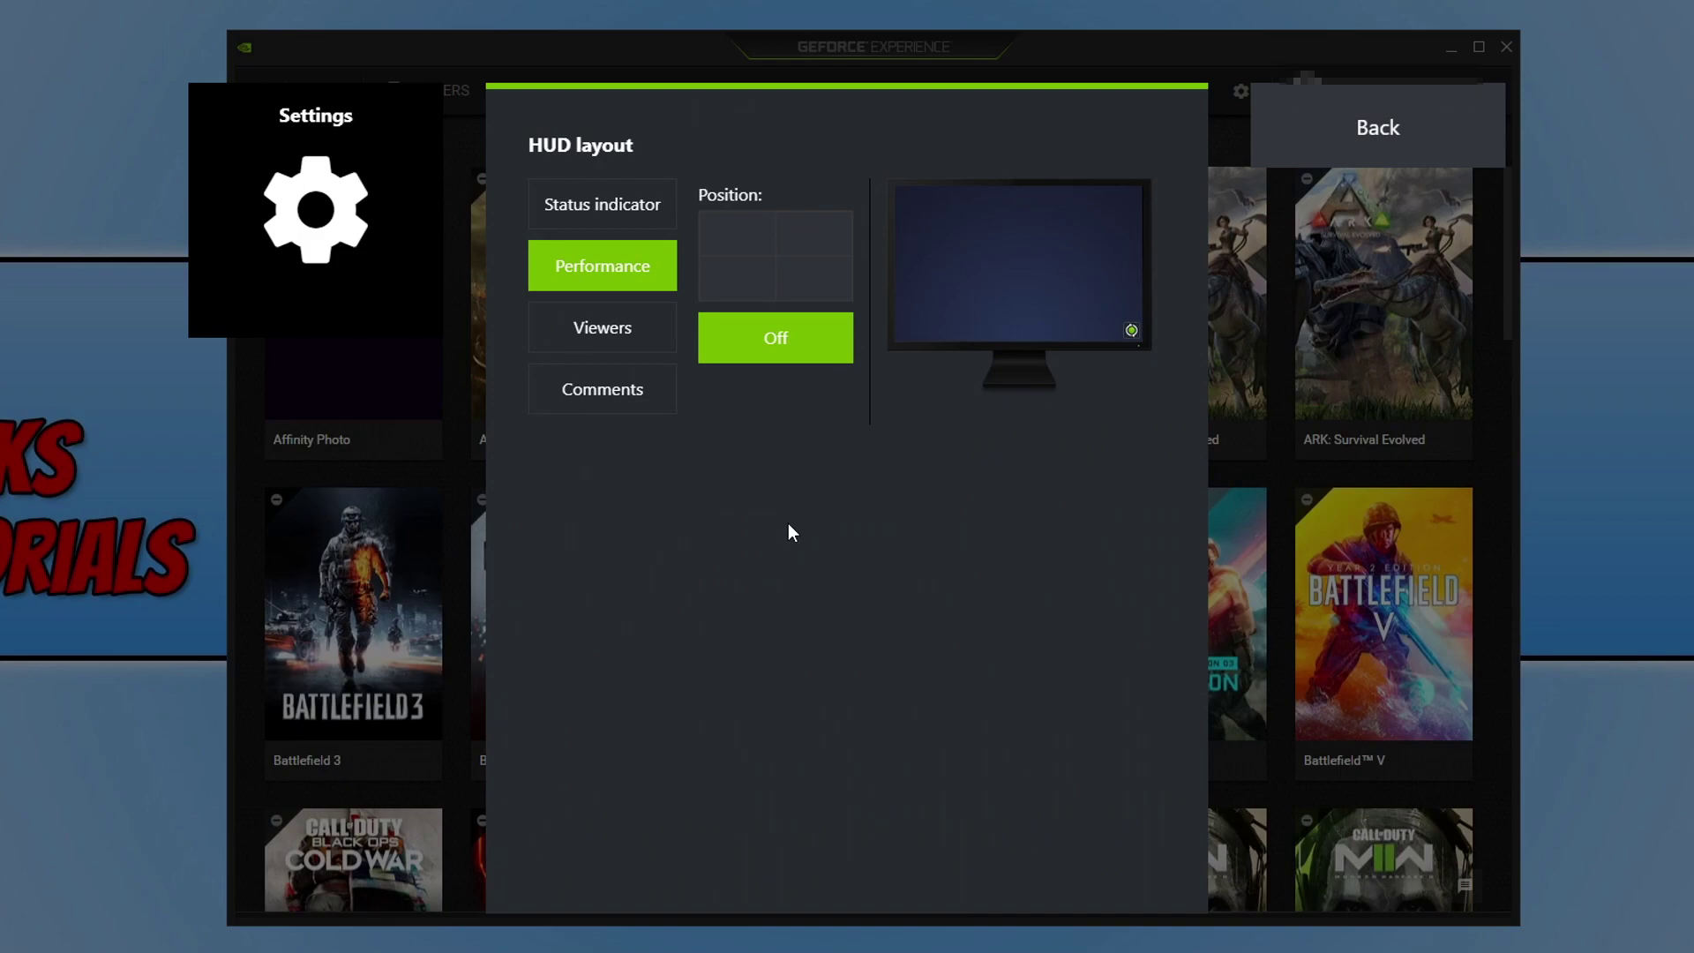
left_click(836, 227)
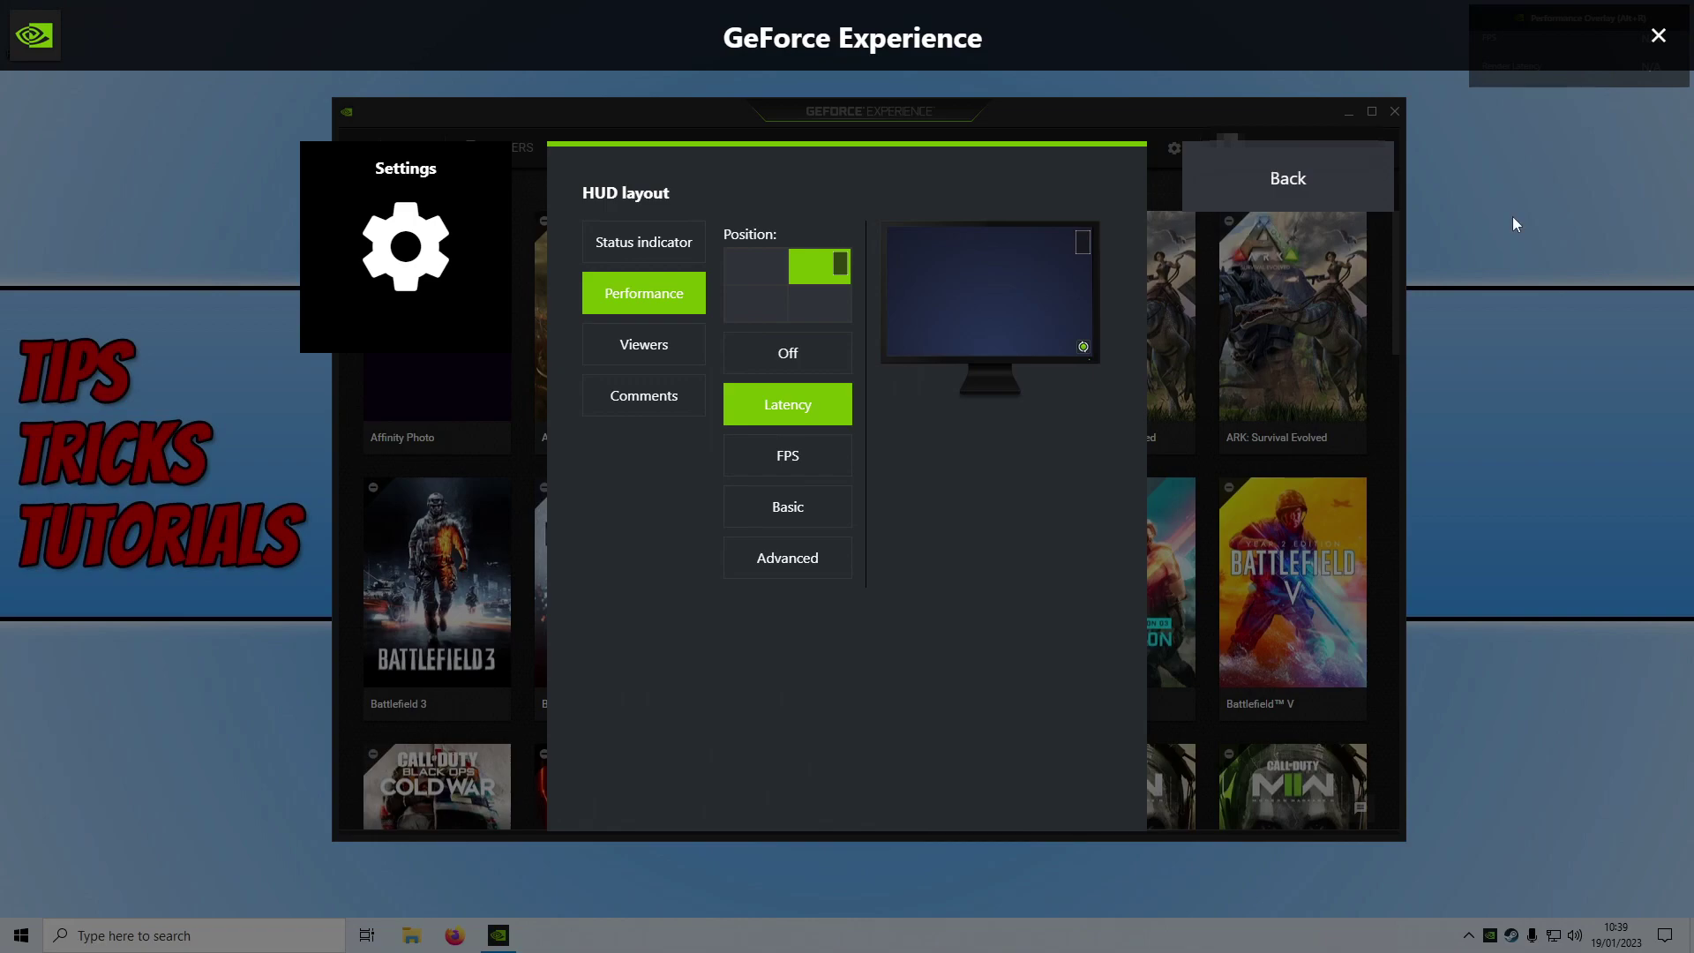
key("Escape")
key("Escape")
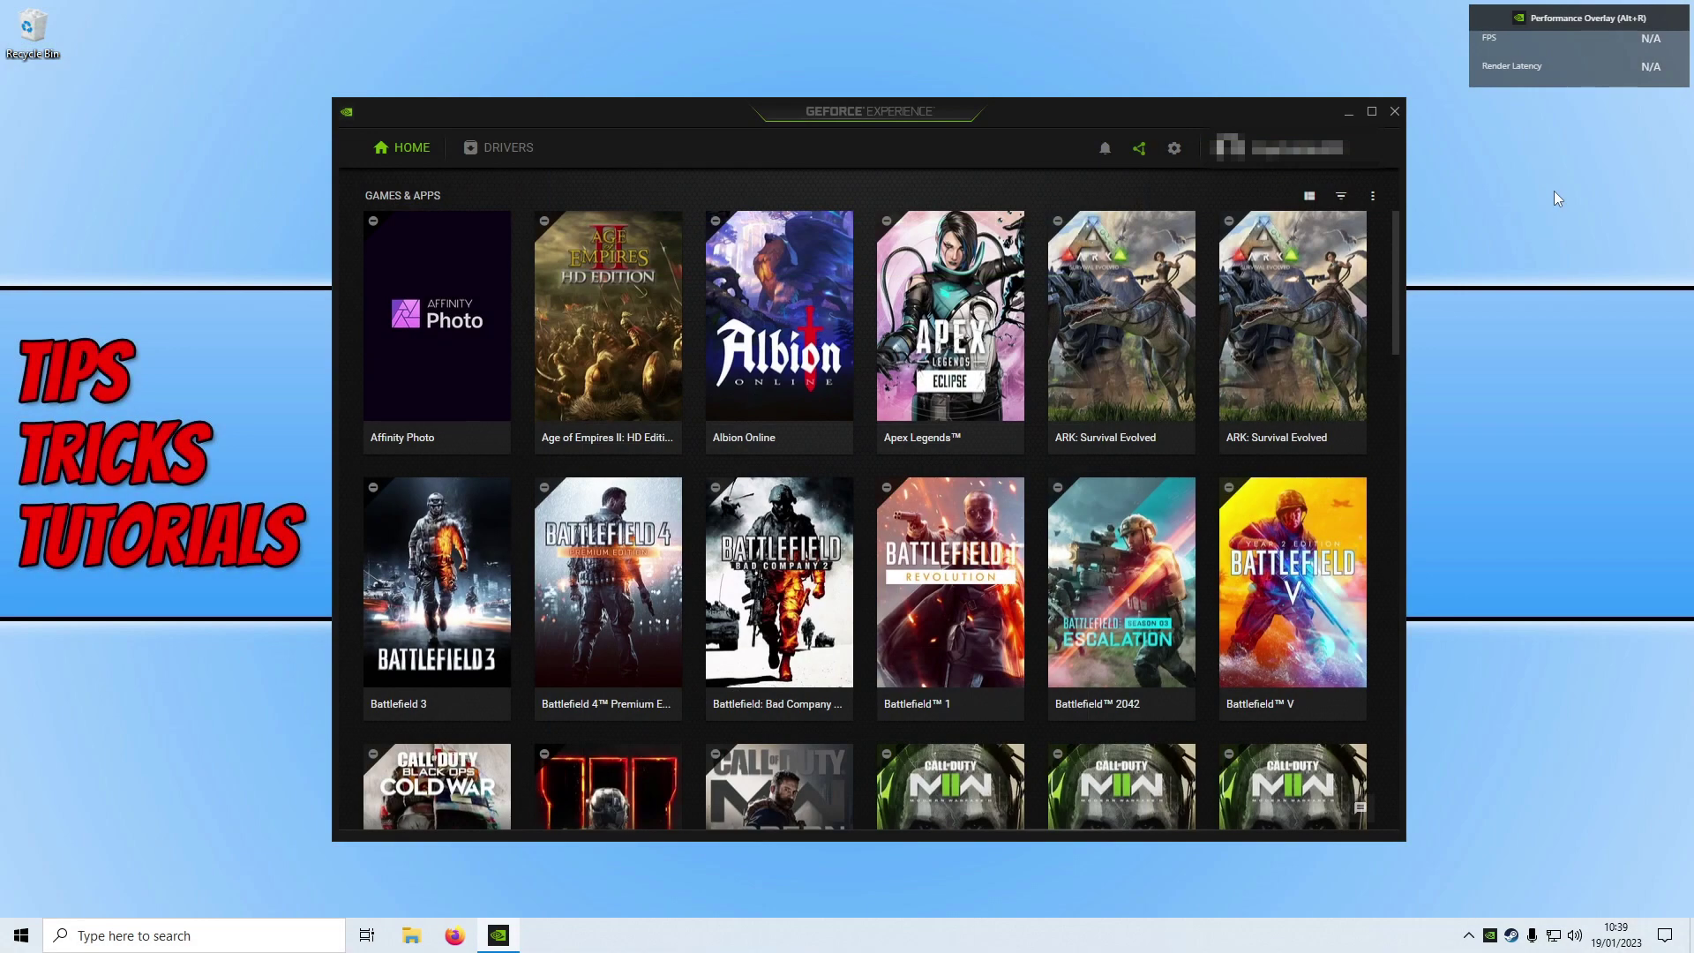
key("alt+F4")
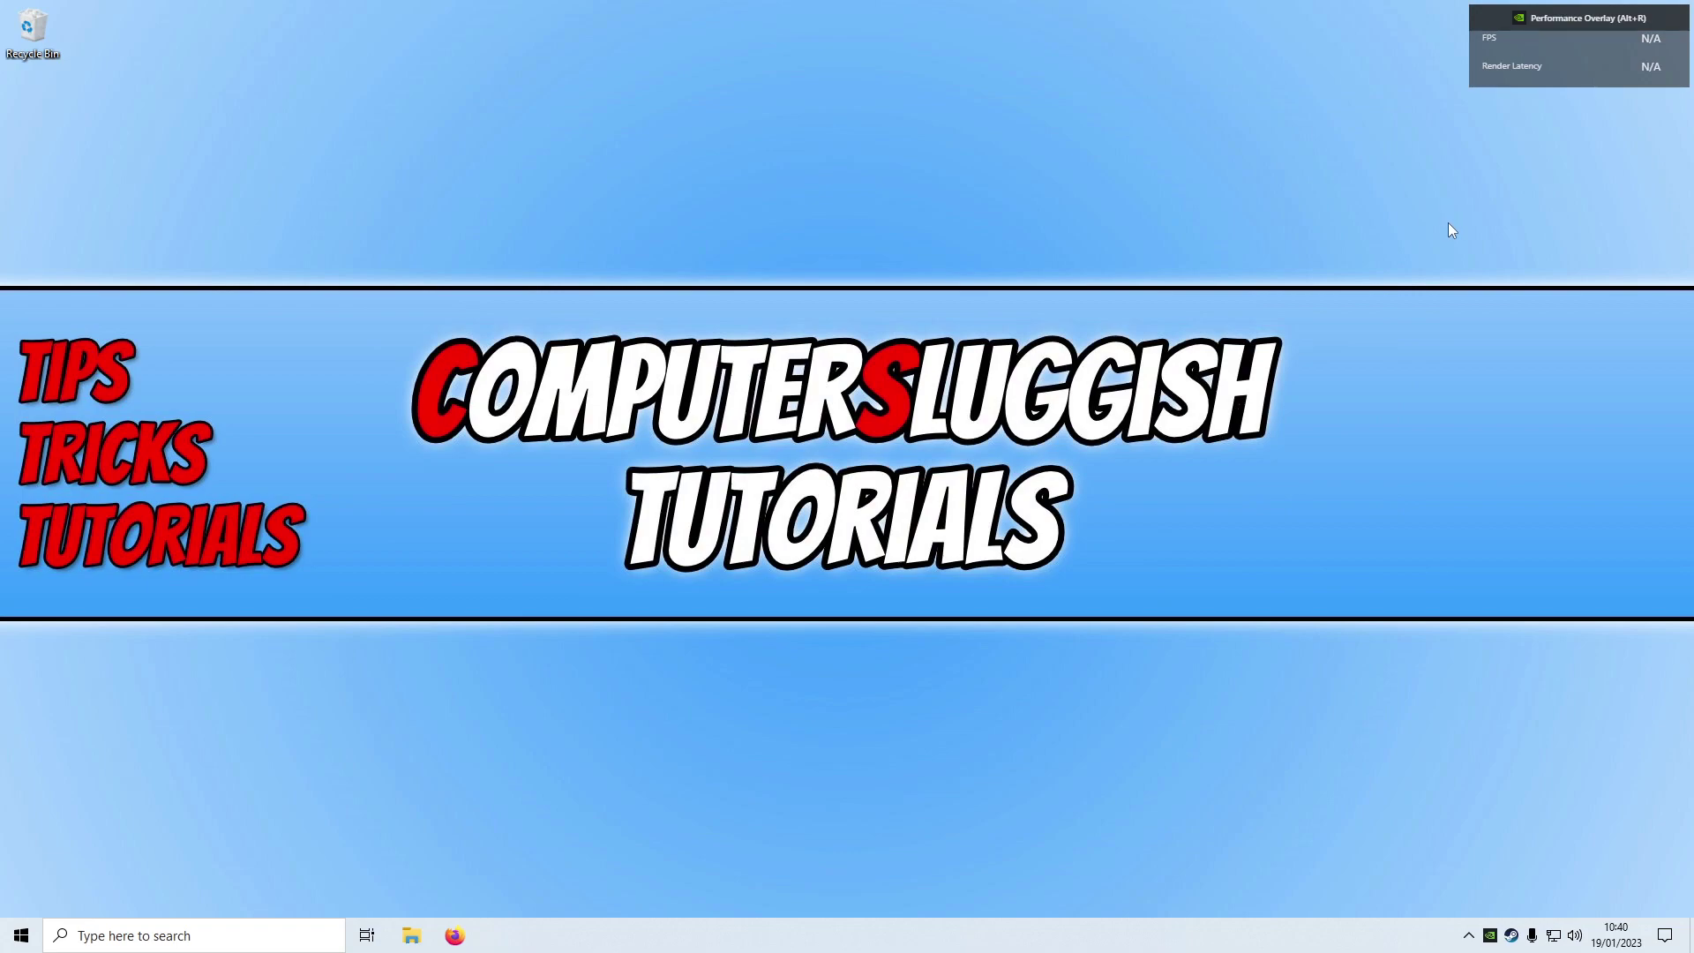
Step: Reopen the in-game overlay's HUD layout settings and switch the performance readout to FPS, closing the overlay
key("alt+z")
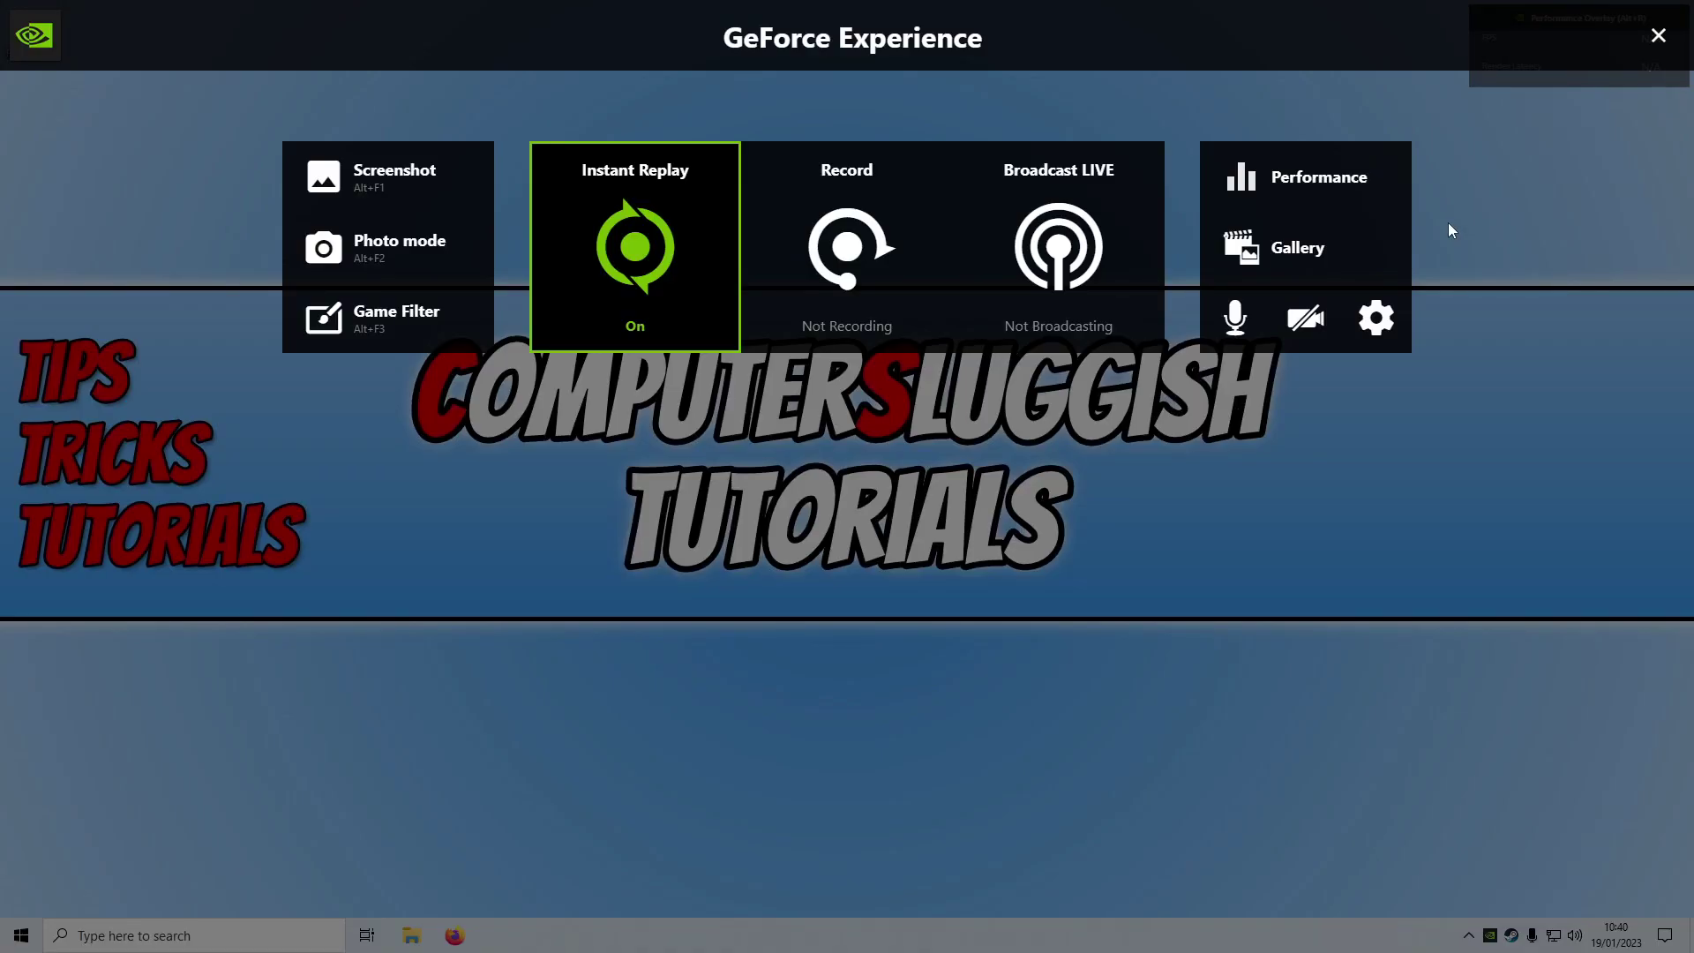
left_click(1373, 342)
left_click(742, 334)
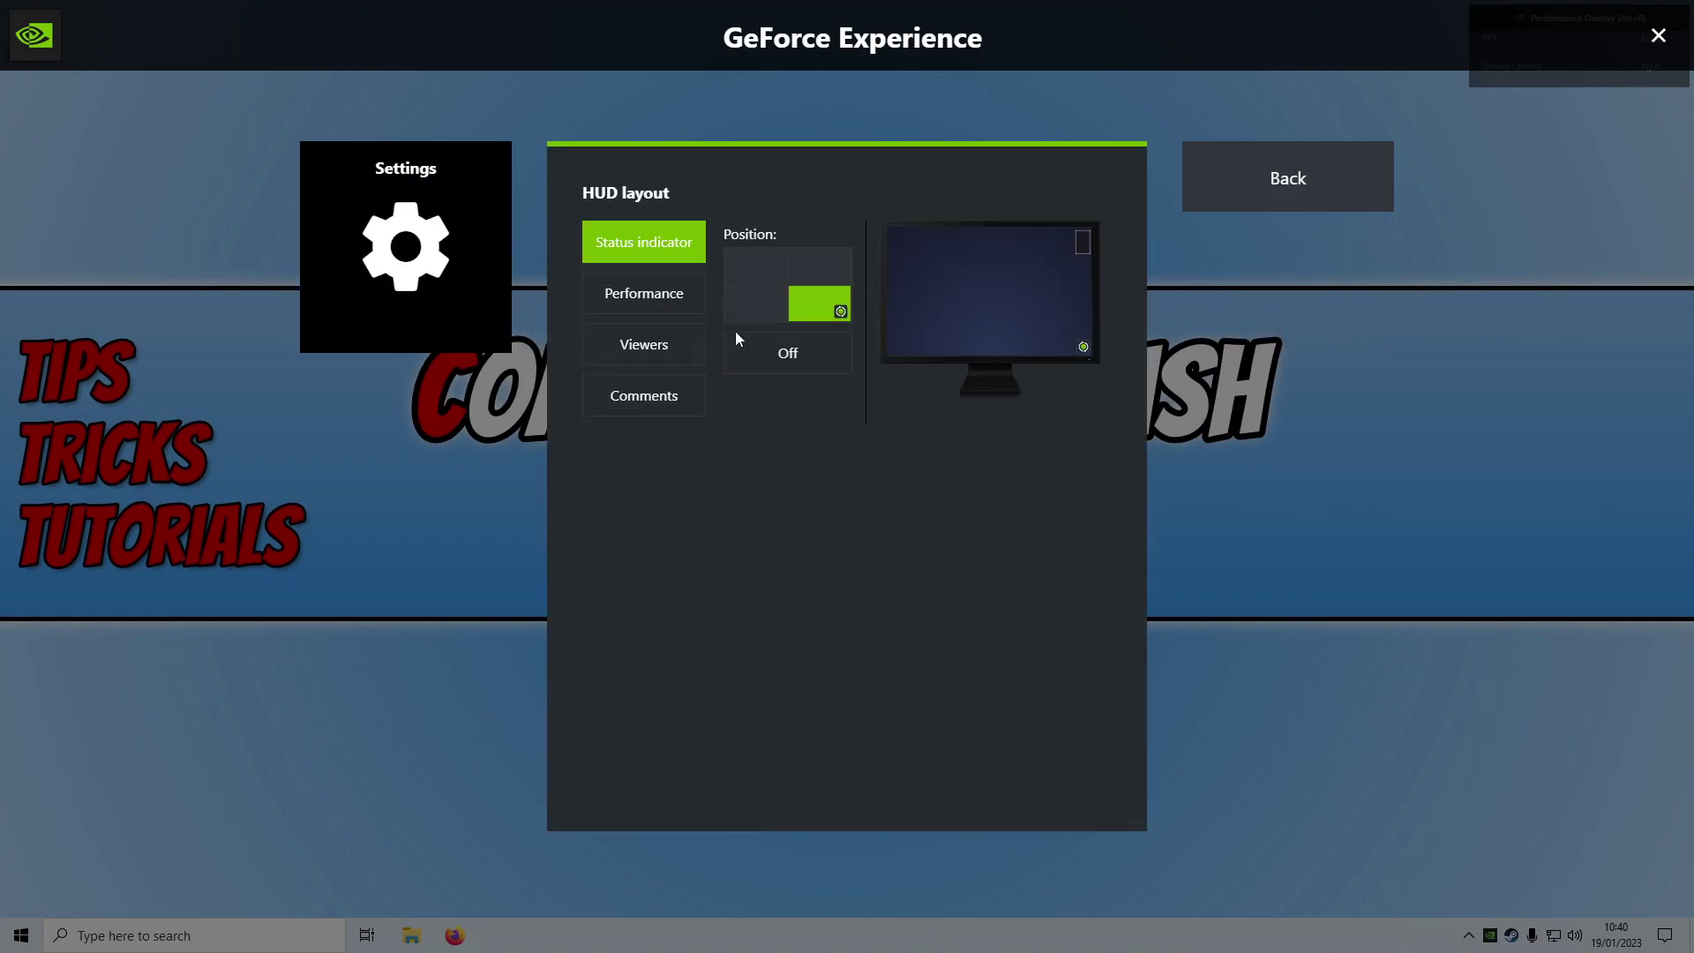
left_click(653, 300)
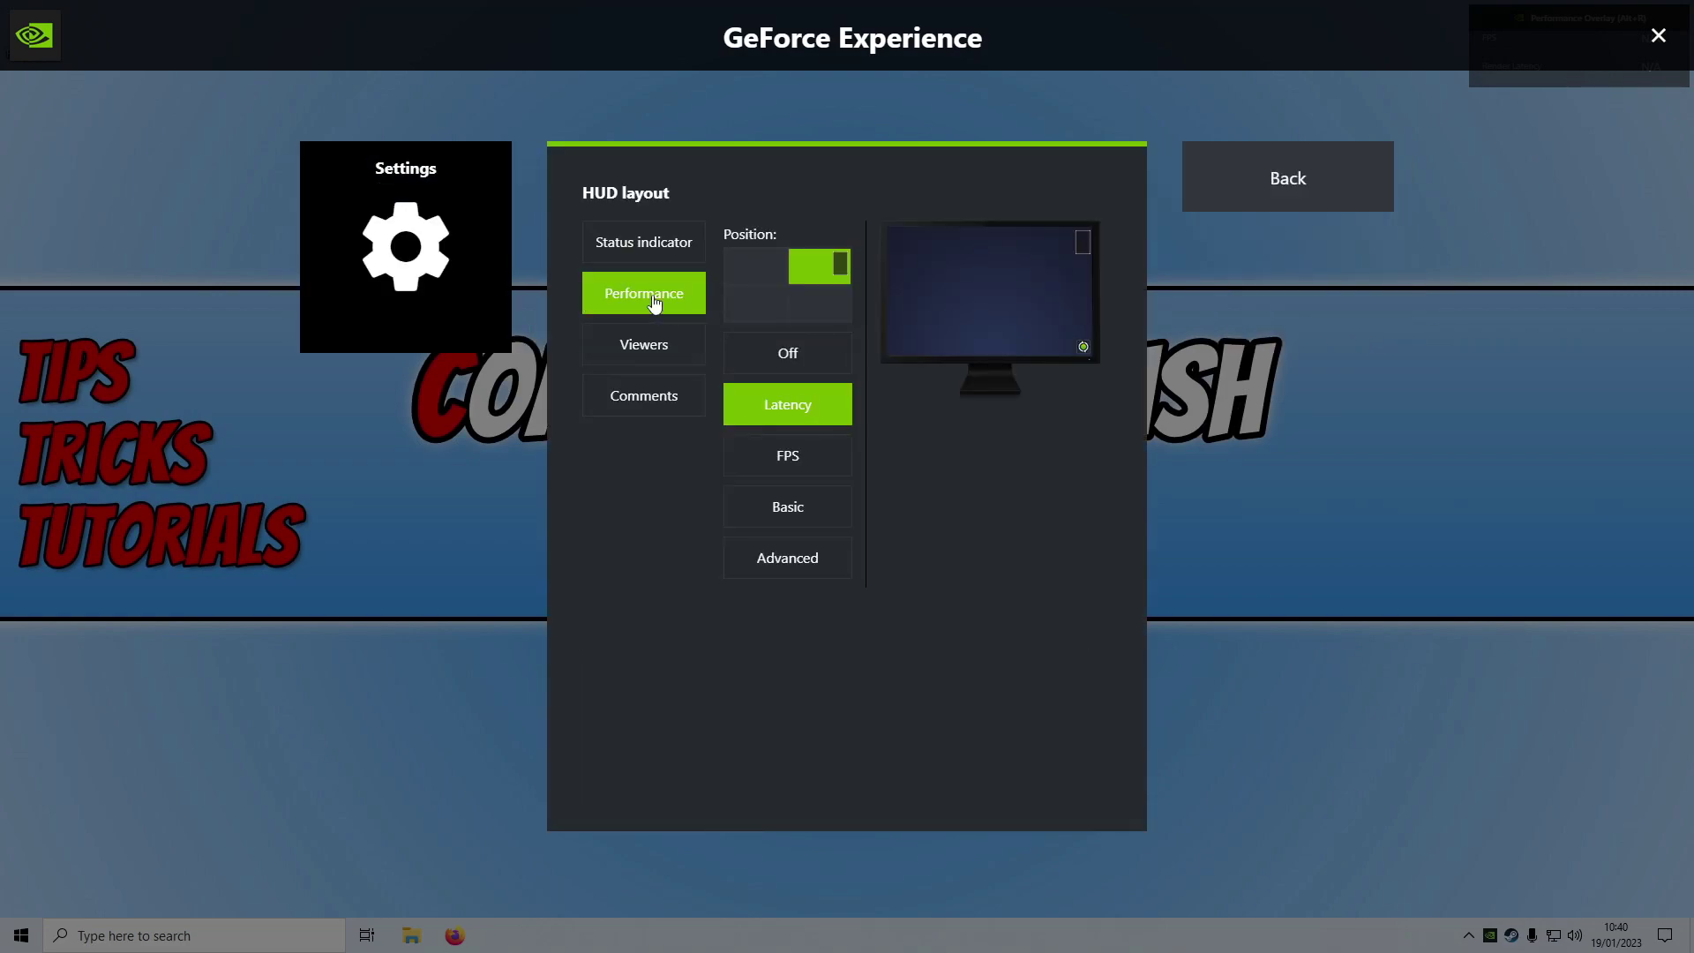
left_click(788, 463)
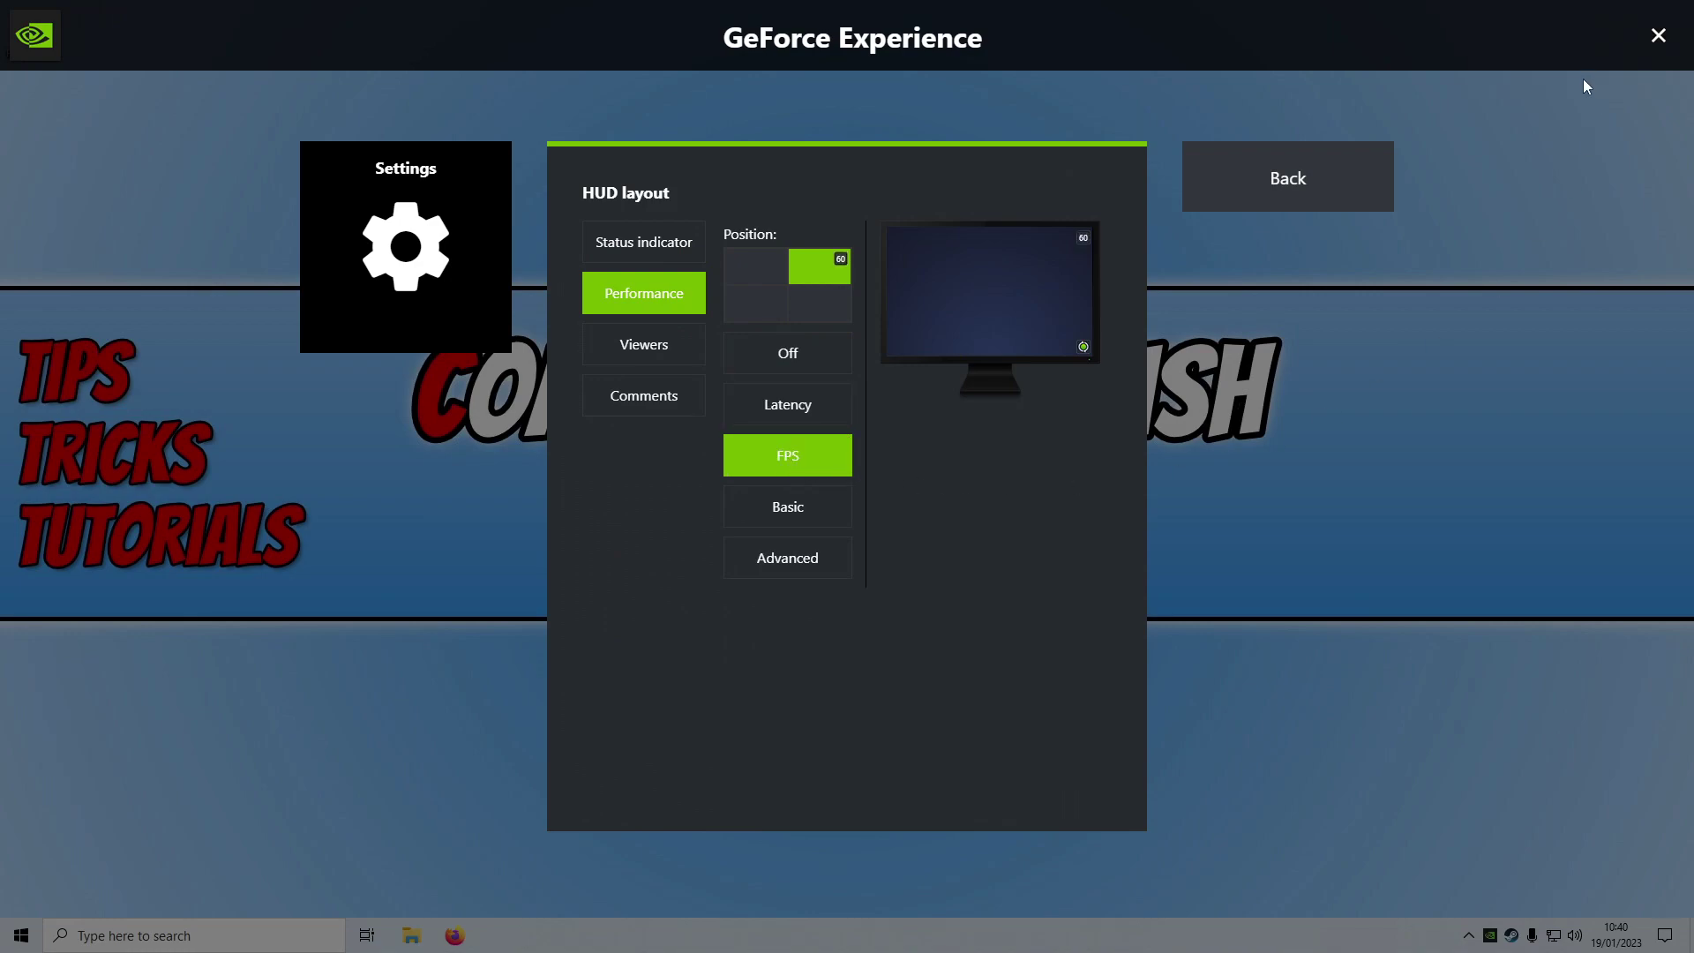
left_click(1659, 37)
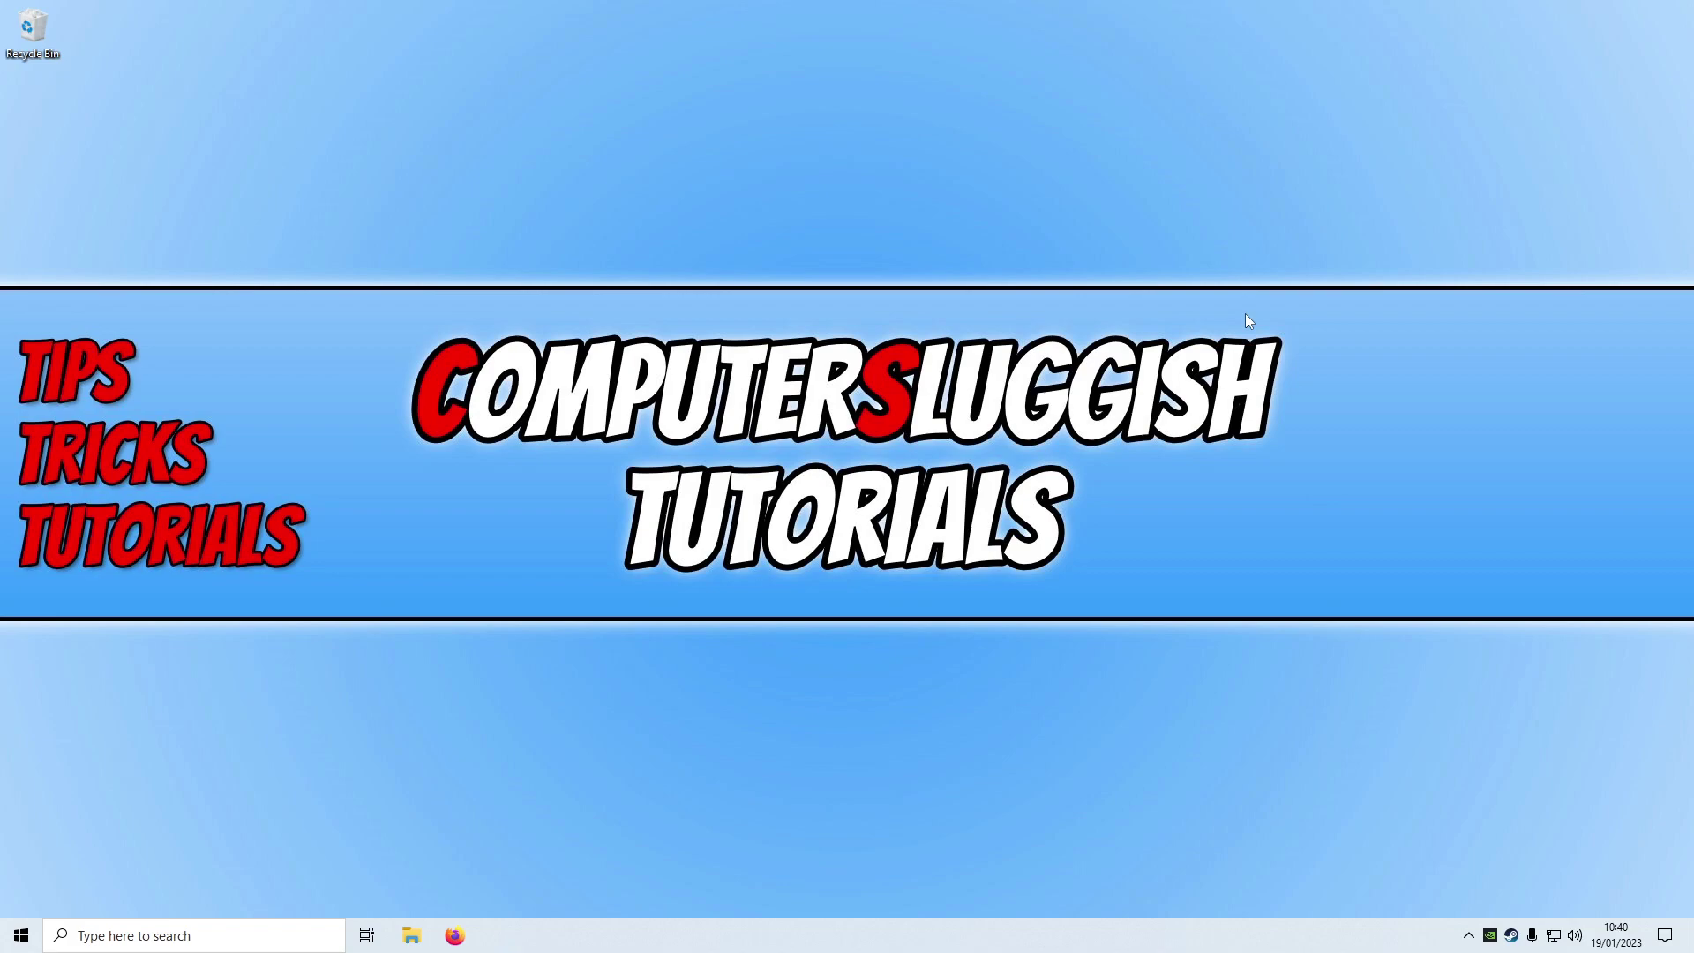
Step: Set the performance readout in the HUD layout to Basic and return to the desktop
key("alt+z")
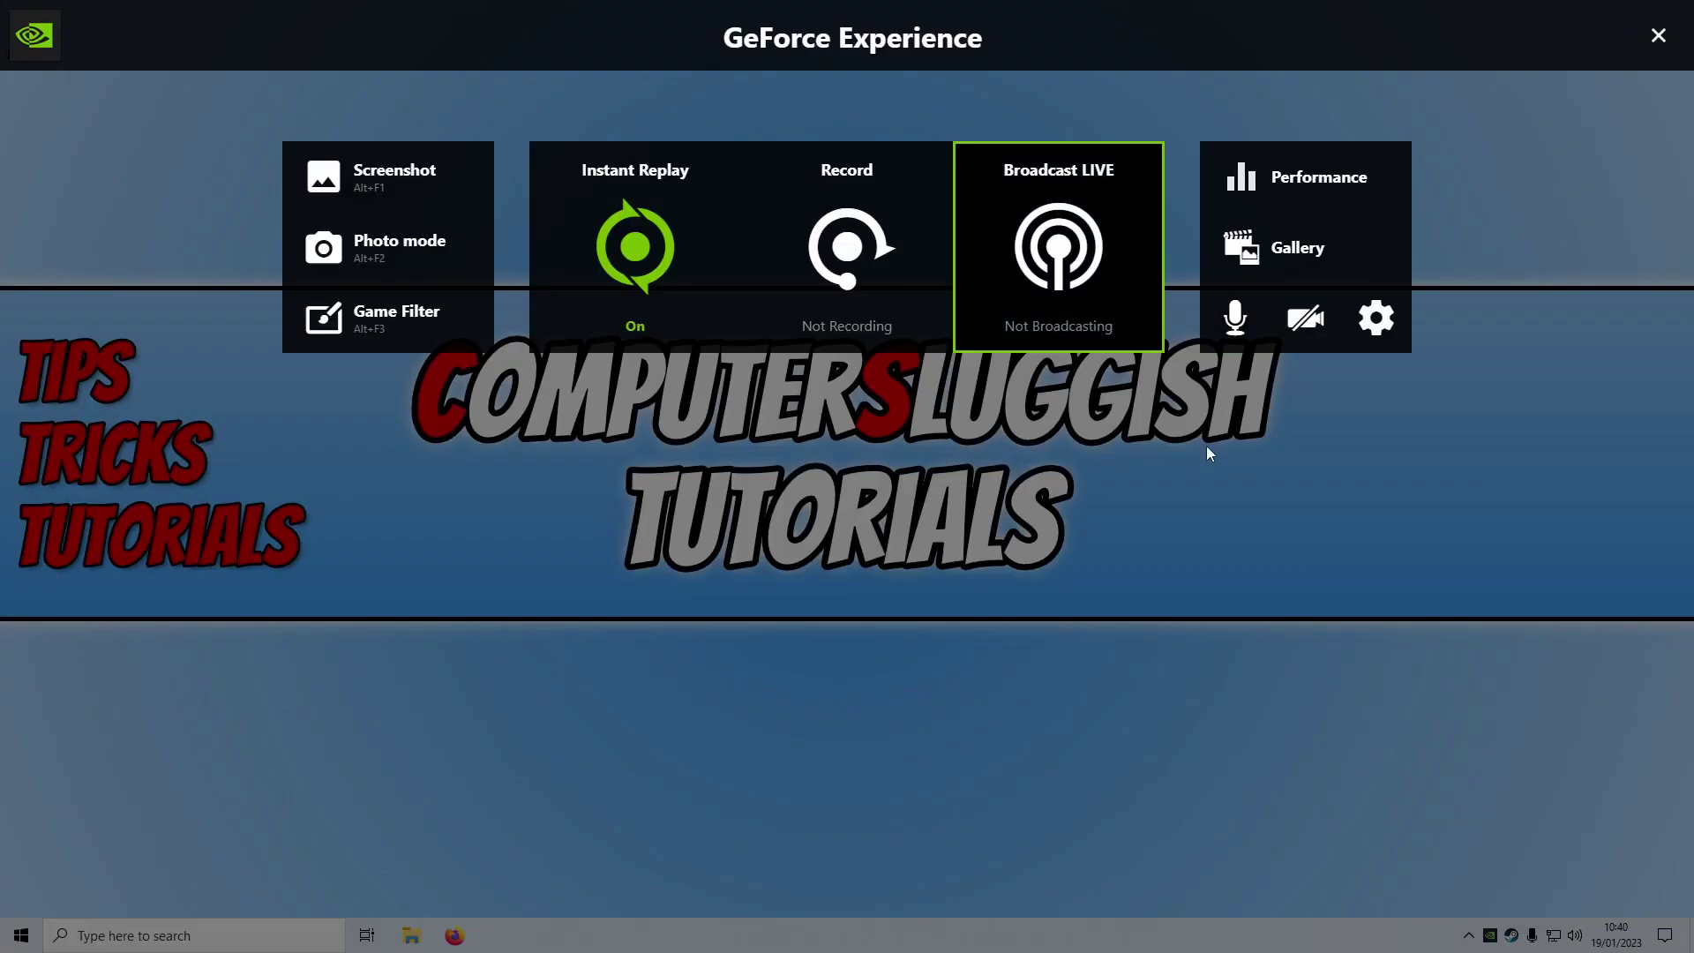
left_click(1379, 340)
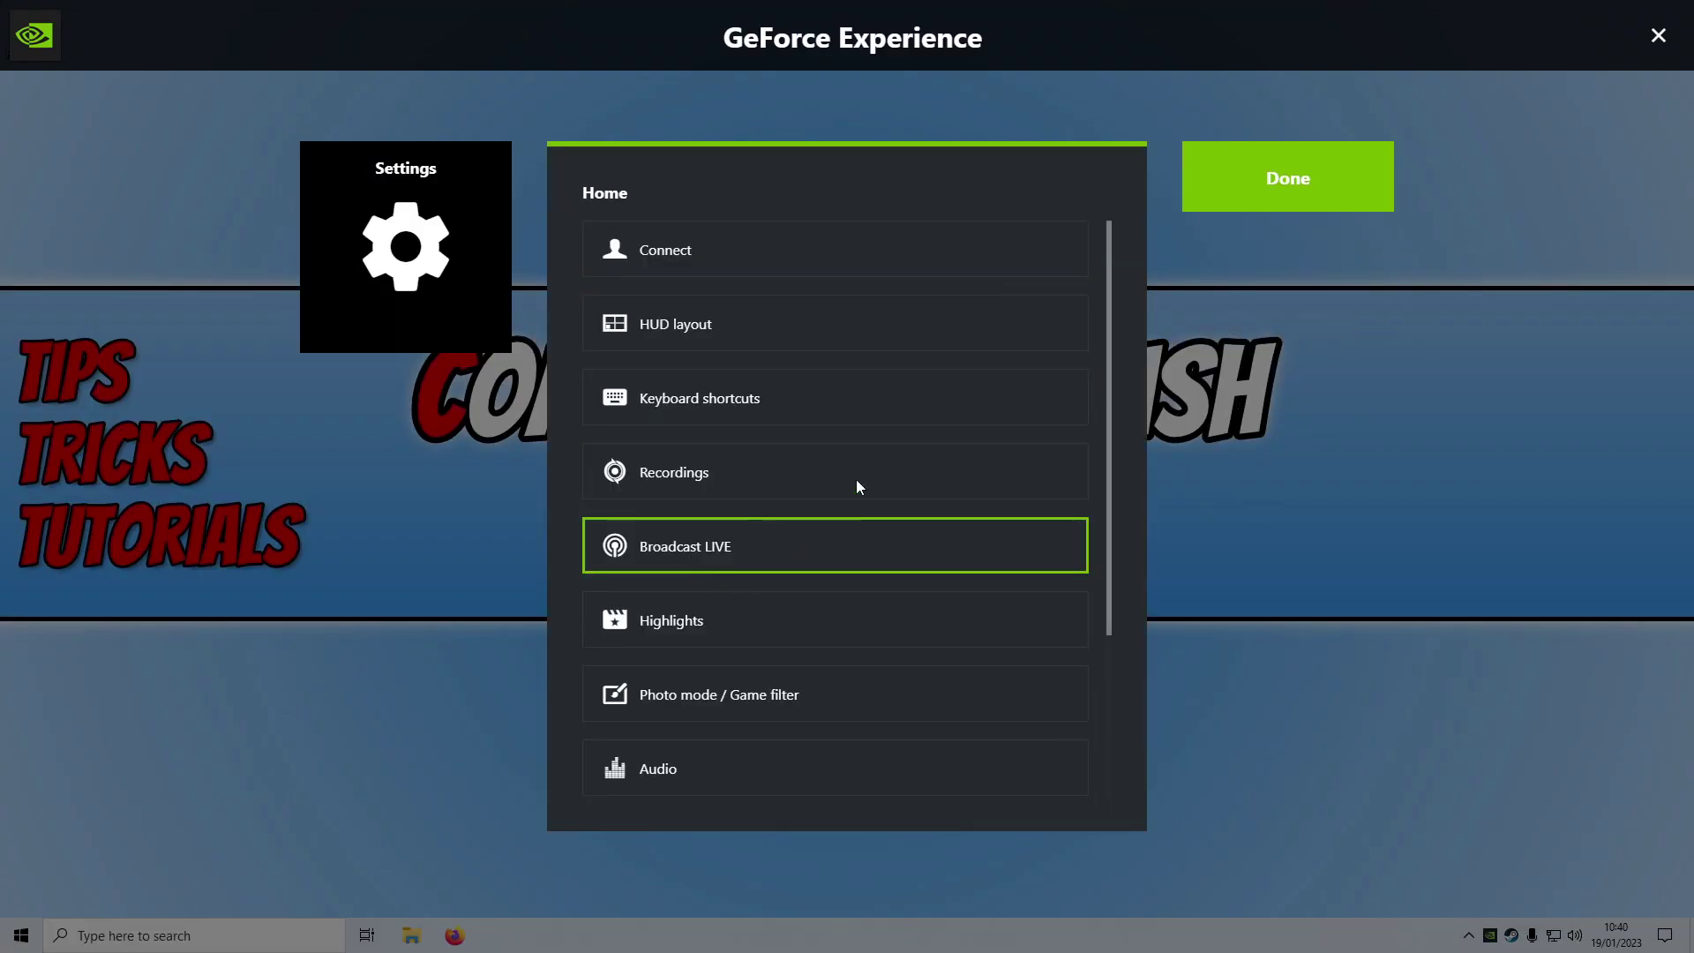
left_click(734, 343)
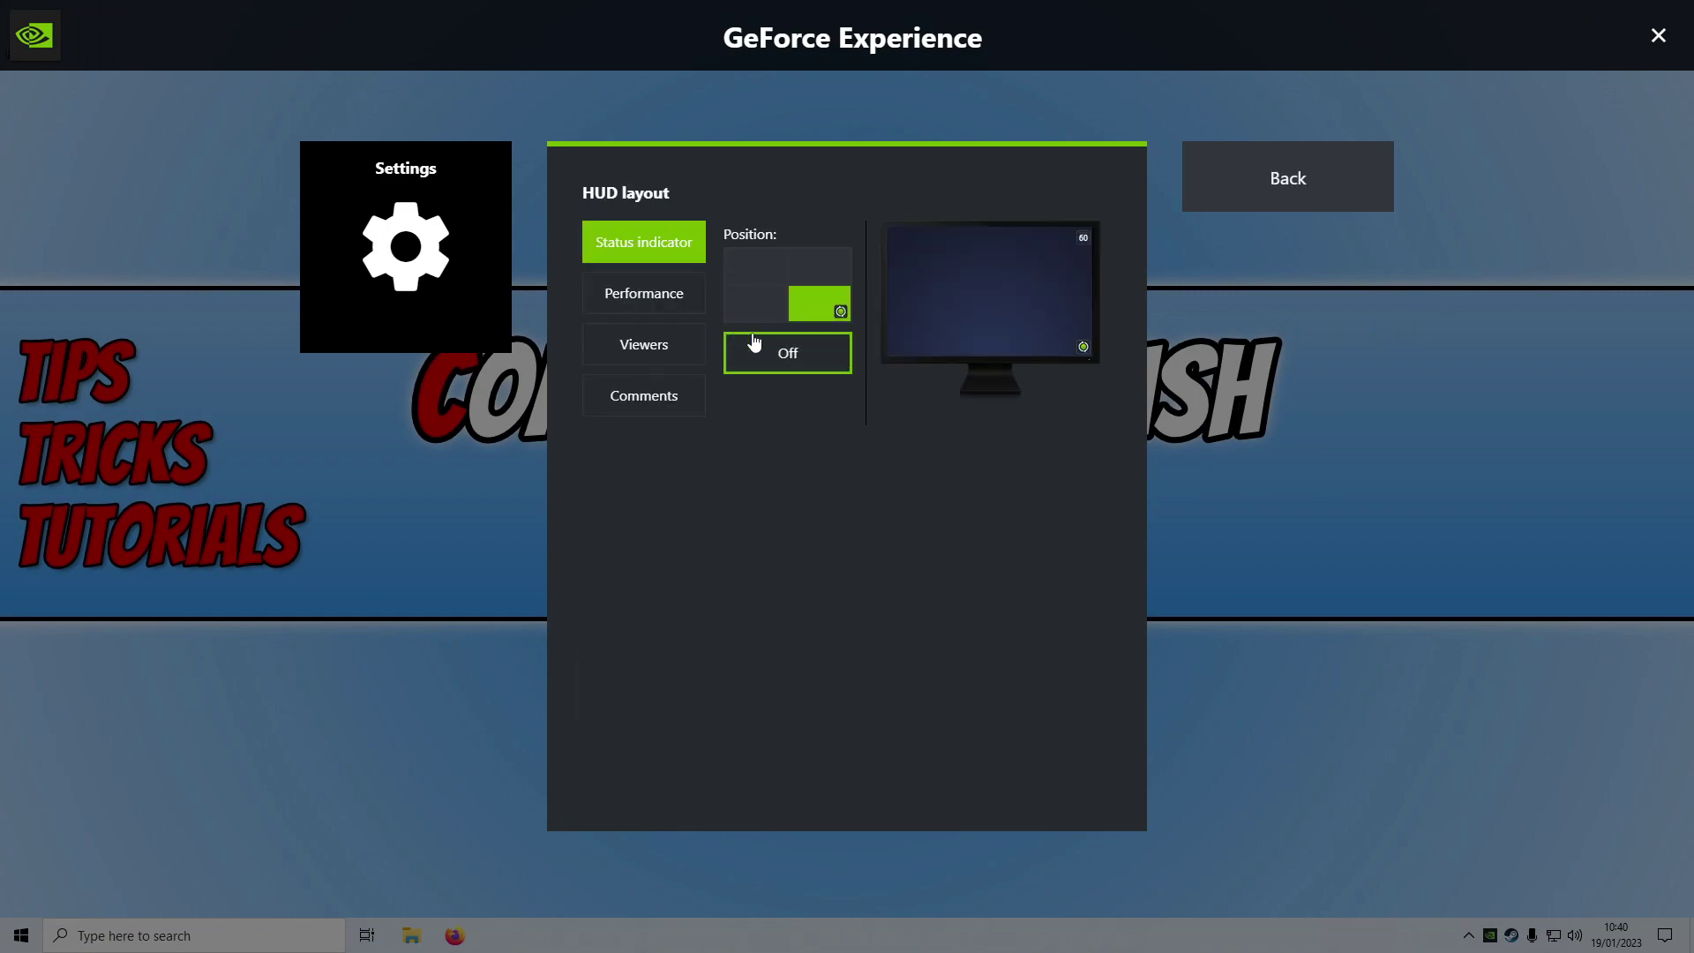
left_click(659, 316)
left_click(786, 506)
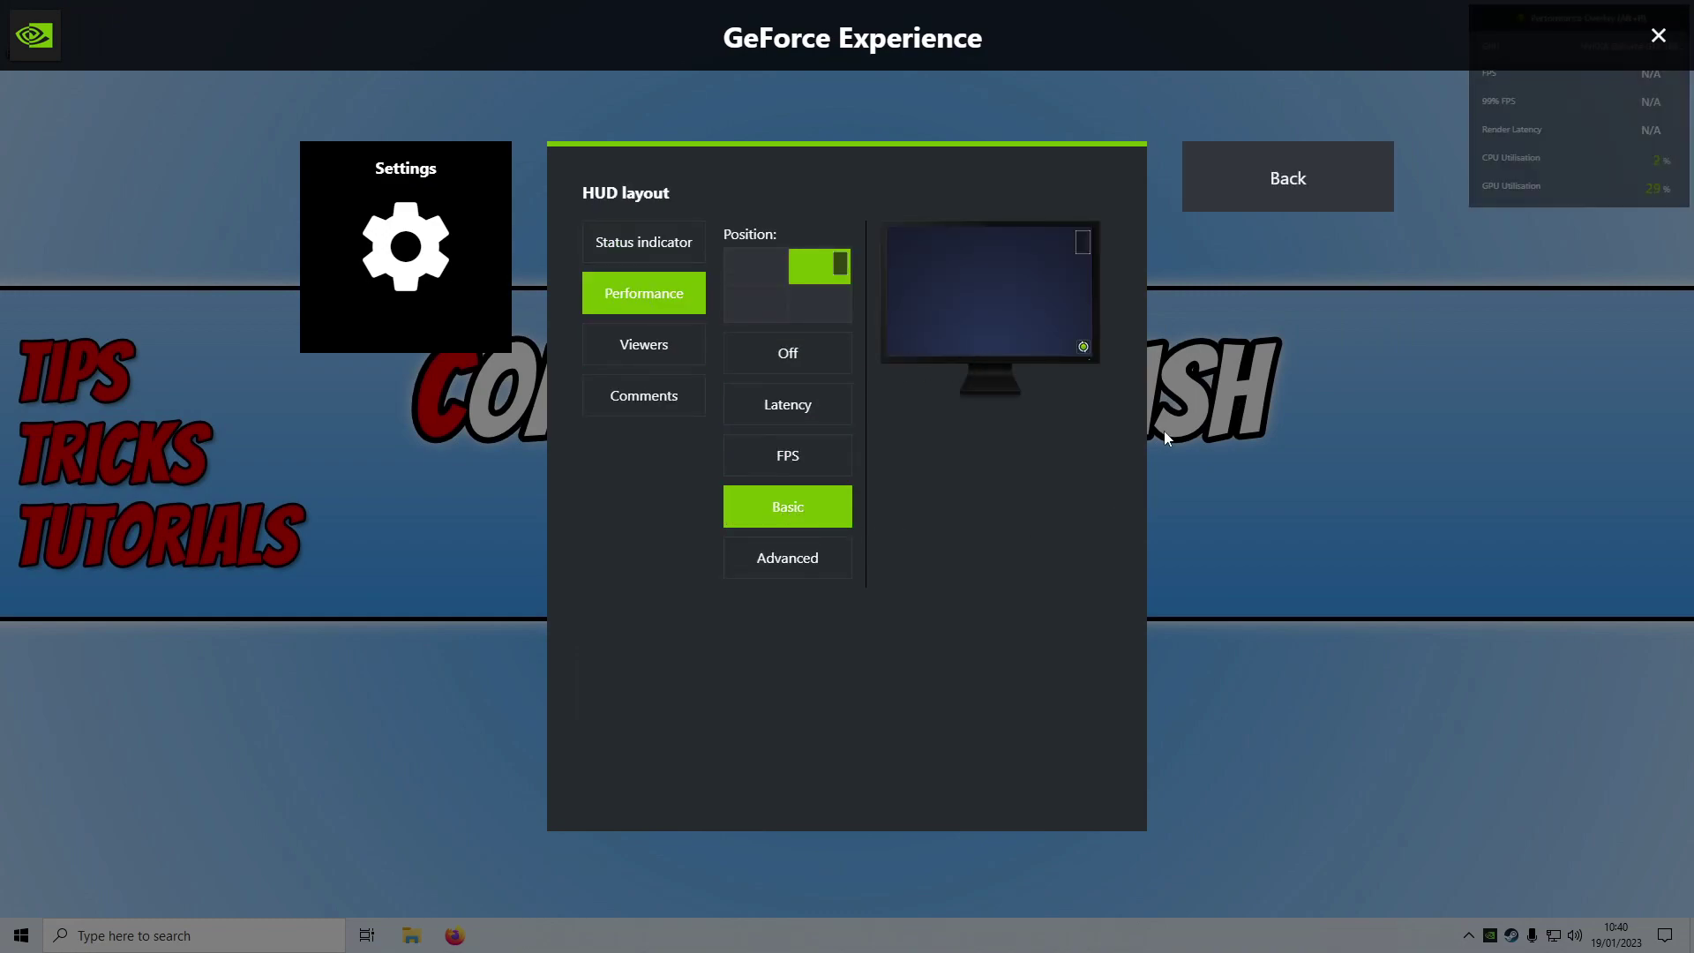
left_click(1659, 35)
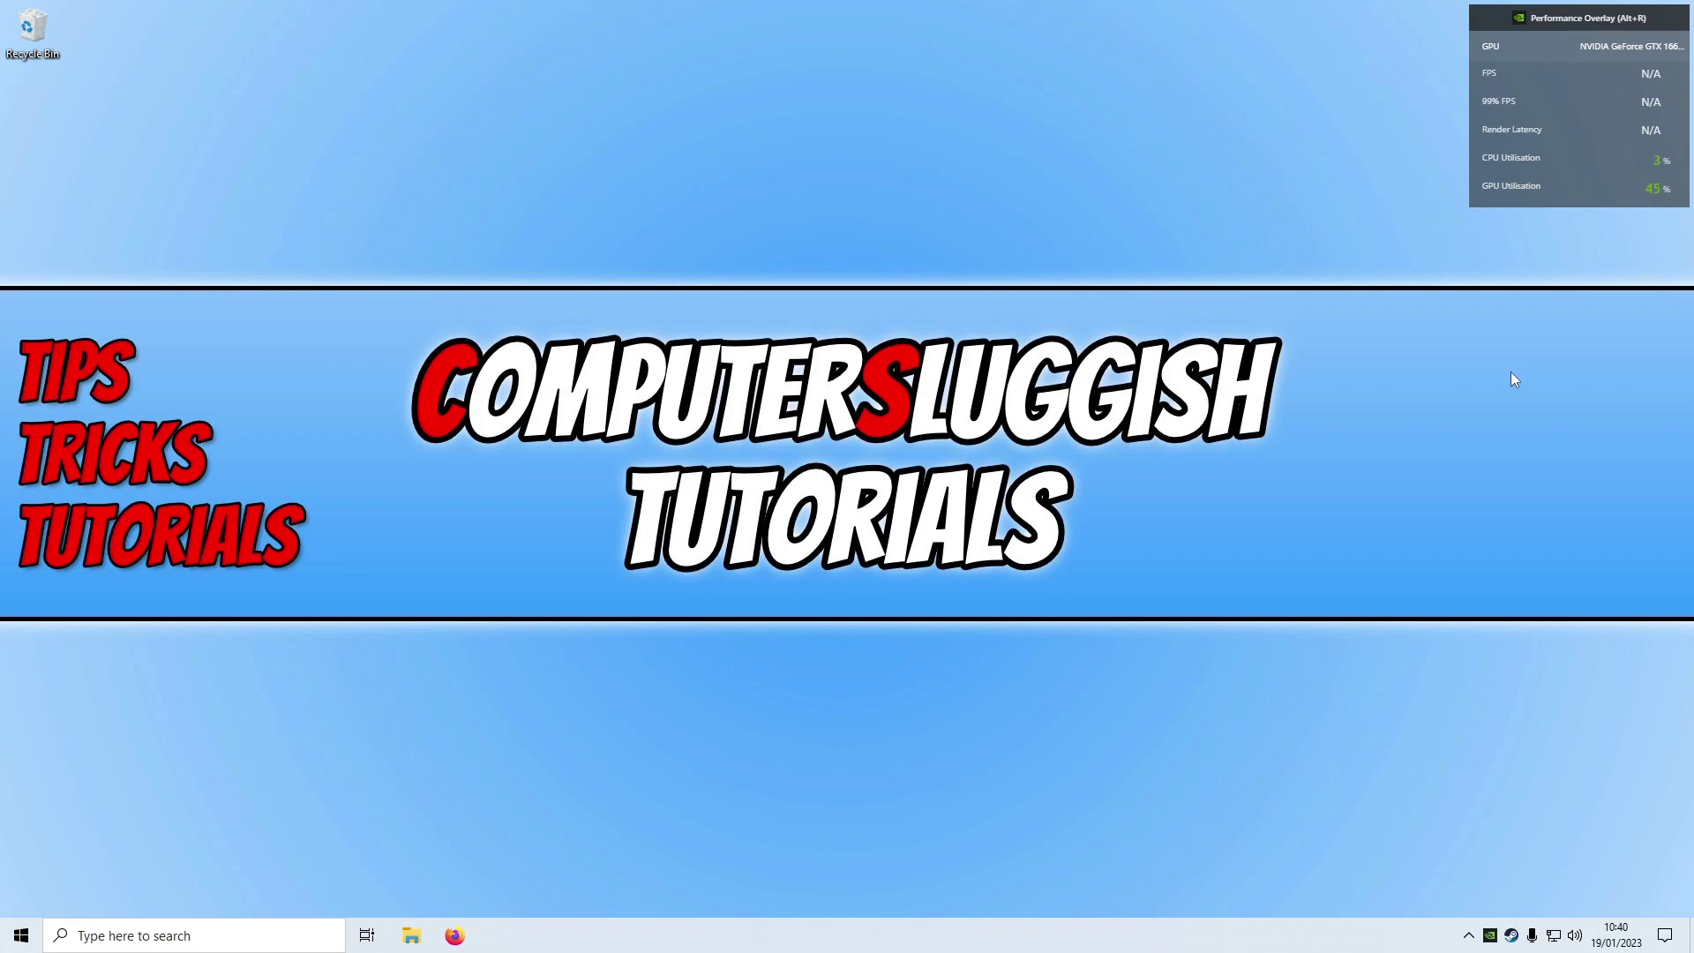
Step: Change the HUD layout's performance readout to Advanced and close the in-game overlay
key("alt+z")
left_click(1392, 321)
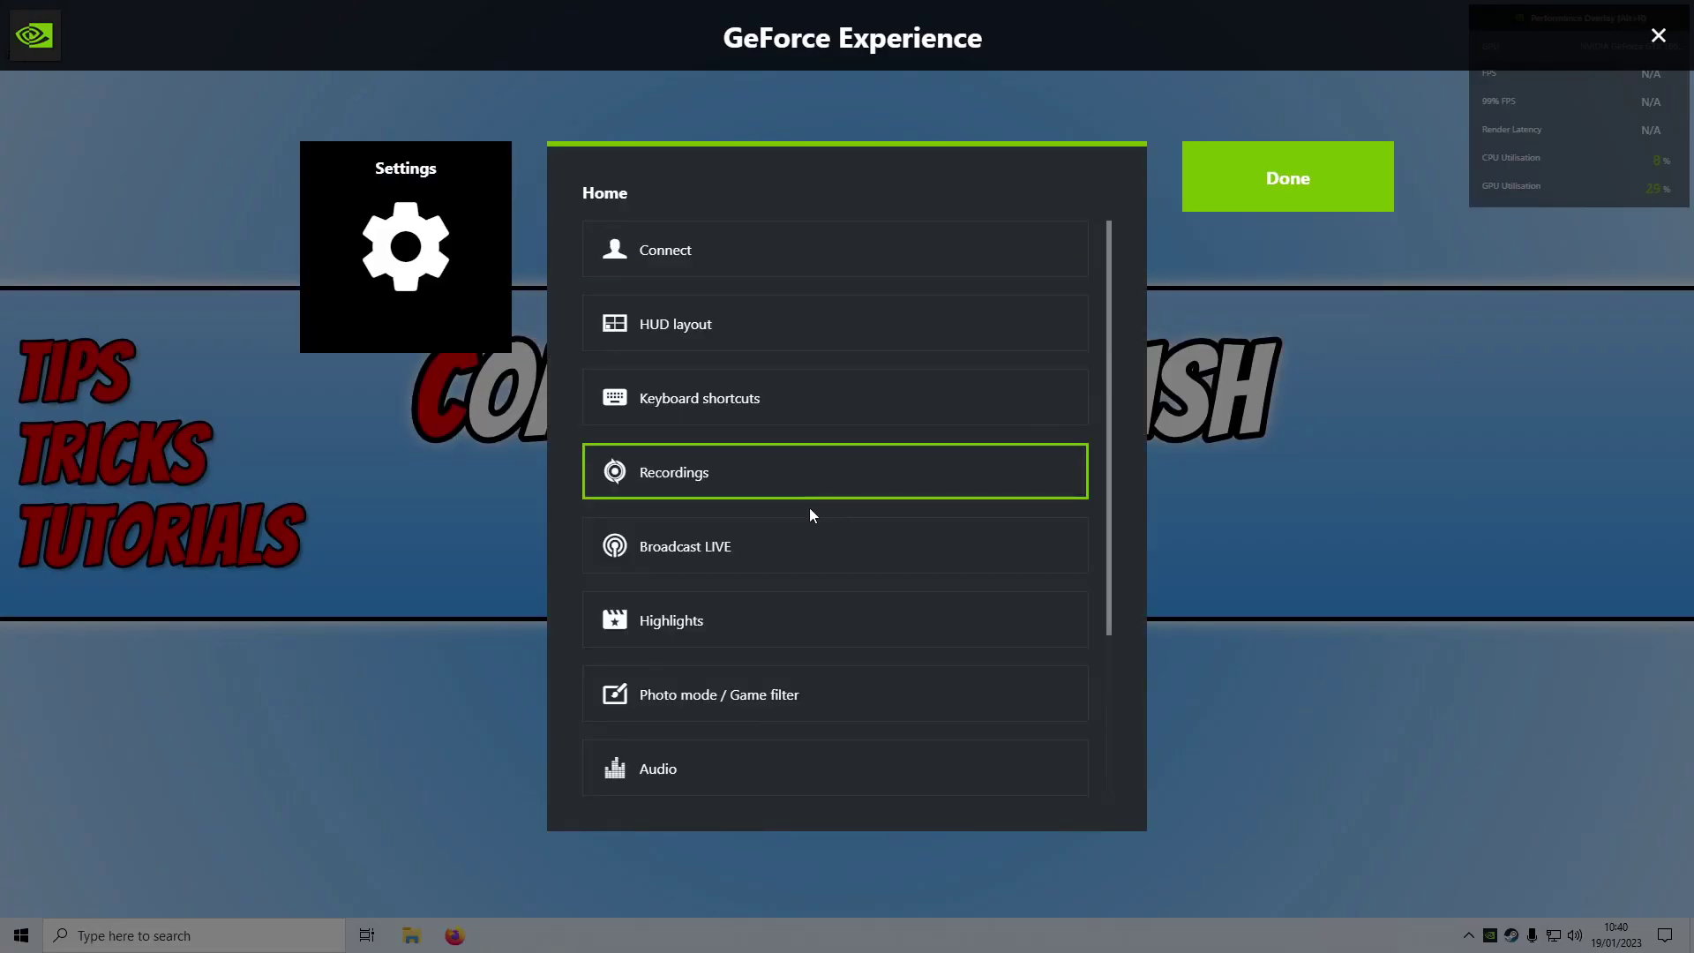
left_click(688, 343)
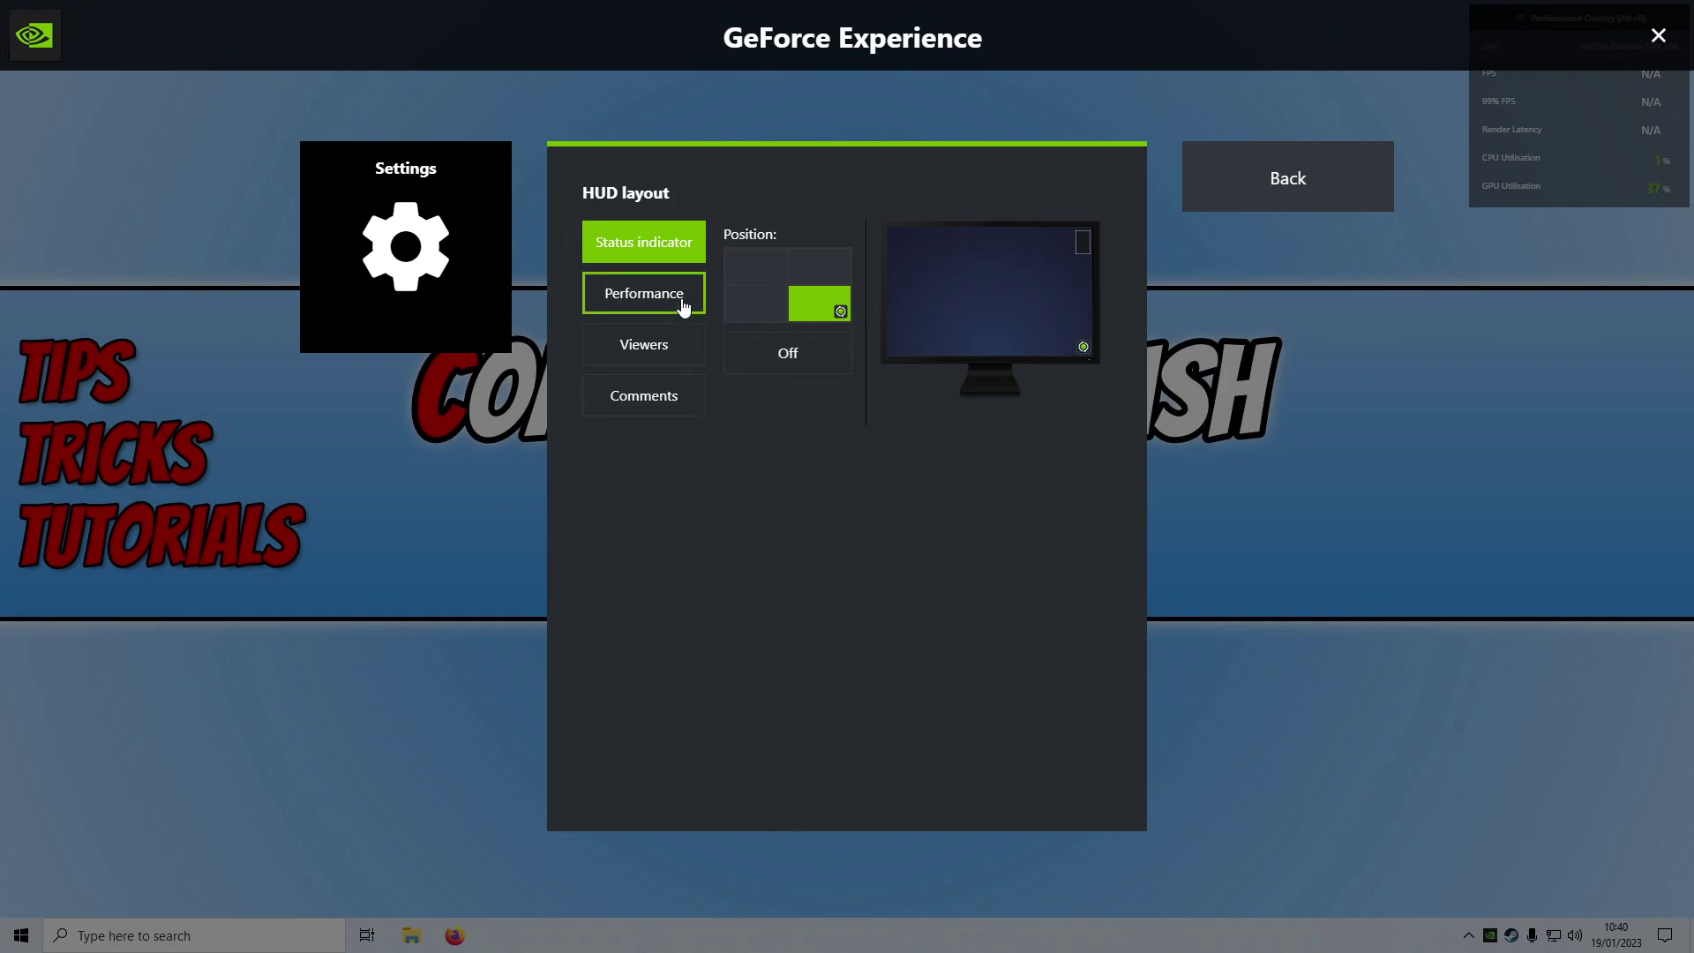
left_click(686, 302)
left_click(823, 572)
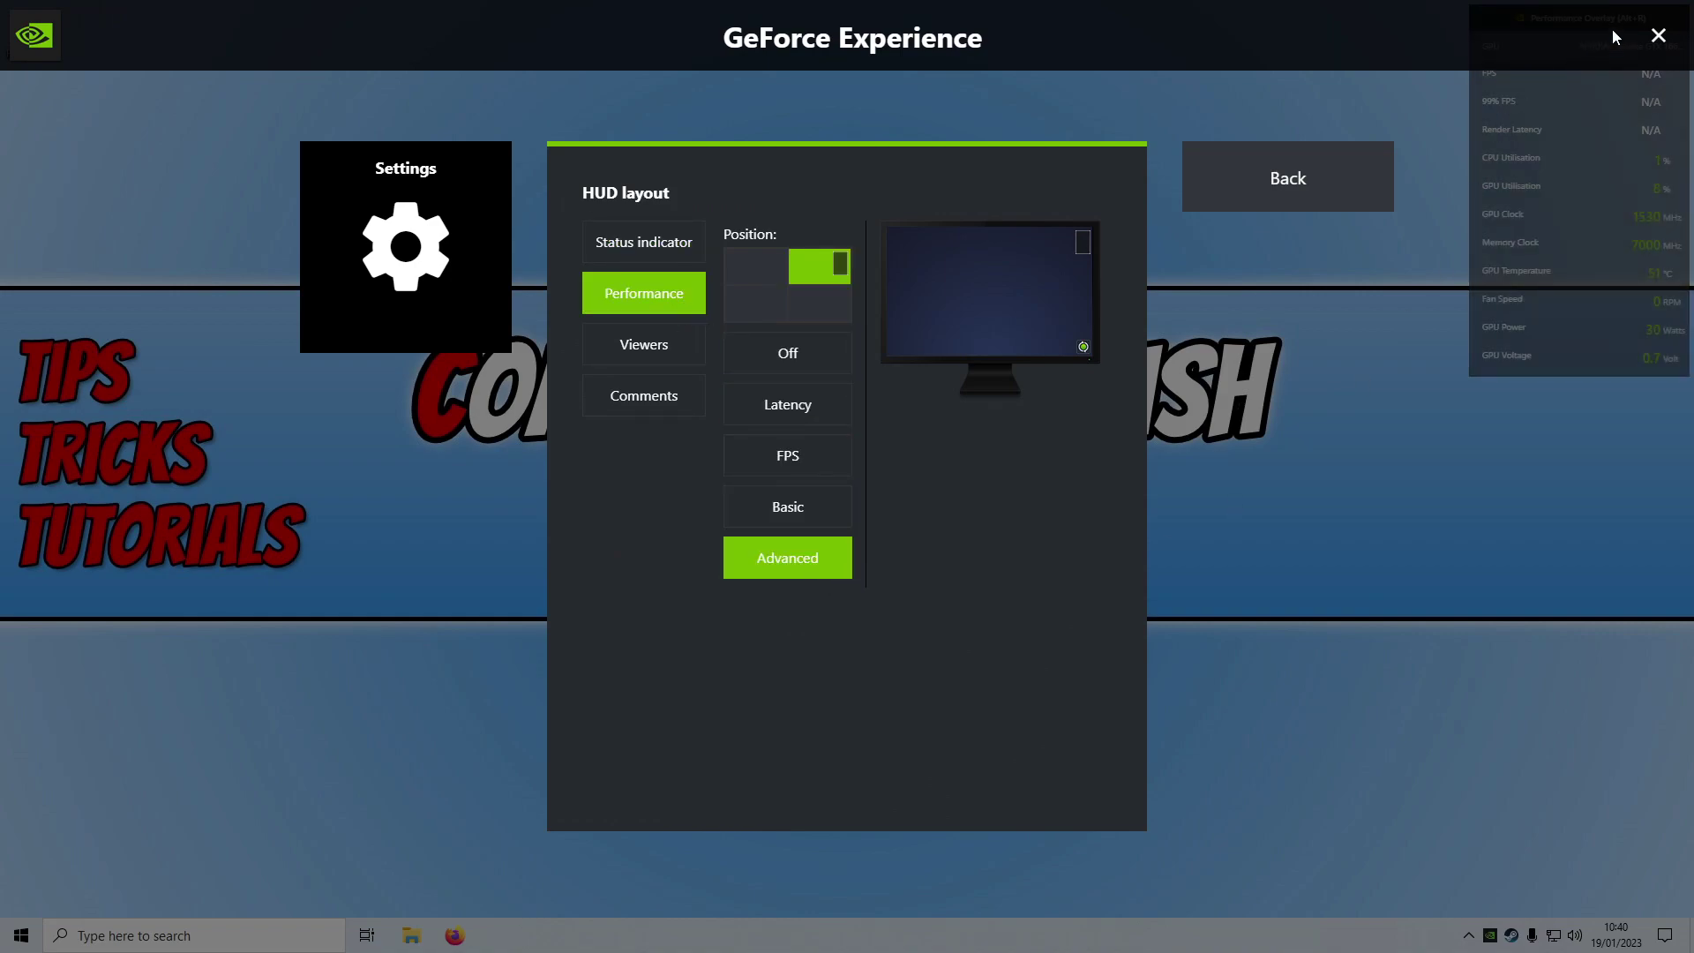
left_click(1655, 40)
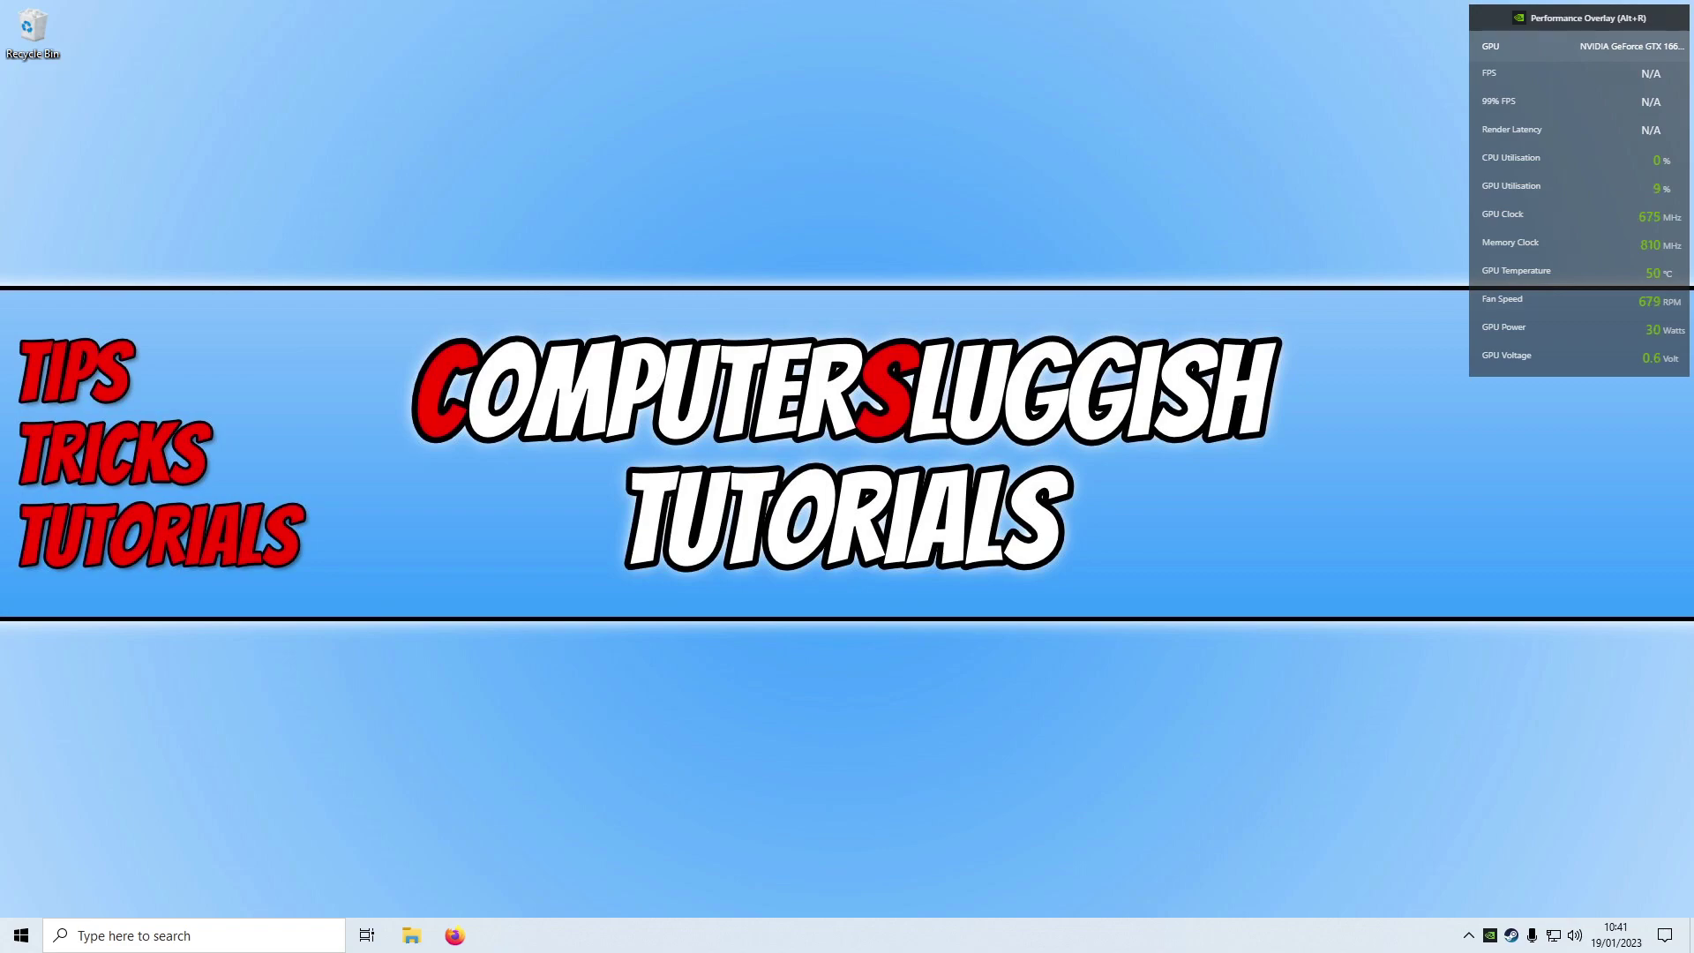
Step: Toggle the performance overlay off and back on
key("alt+r")
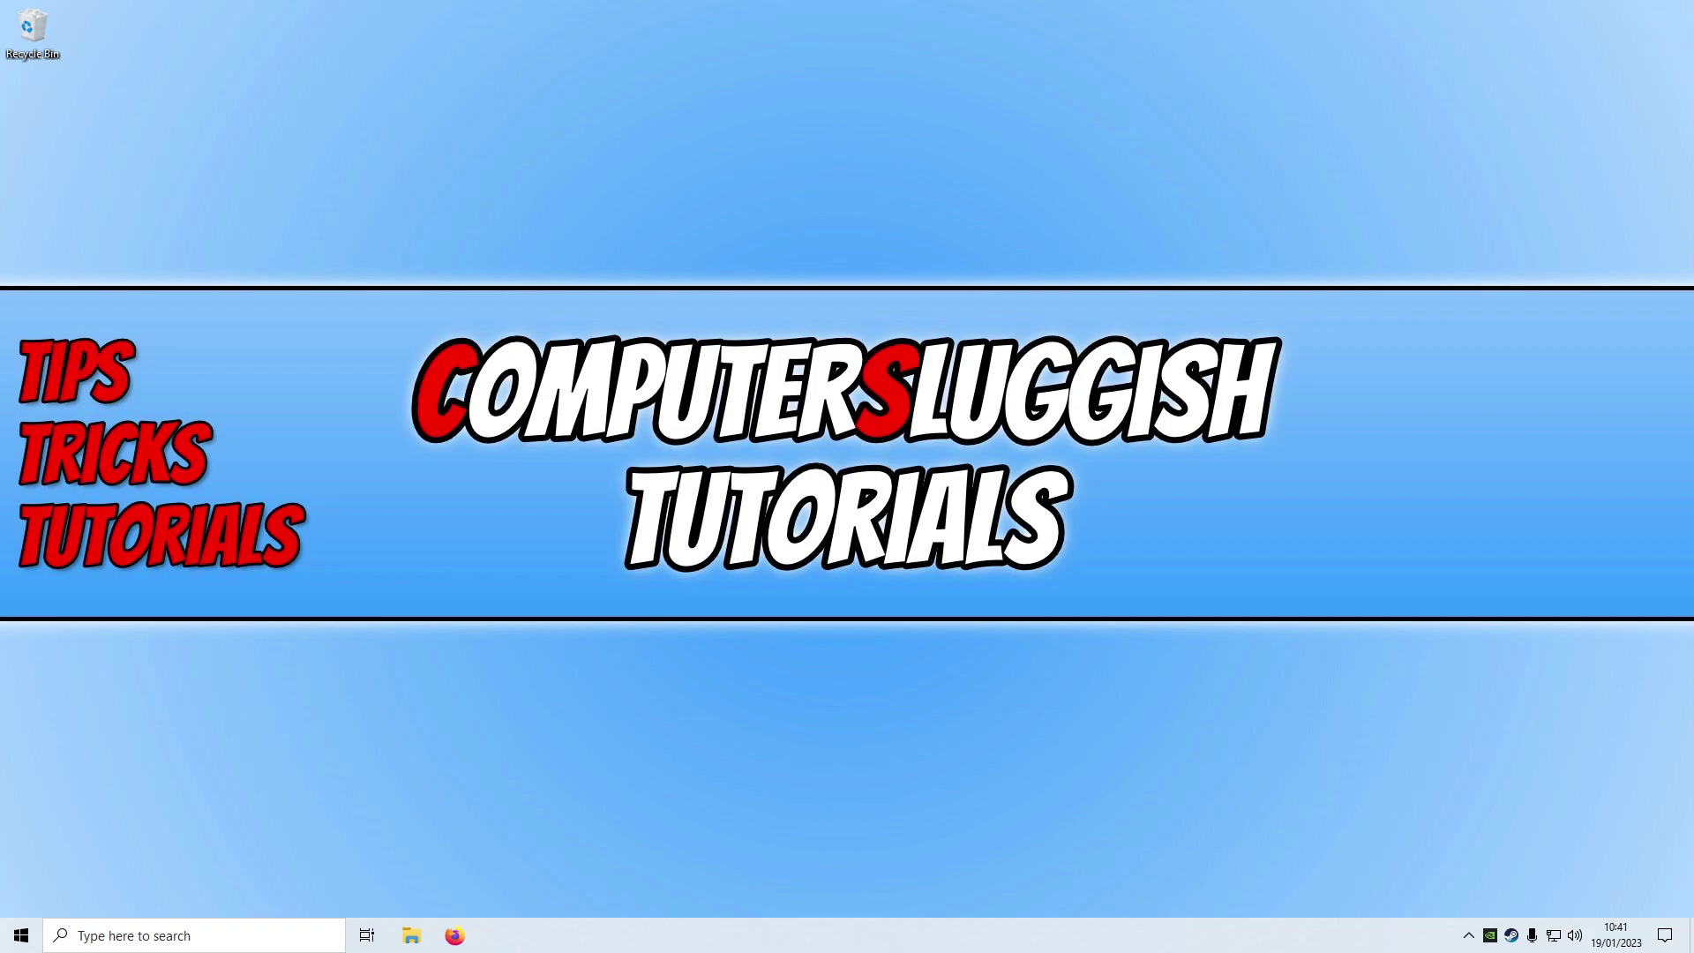
key("alt+r")
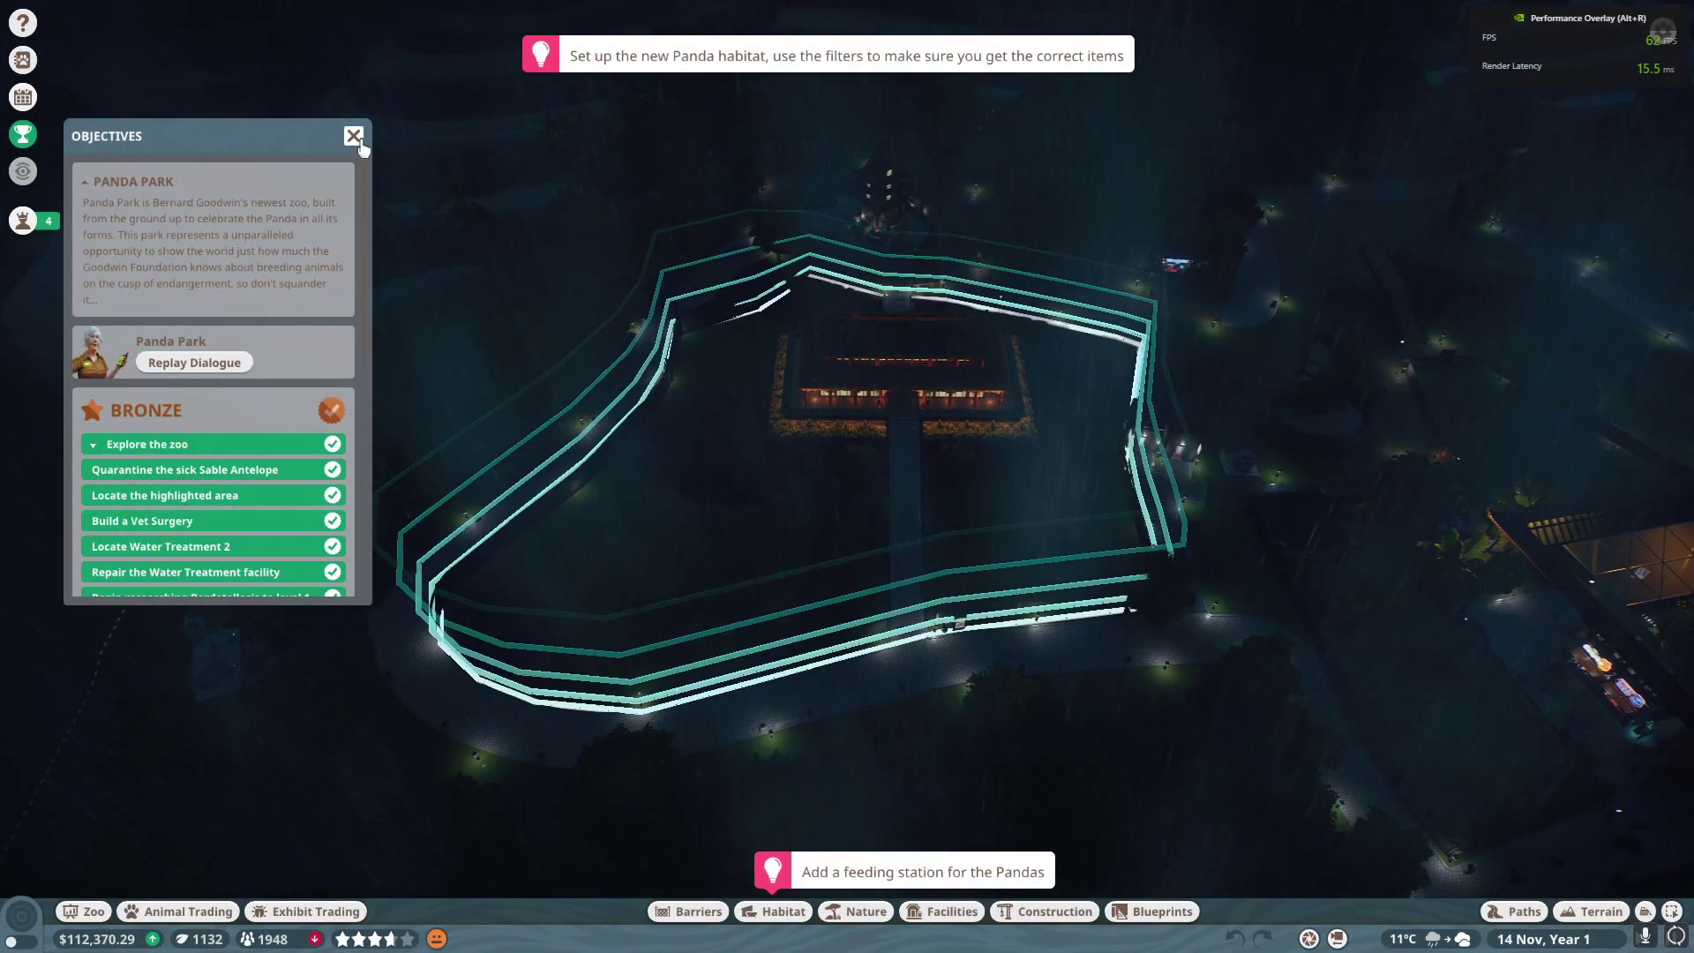
Step: Close the game's Objectives window and examine the FPS and render latency readouts while moving around the zoo
left_click(352, 136)
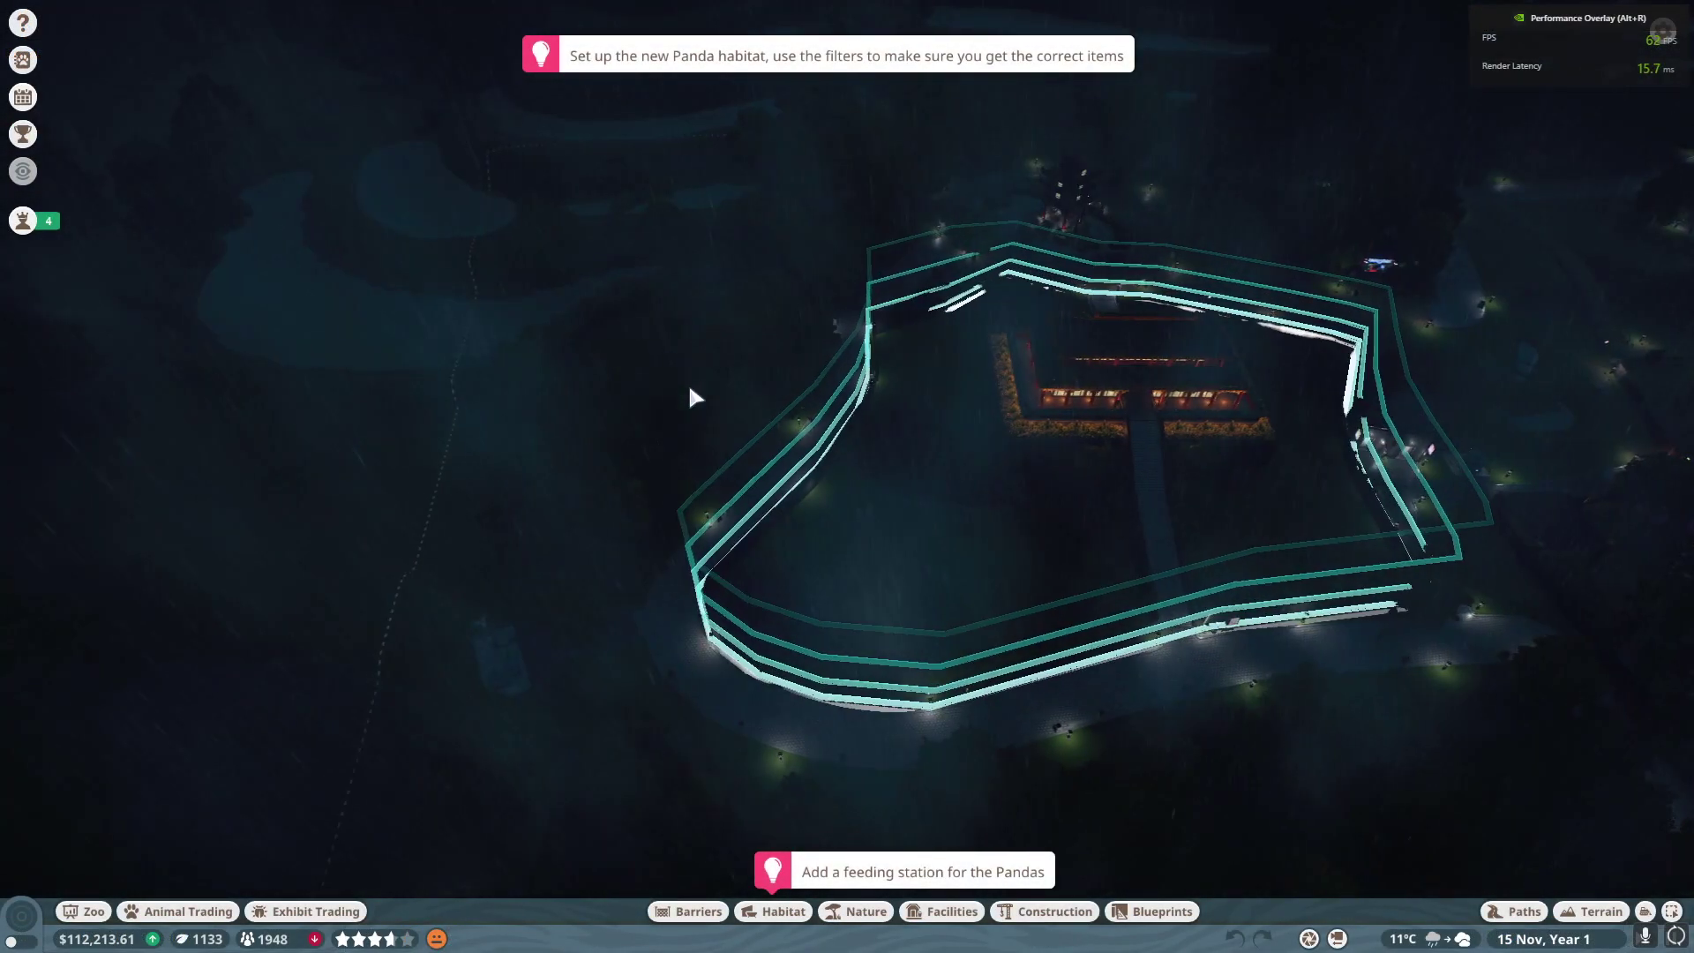
key("w")
scroll(753, 477, "up", 3)
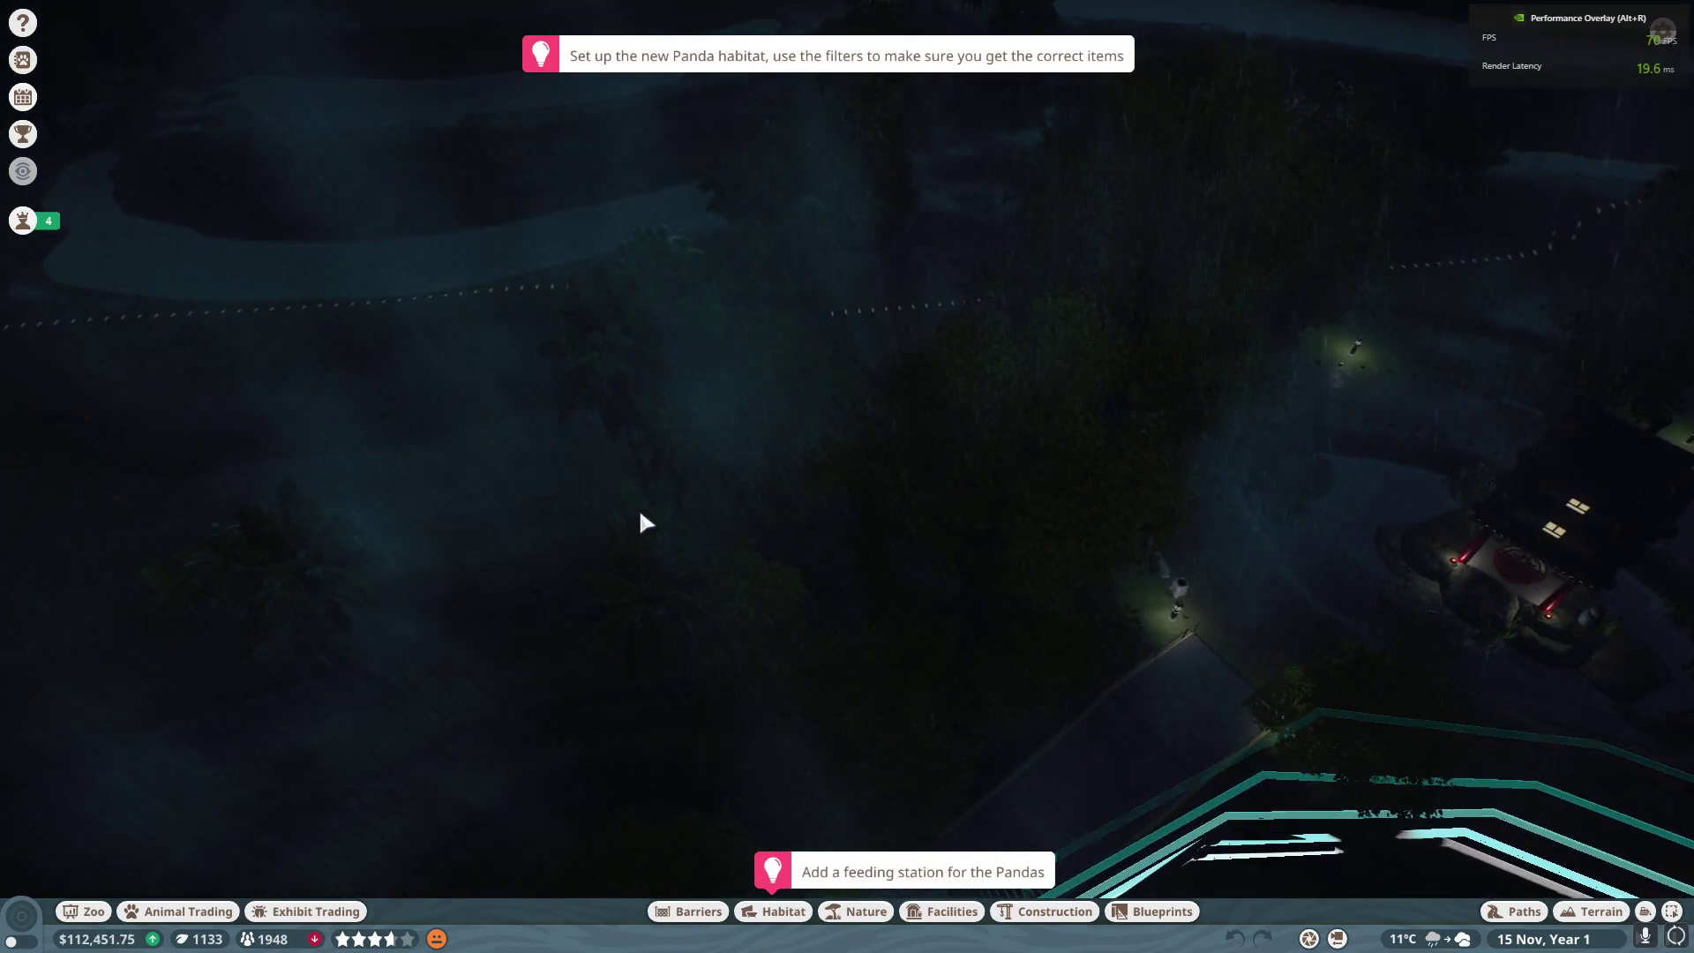
key("s")
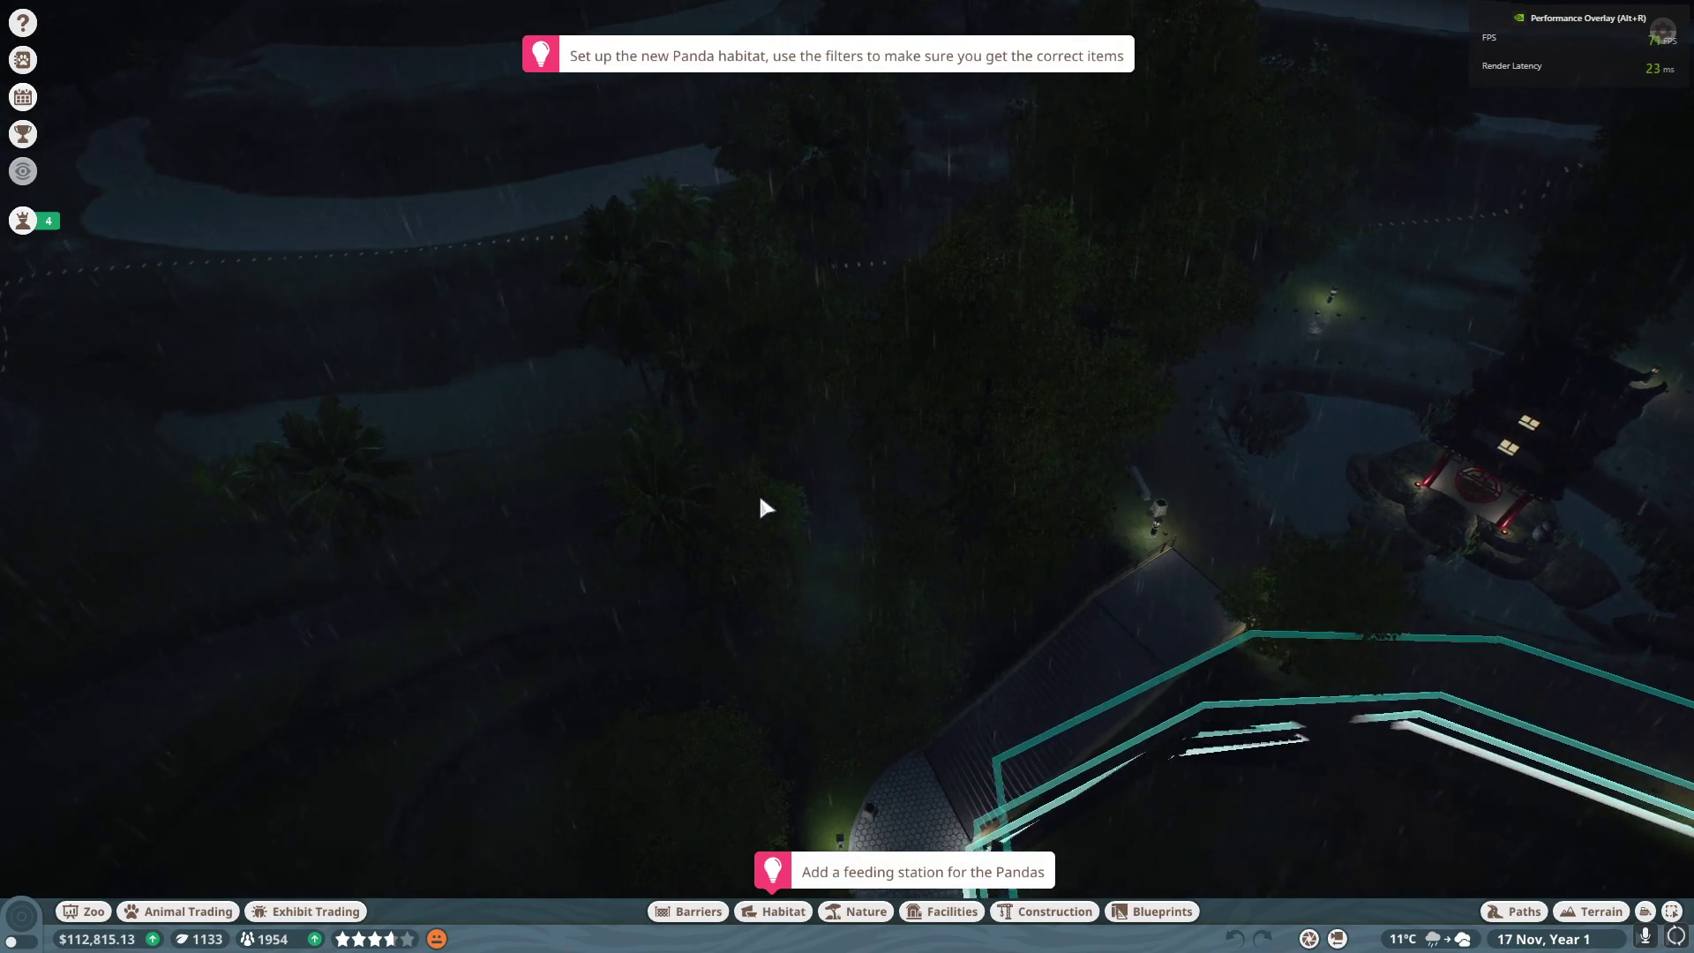
left_click_drag(760, 499, 935, 491)
key("d")
scroll(833, 417, "down", 2)
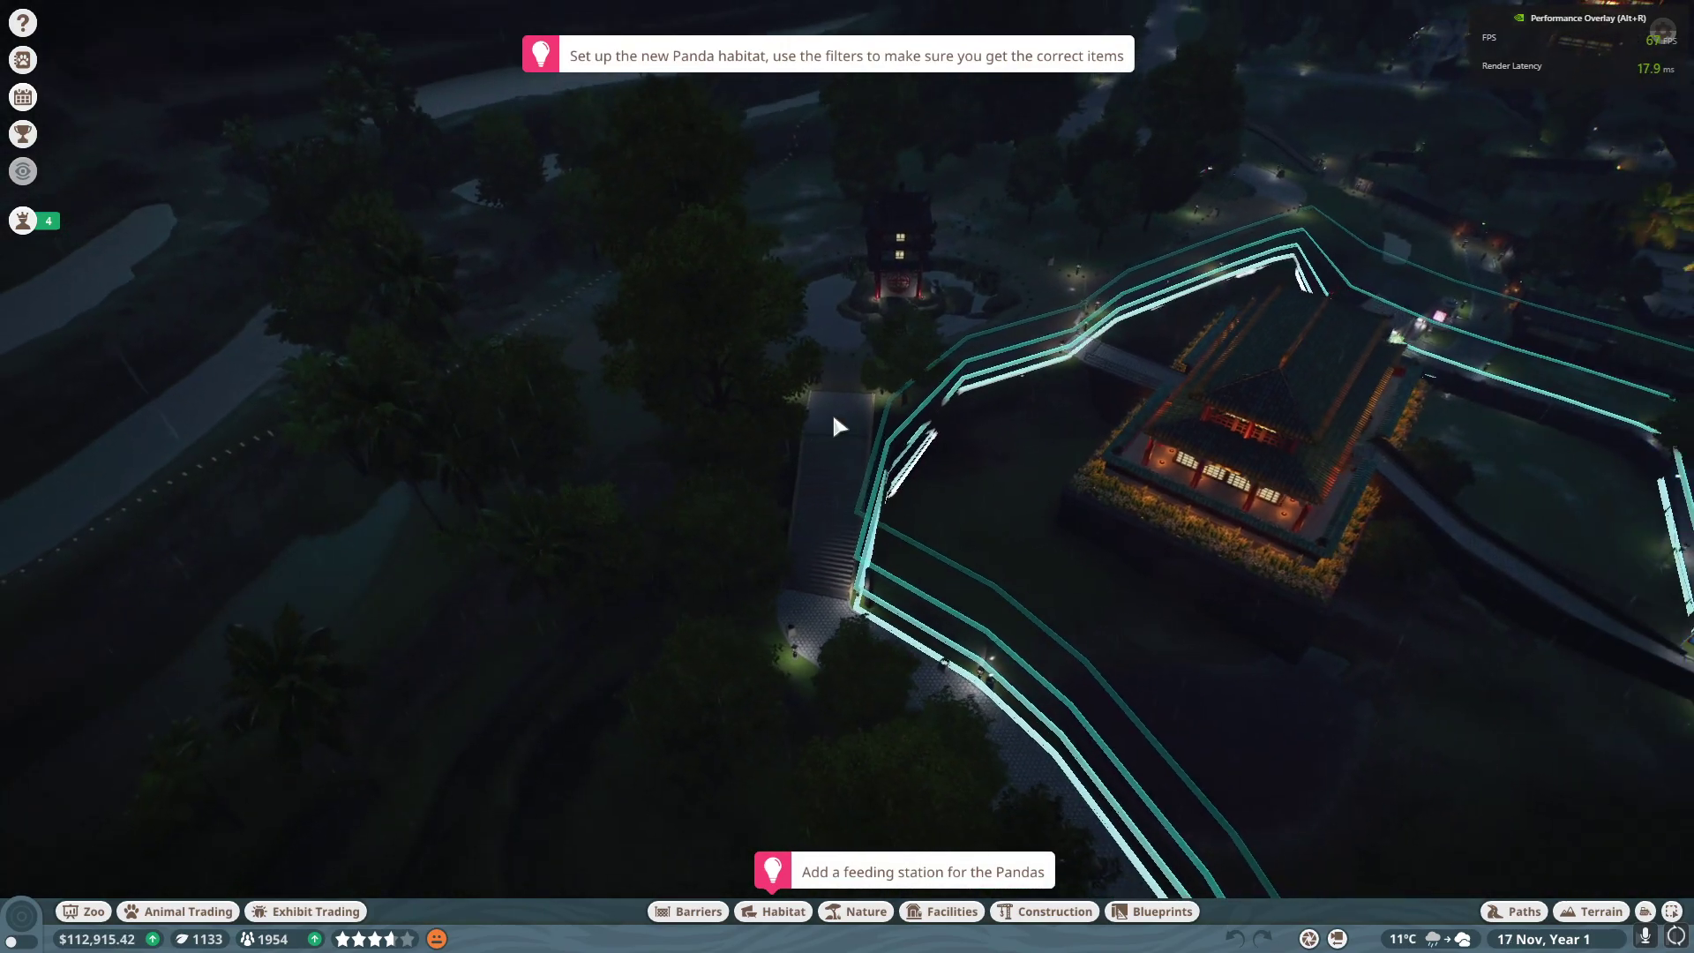
key("a")
key("d")
key("a")
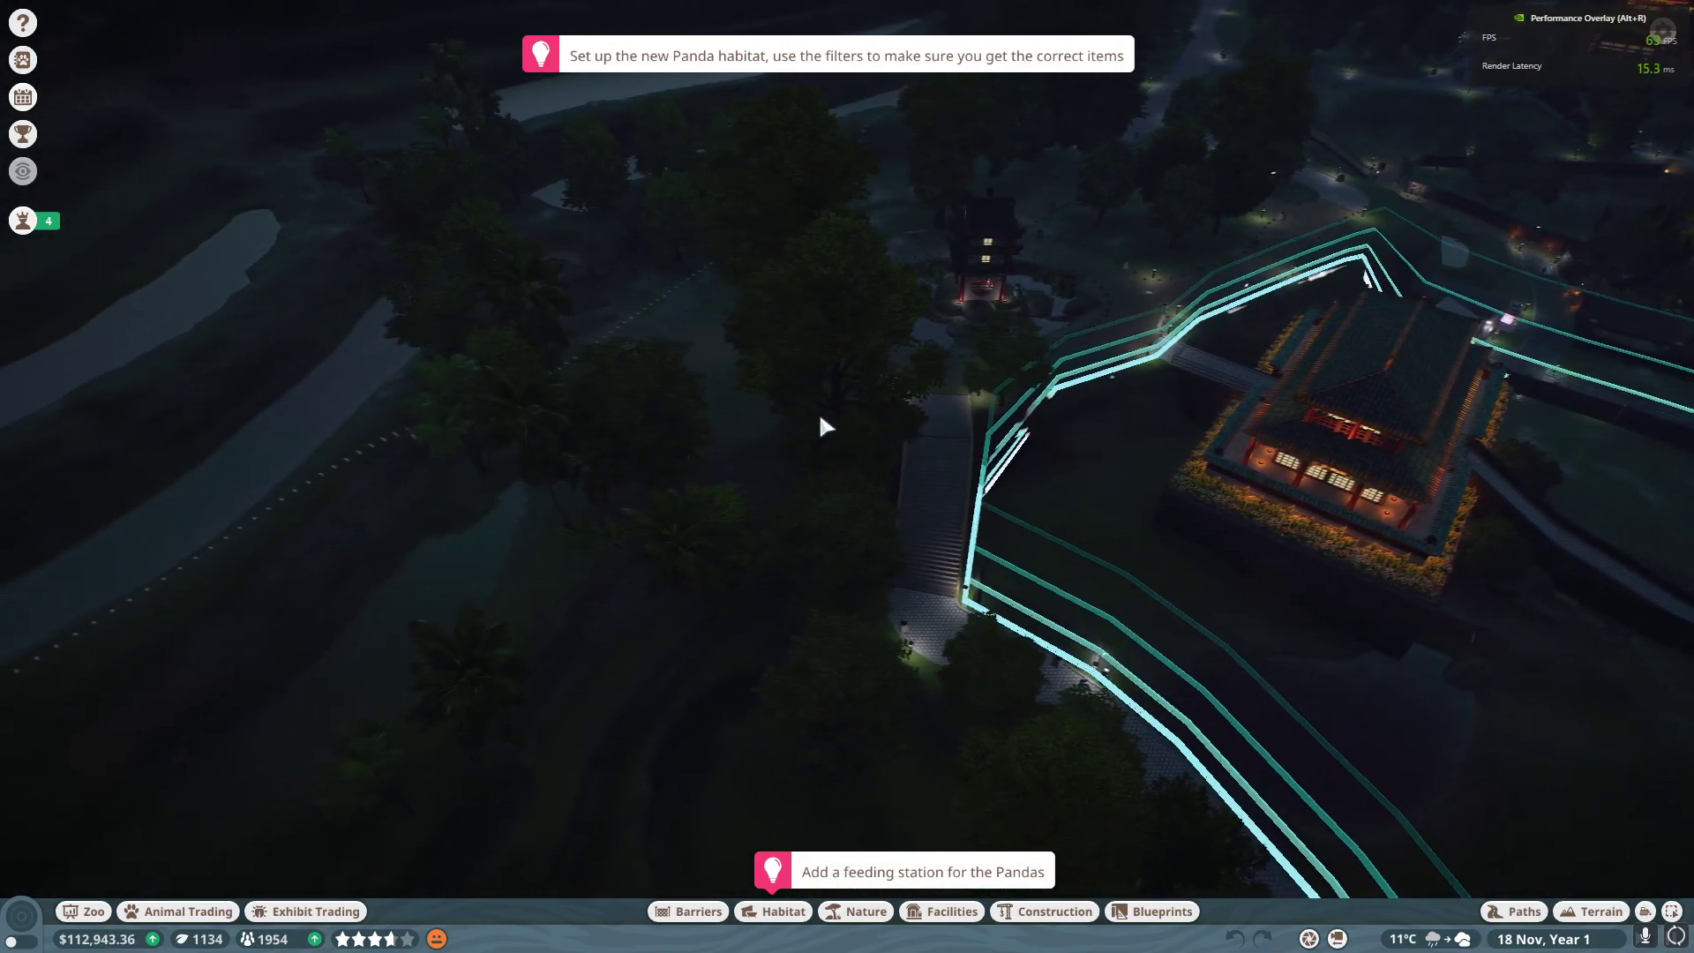
key("a")
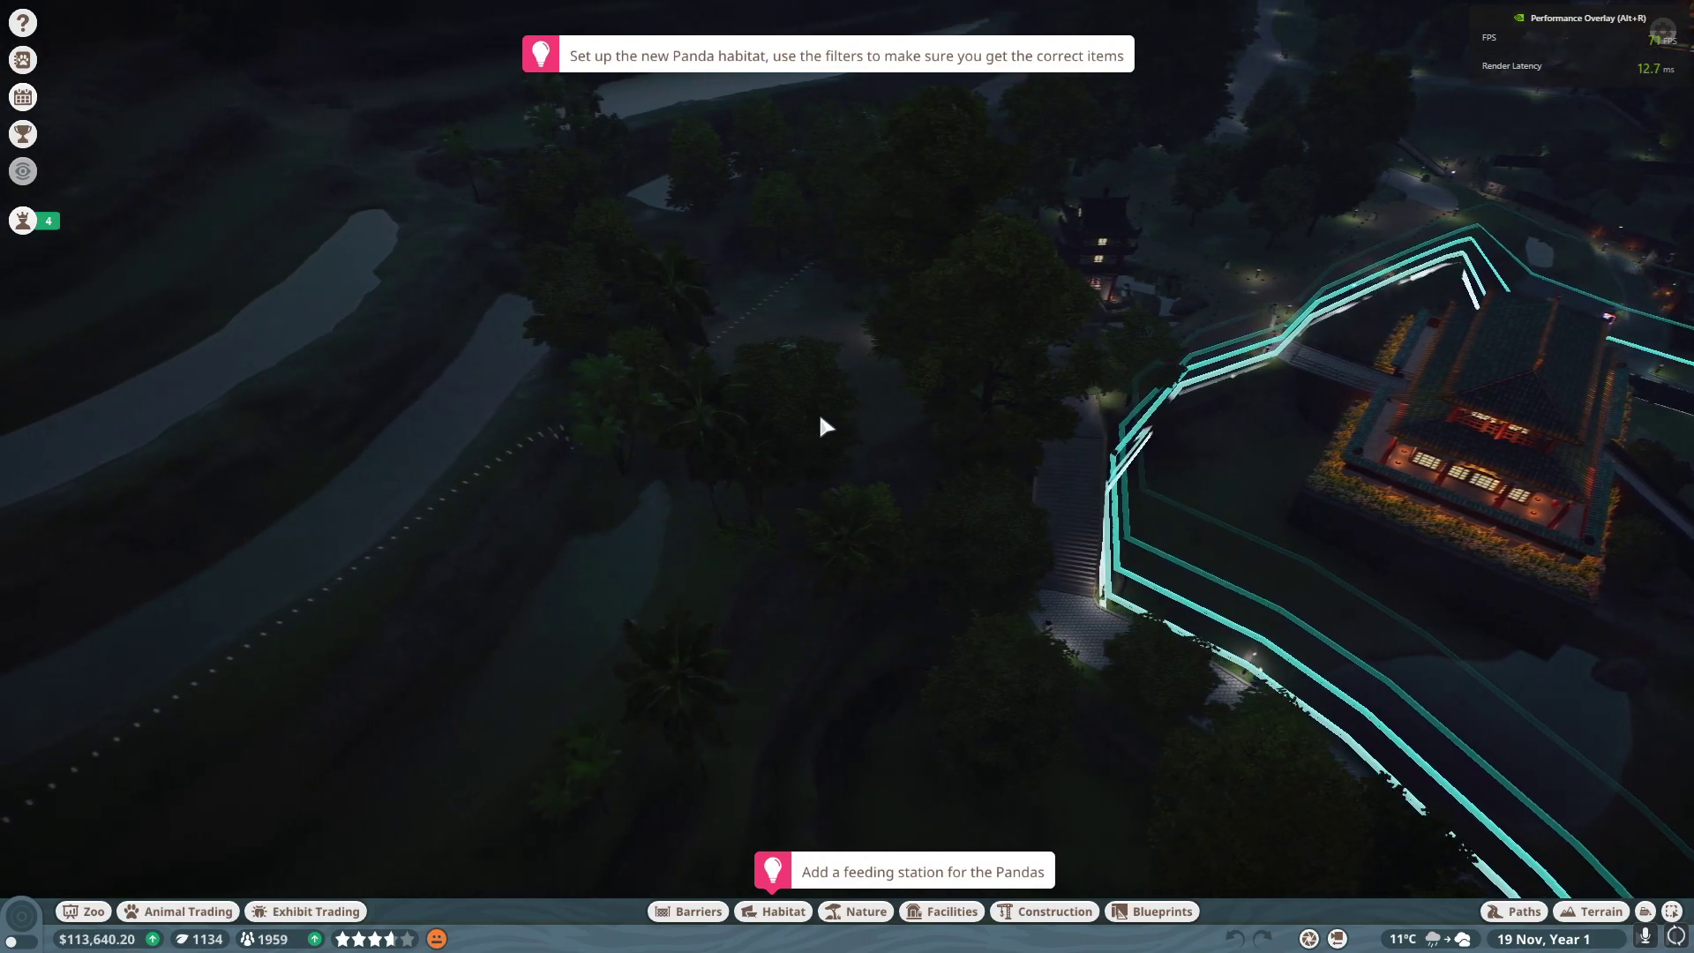
key("d")
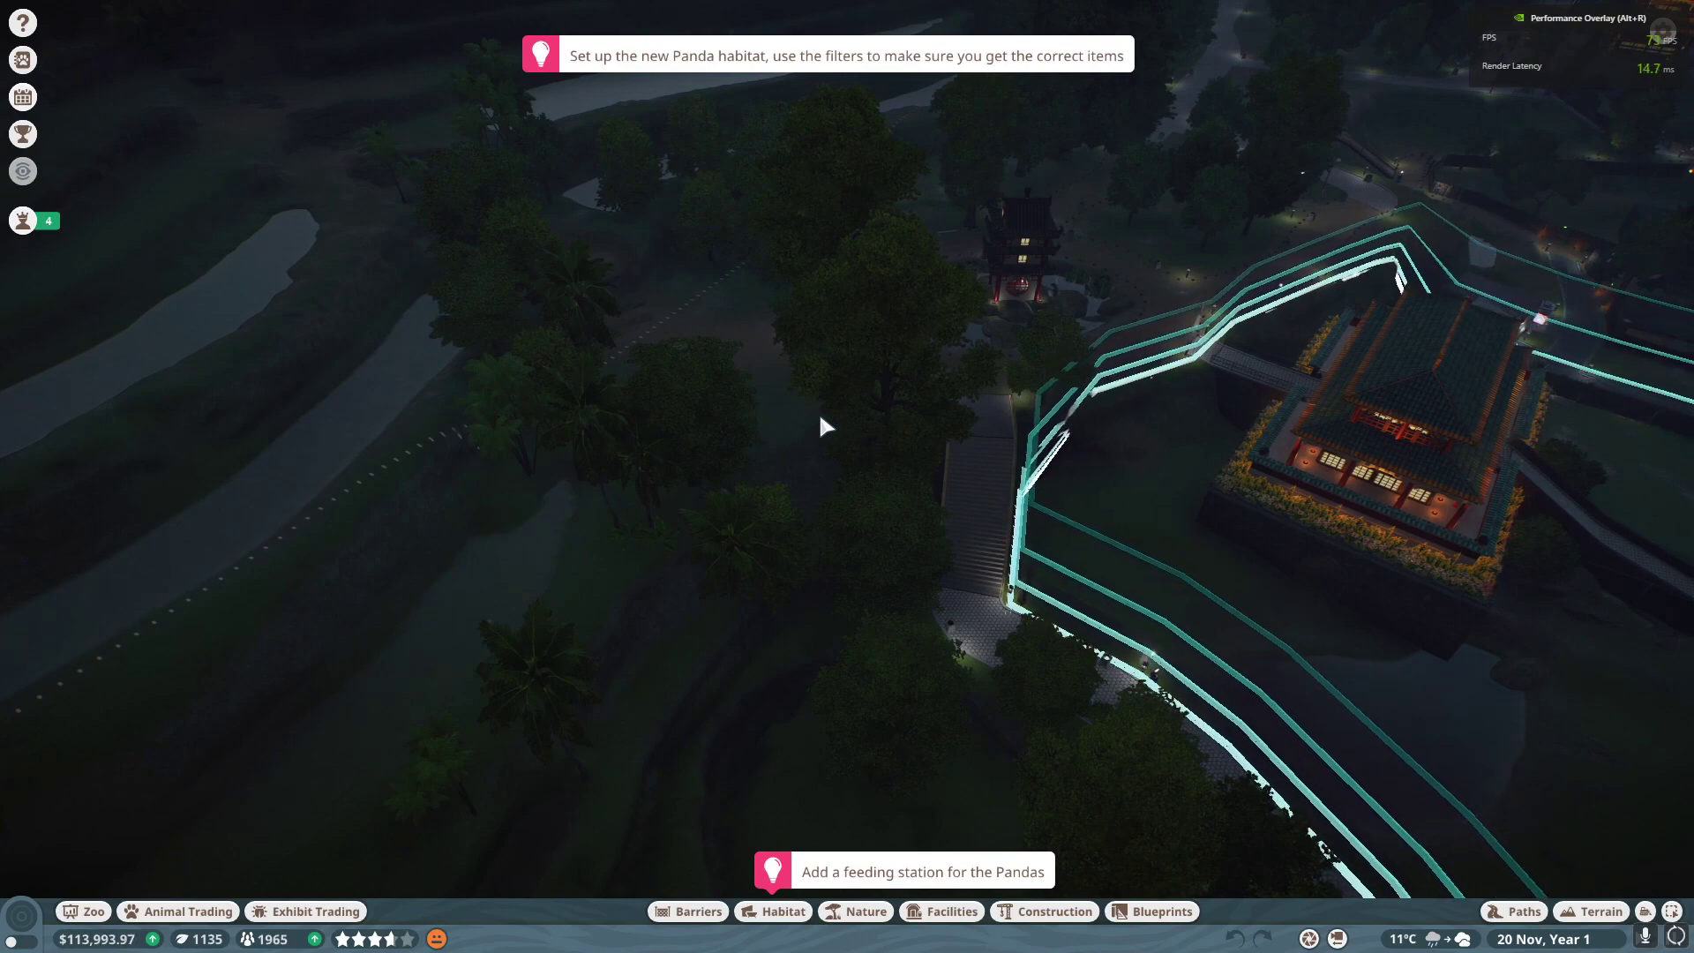
Step: Set the HUD layout's performance readout to FPS from within the running game
key("alt+z")
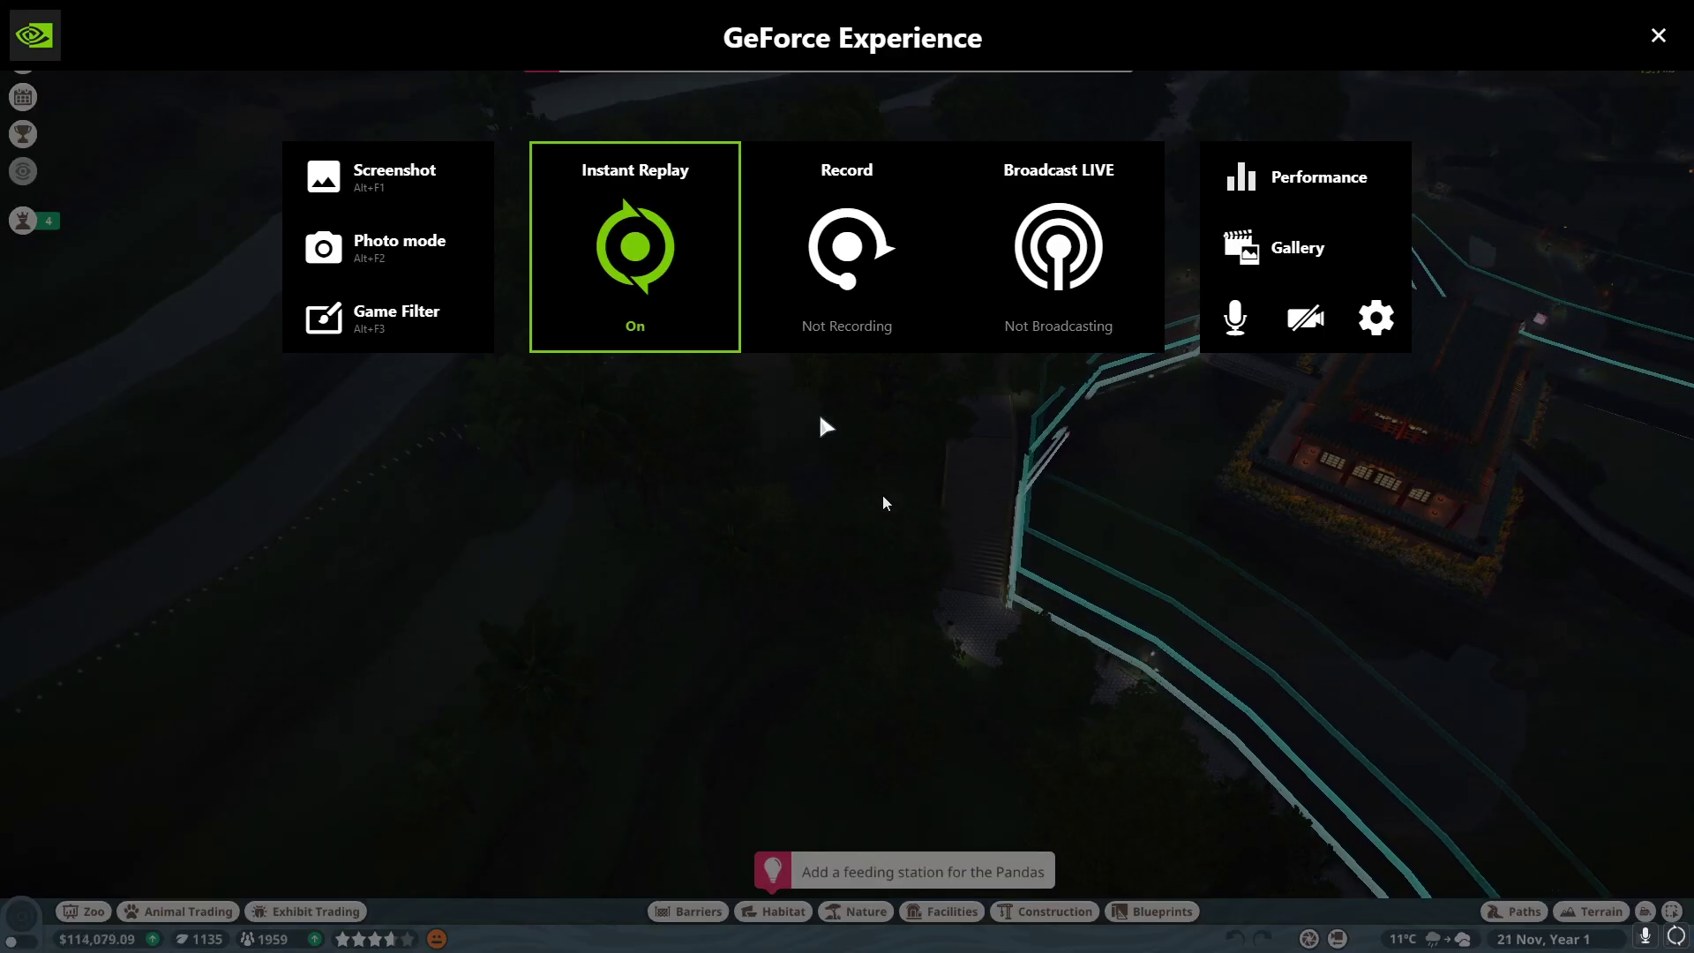
left_click(1378, 321)
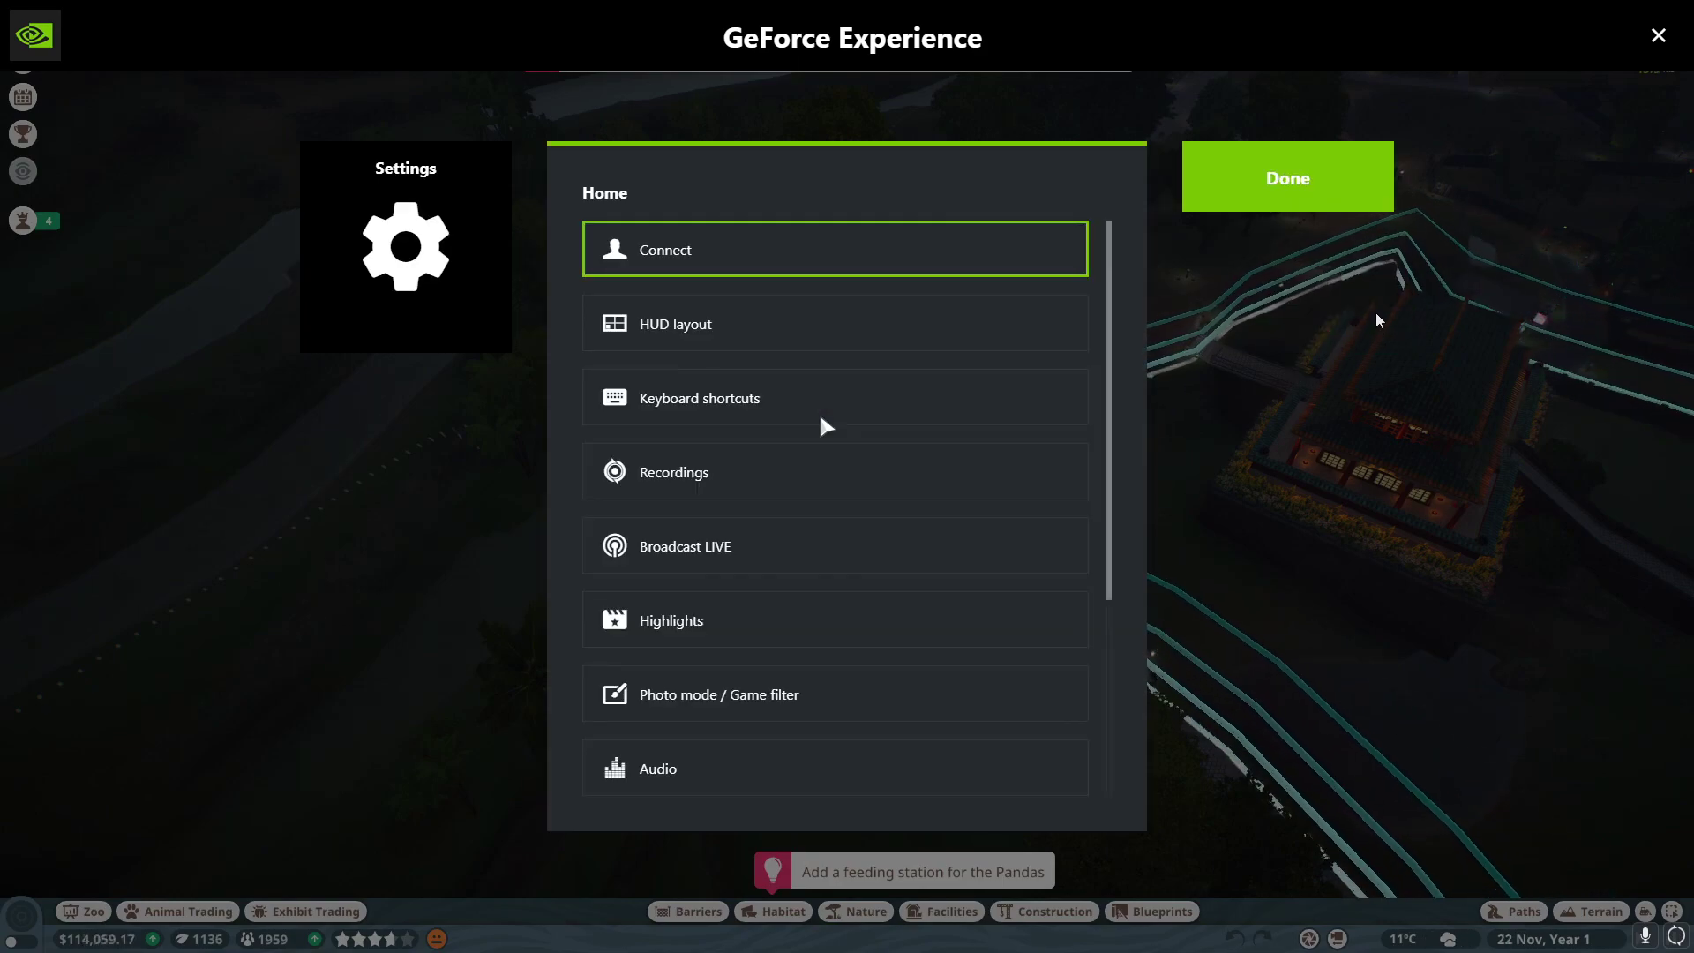
left_click(764, 333)
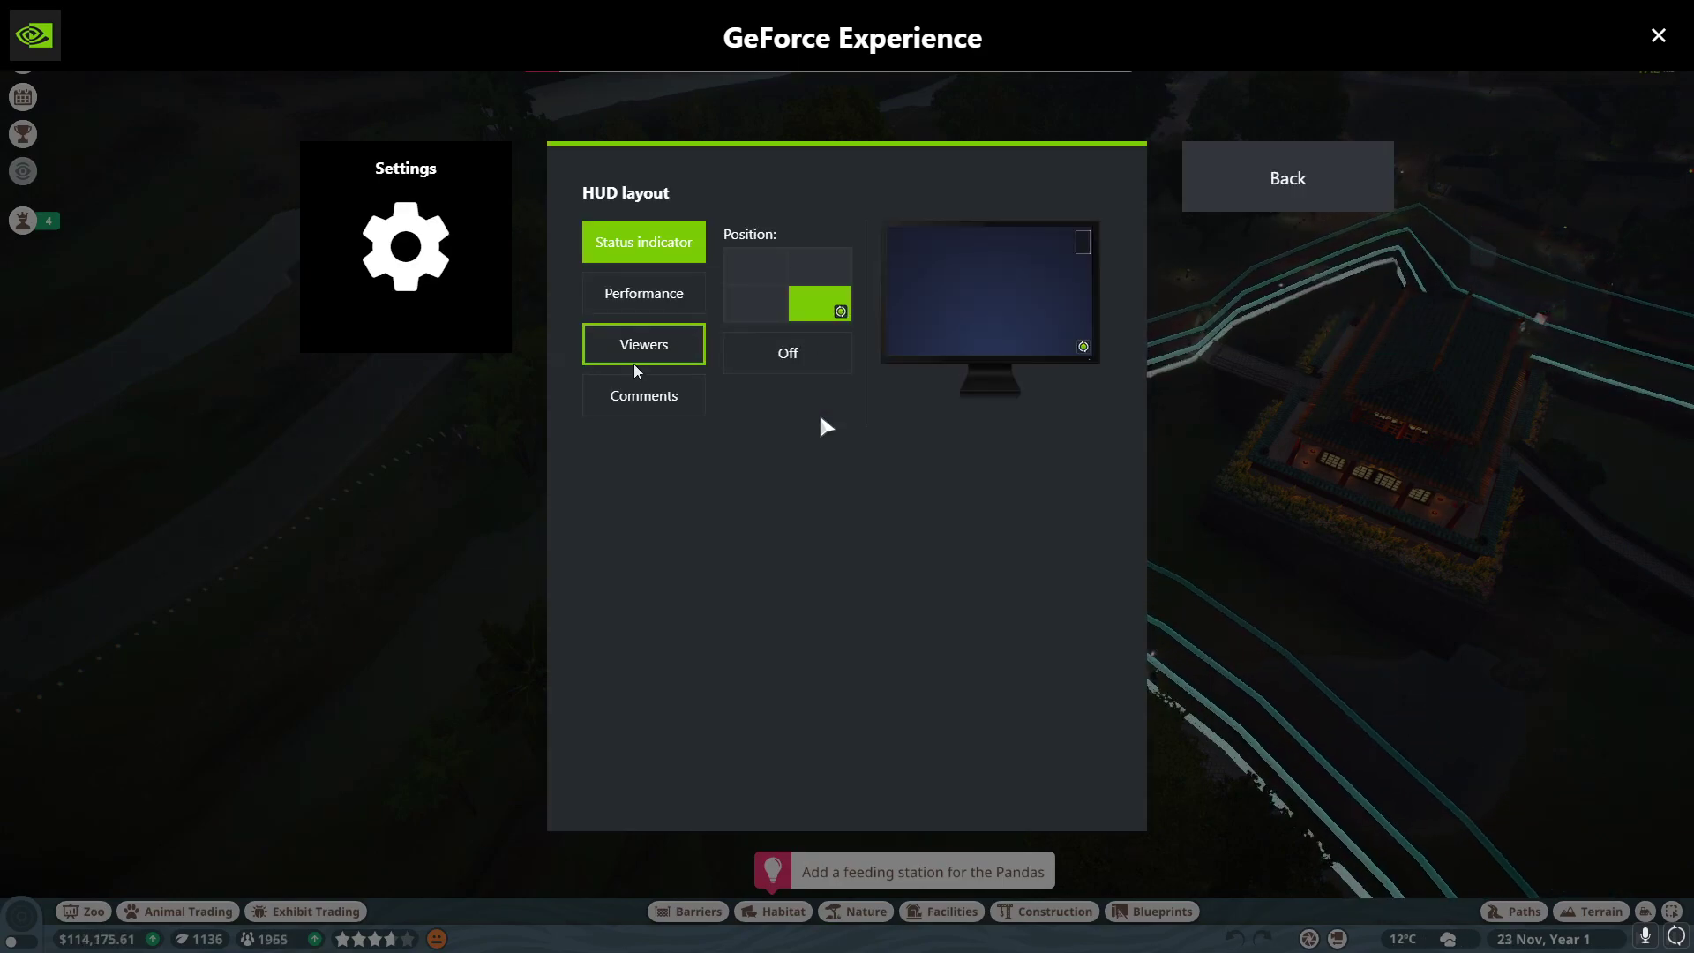
left_click(646, 298)
left_click(802, 474)
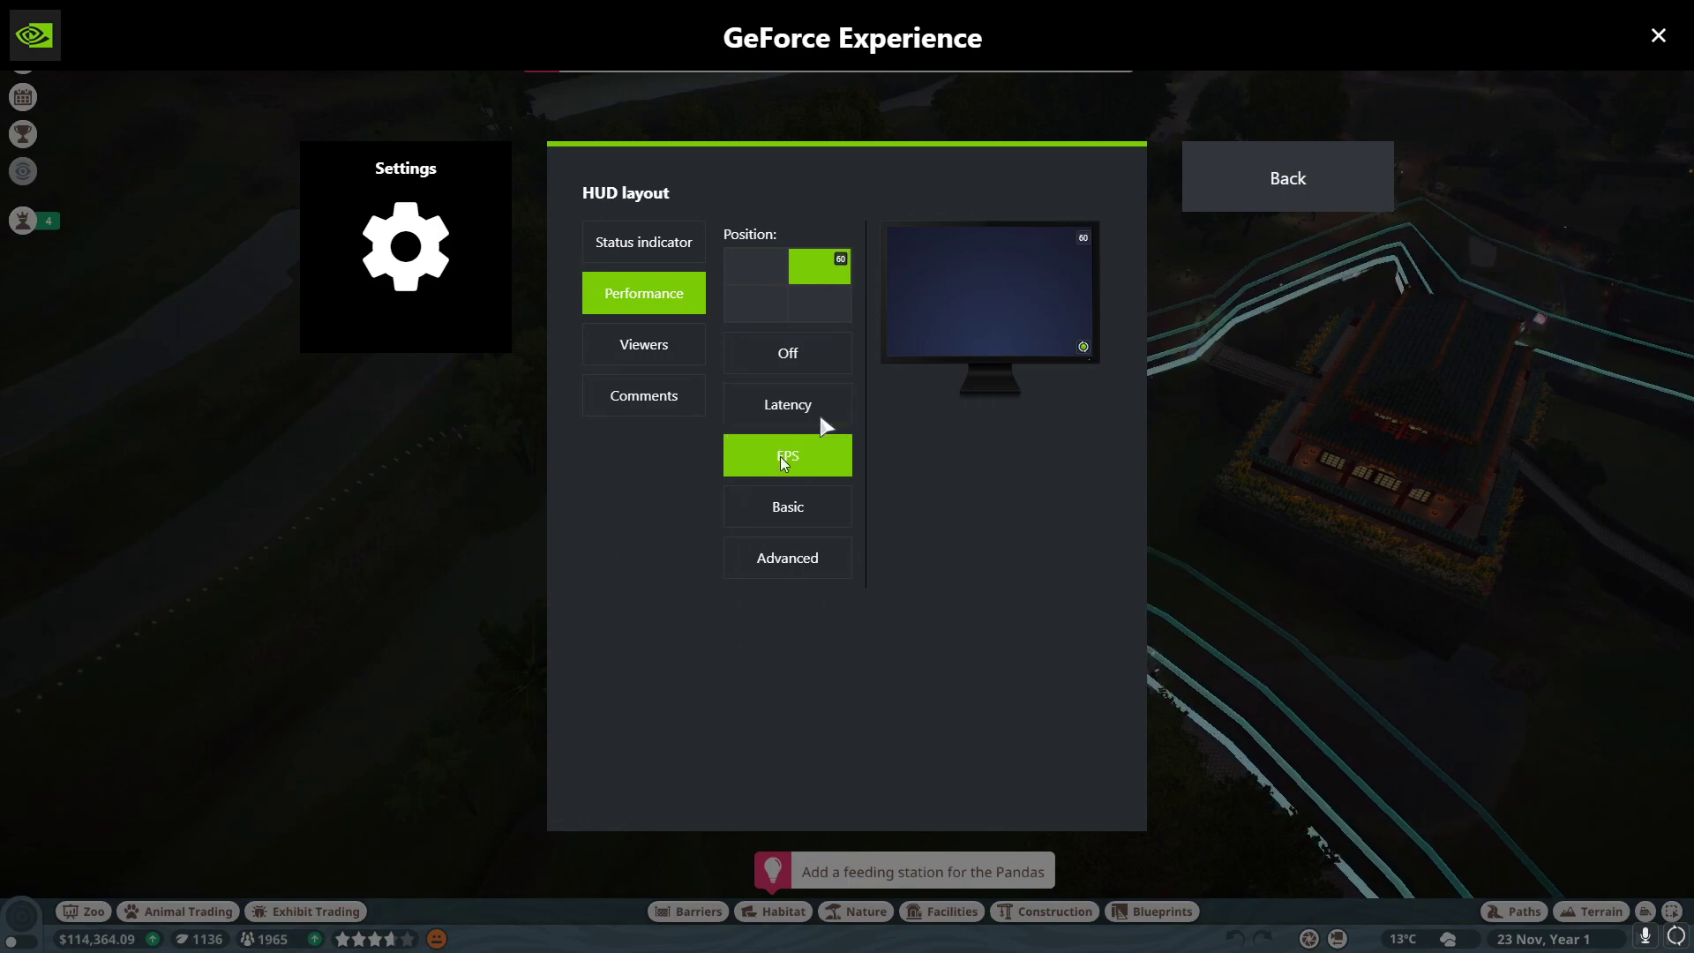
Step: Leave the HUD layout settings and close the in-game overlay to return to the zoo
left_click(1306, 181)
key("Escape")
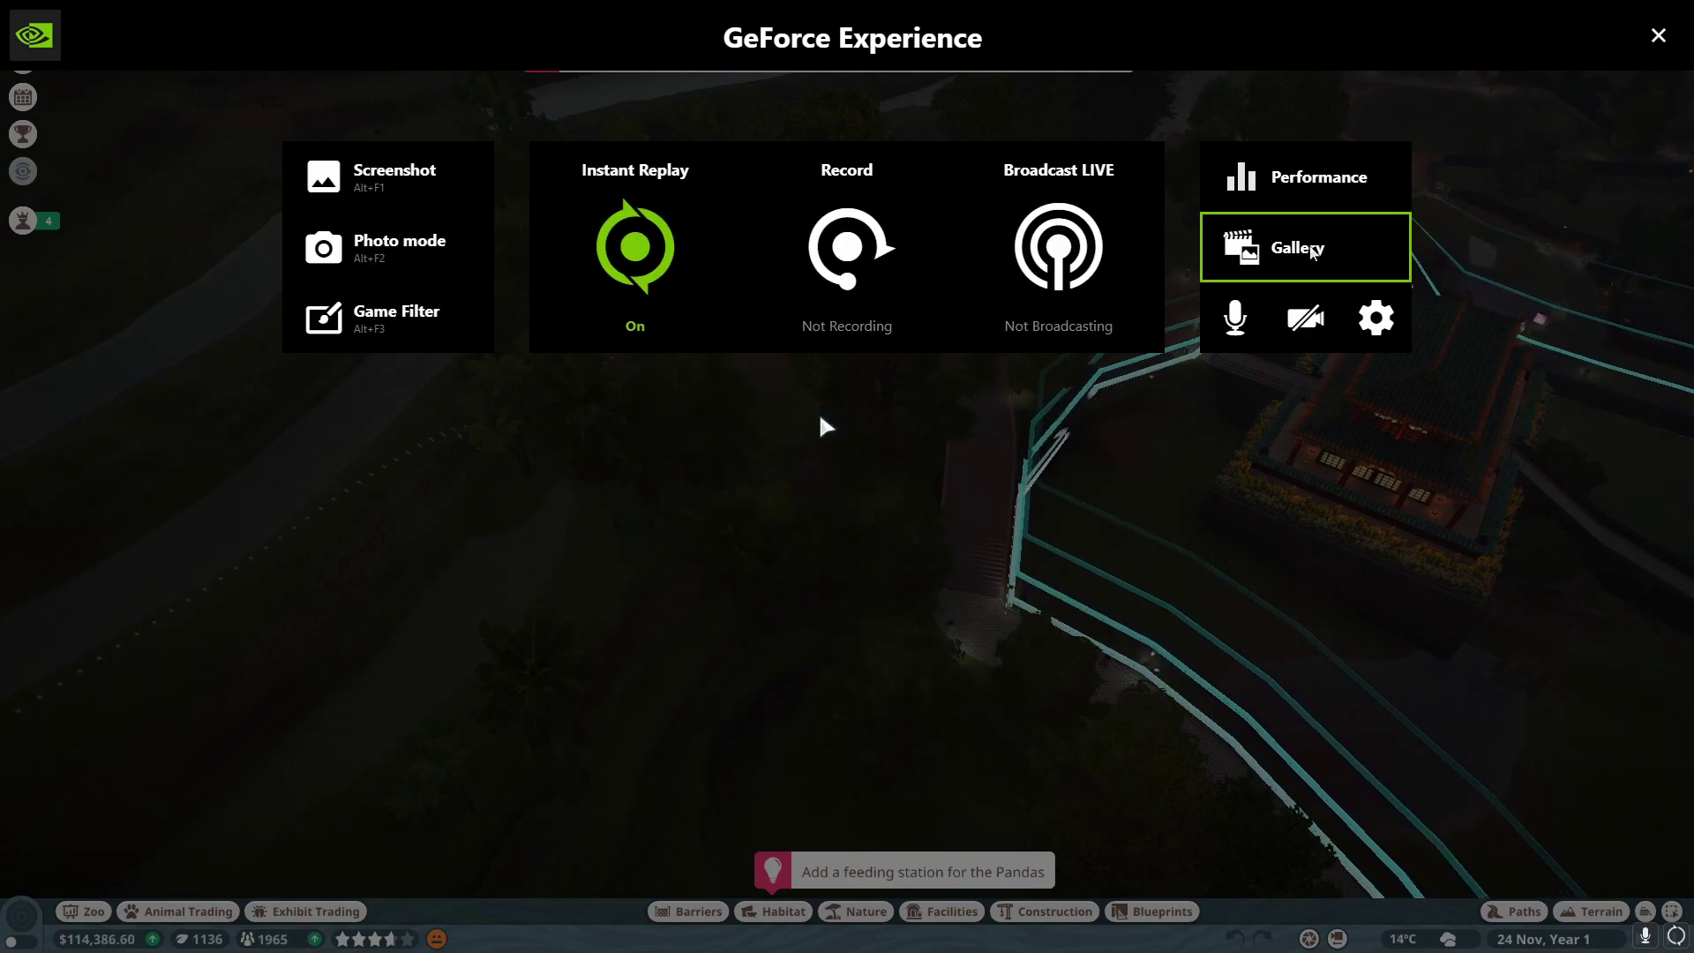
key("Escape")
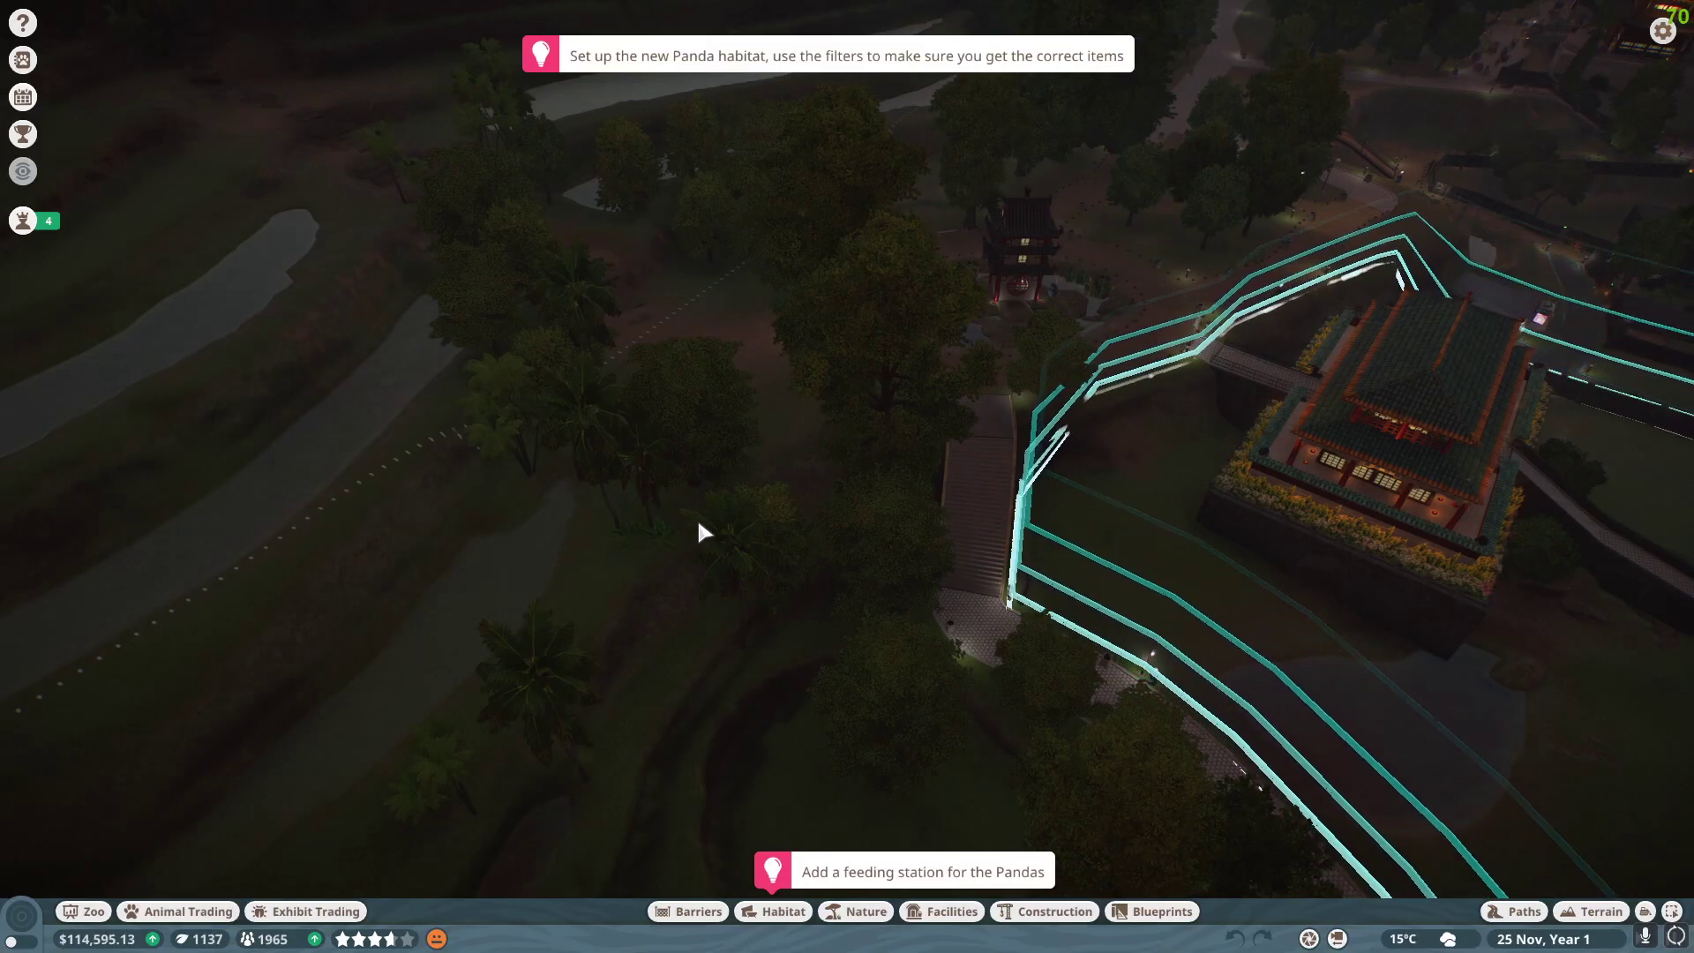
Step: Examine the FPS-only counter while moving the camera around the panda habitat and the surrounding forest
left_click_drag(698, 526, 980, 459)
left_click_drag(777, 526, 870, 527)
key("d")
key("d")
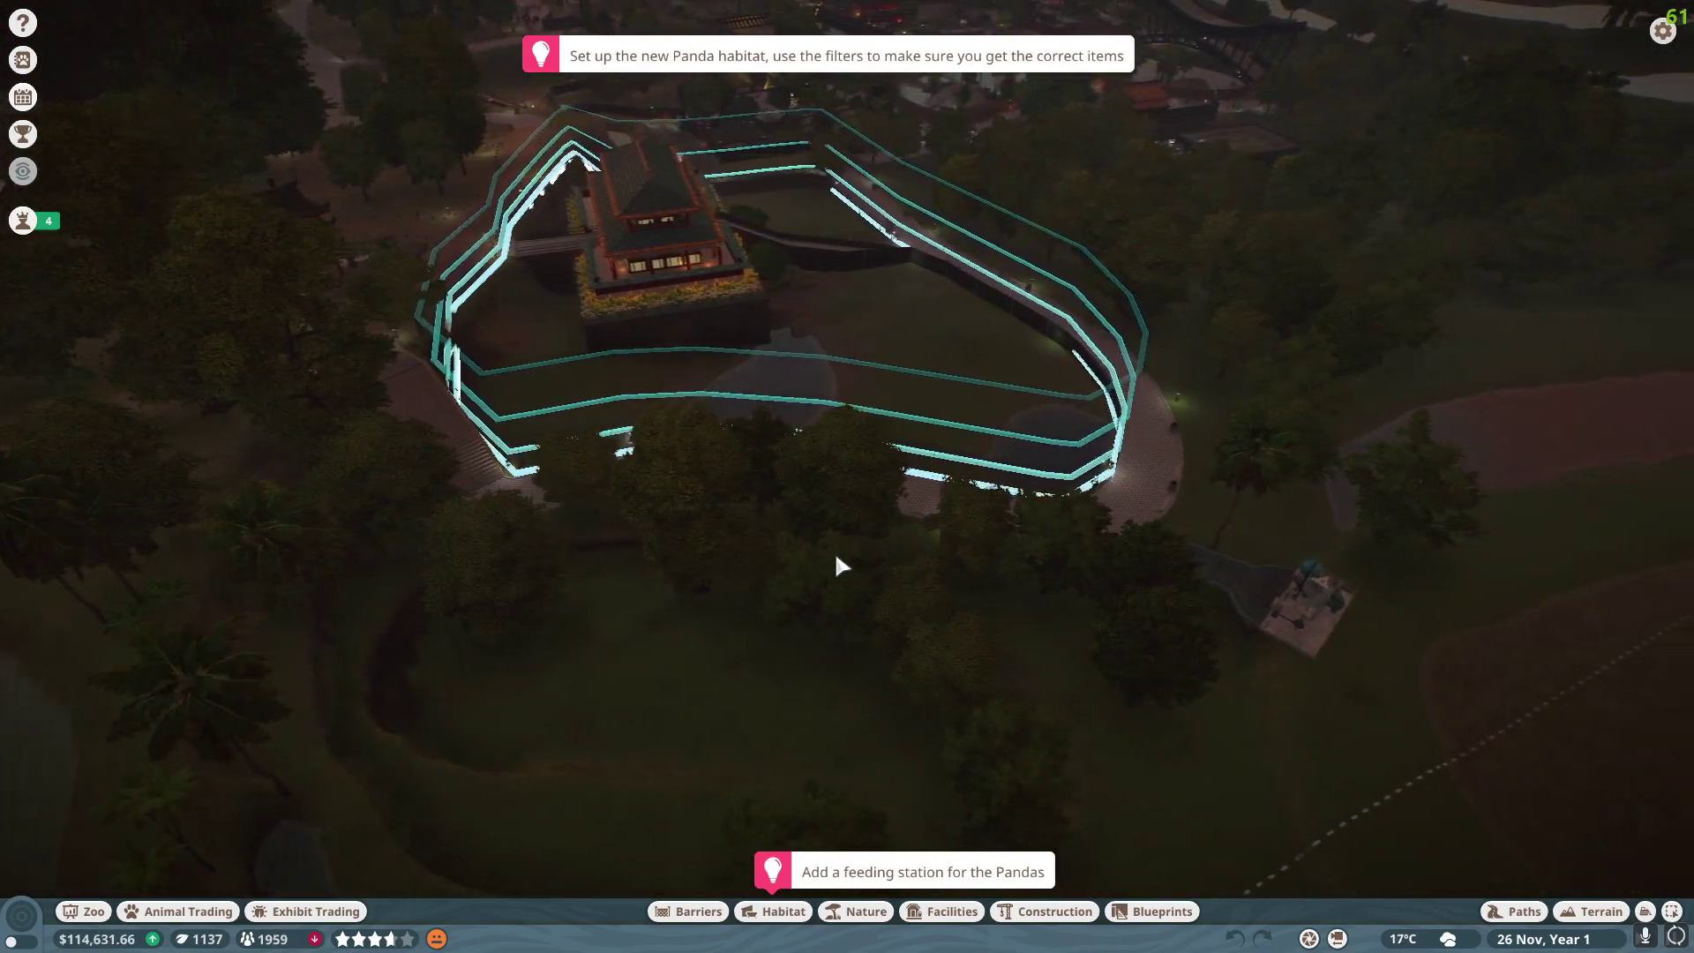
key("w")
key("d")
key("w")
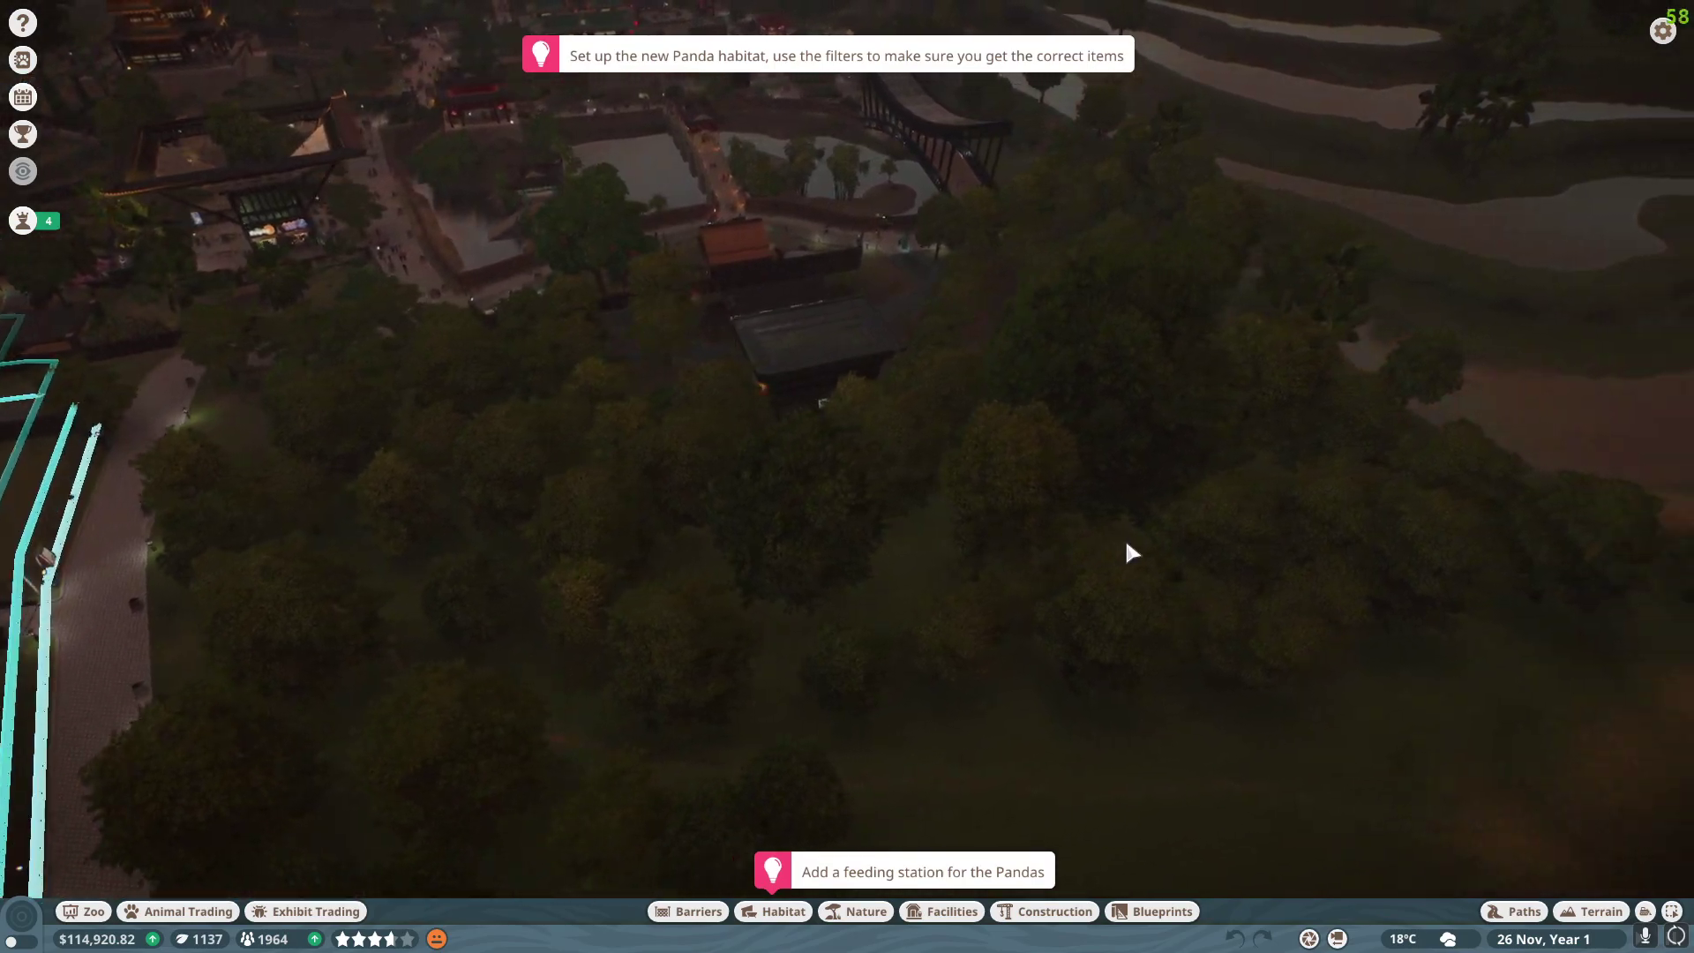
scroll(1043, 563, "up", 3)
mouse_move(1057, 517)
left_mouse_down()
mouse_move(1138, 517)
mouse_move(1057, 516)
left_mouse_up()
key("w")
key("a")
key("w")
key("a")
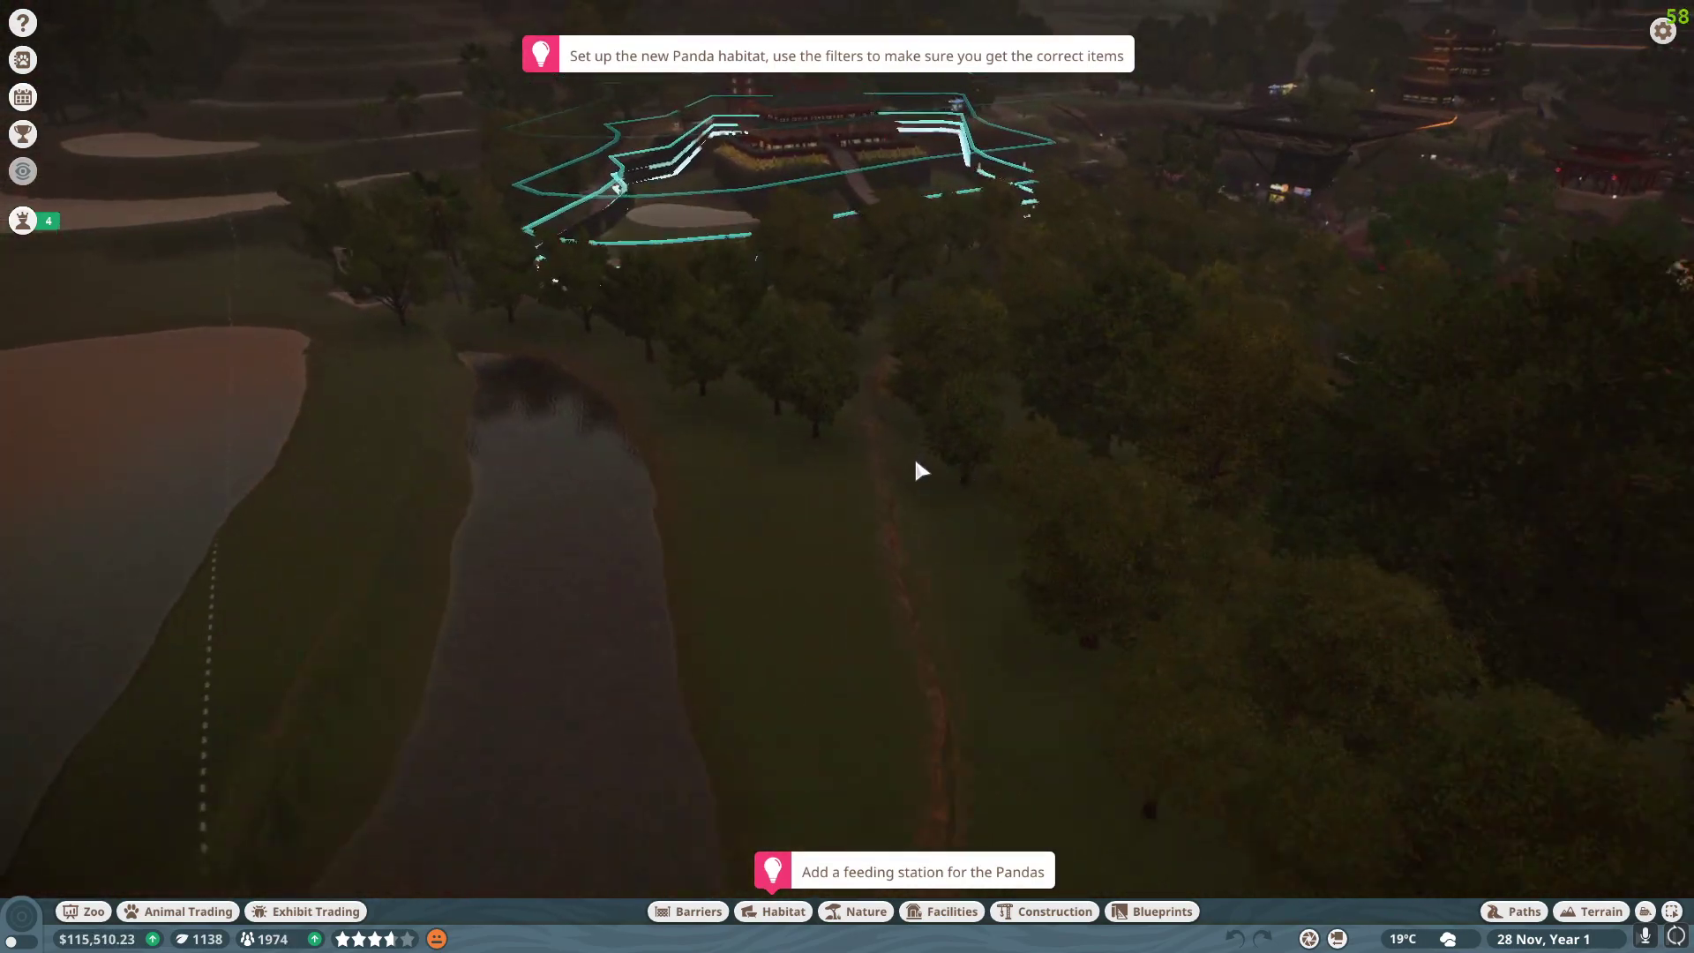
key("d")
left_click_drag(1118, 473, 1024, 472)
key("w")
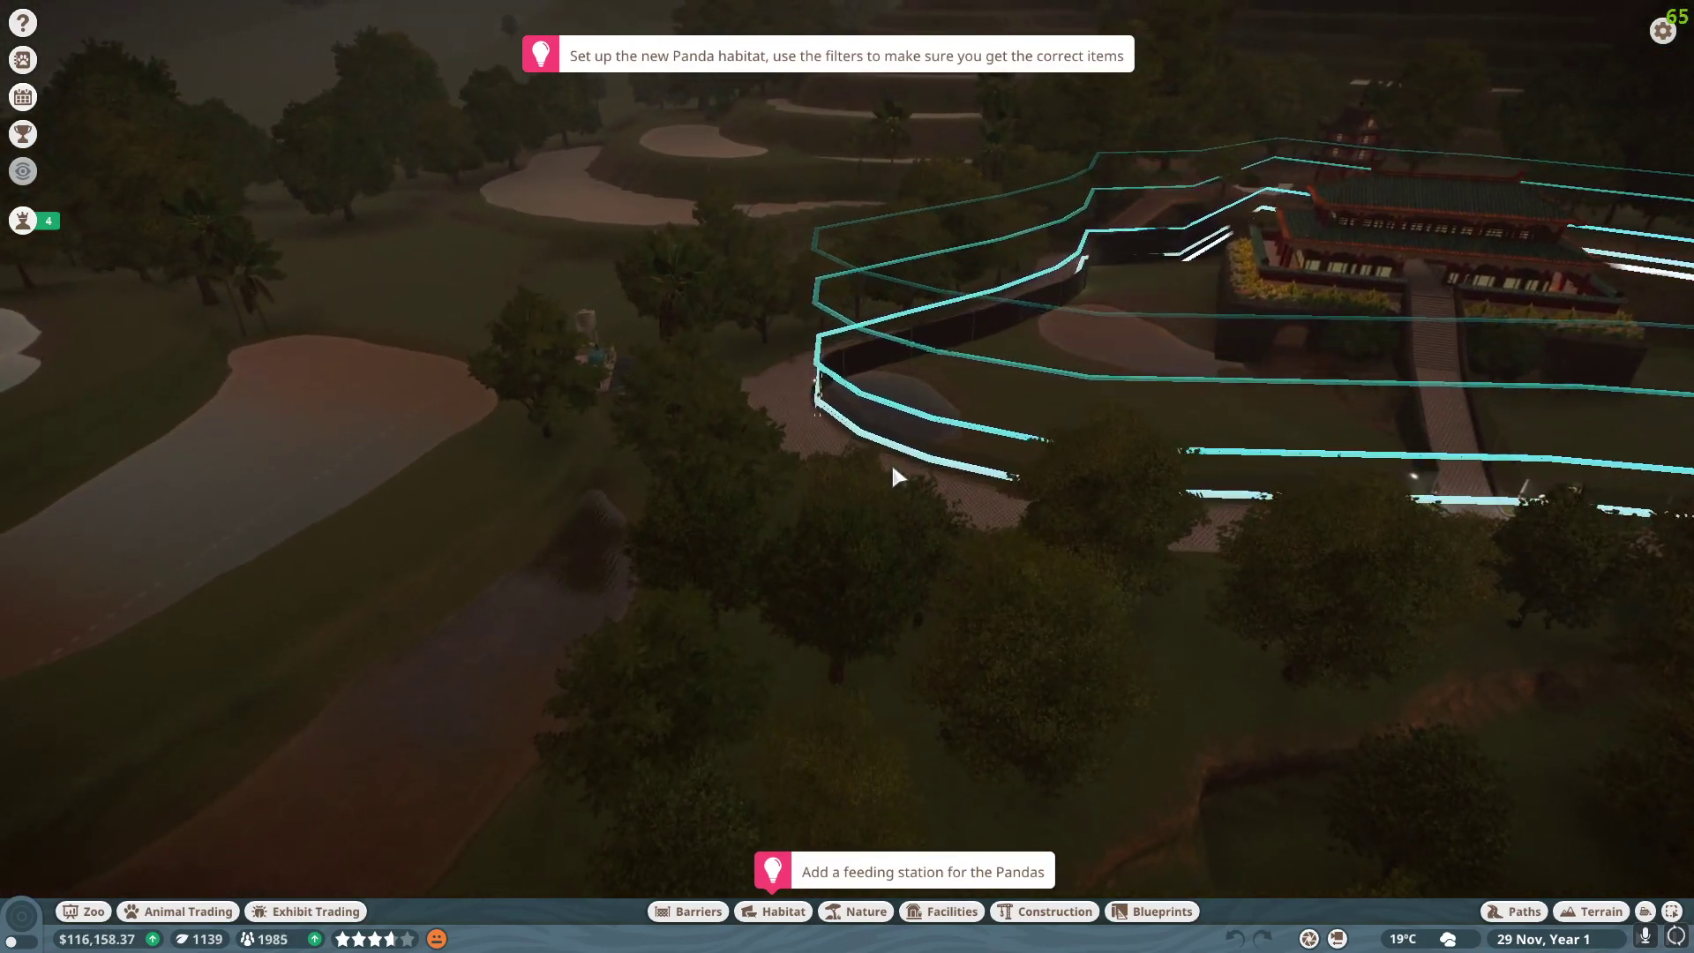
Step: Set the HUD layout's performance readout to Basic and close the in-game overlay
key("alt+z")
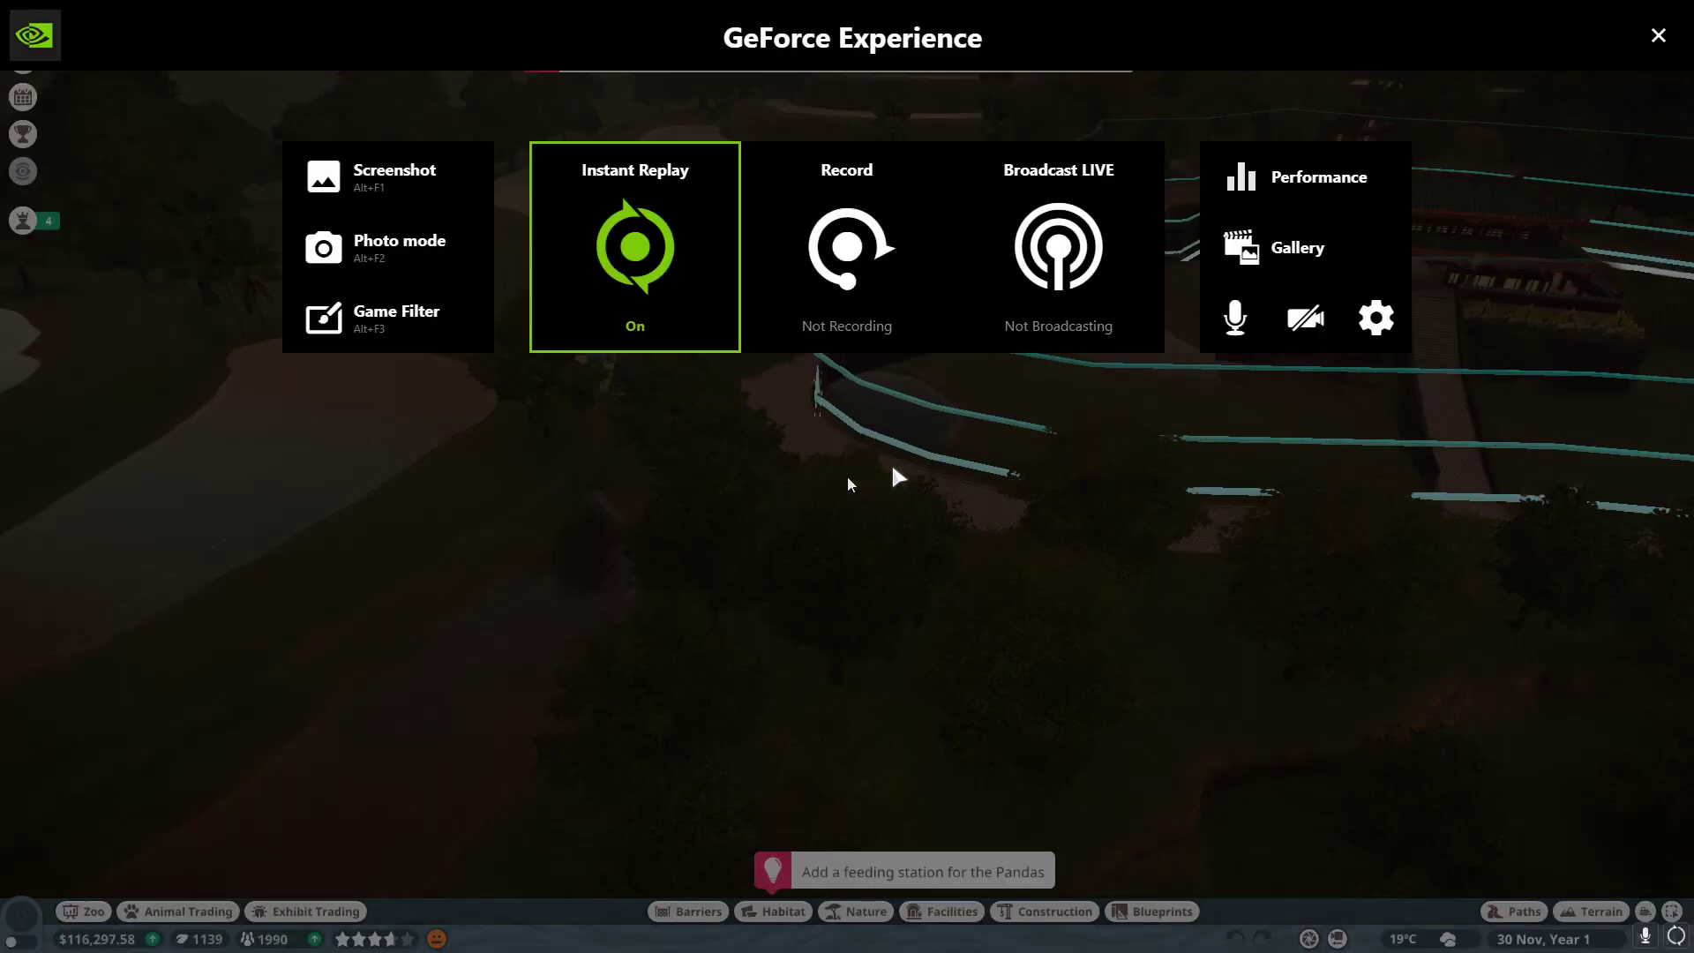
left_click(1372, 335)
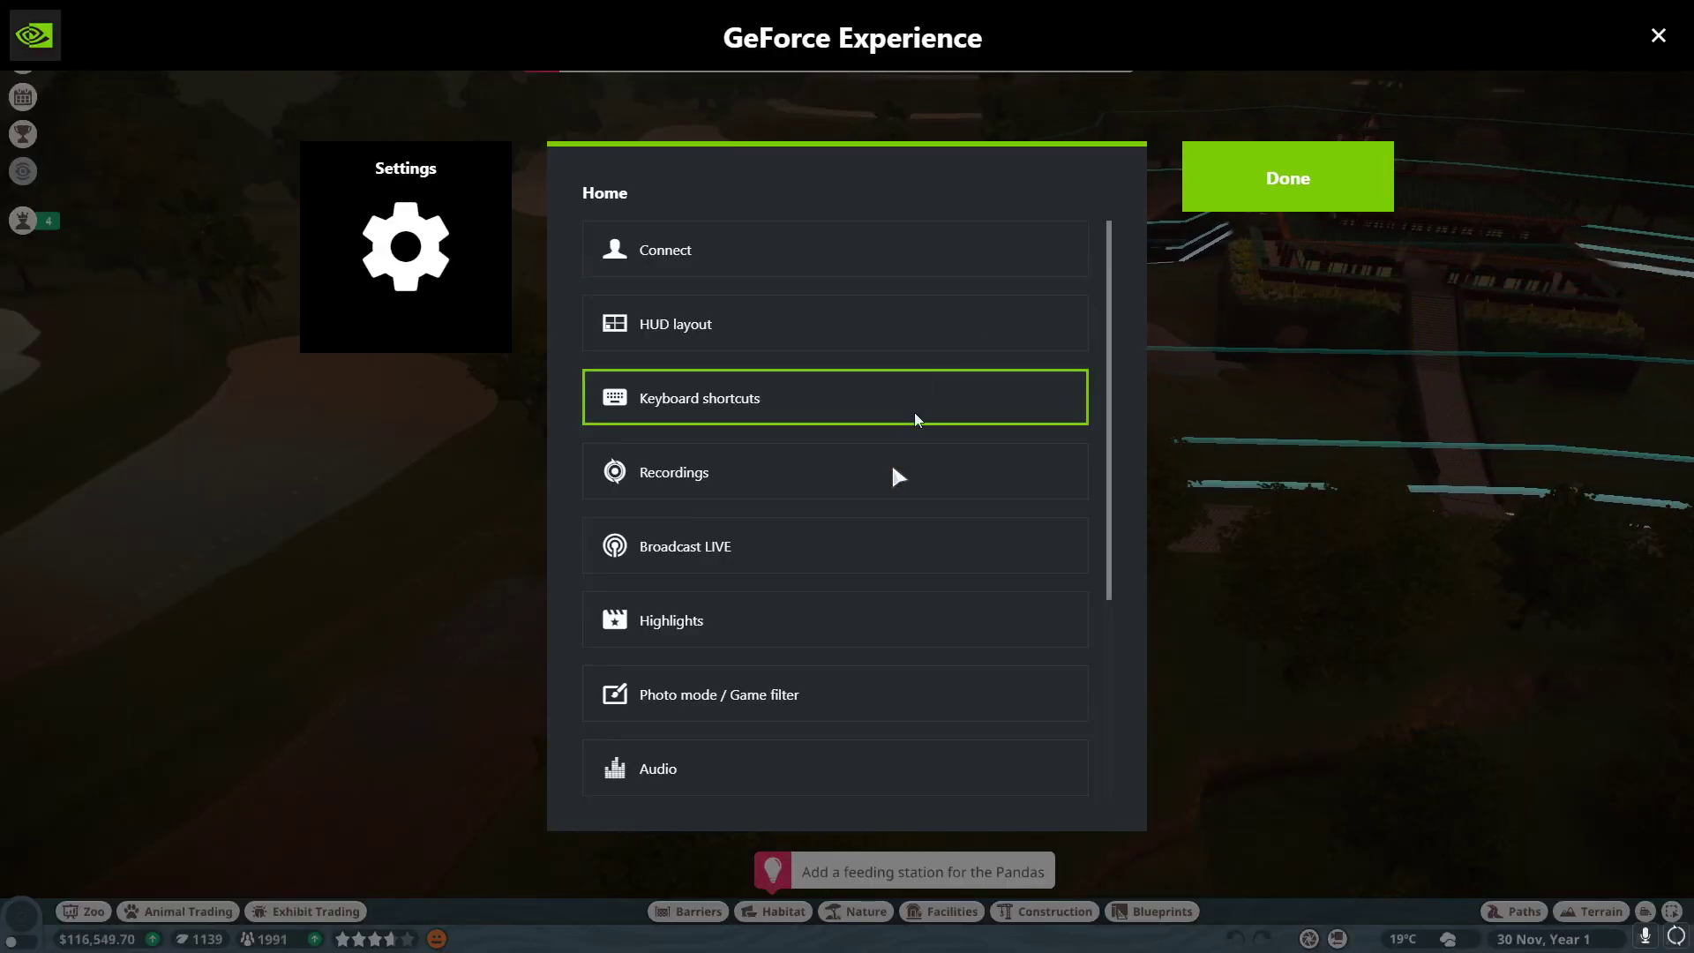
left_click(658, 321)
left_click(660, 298)
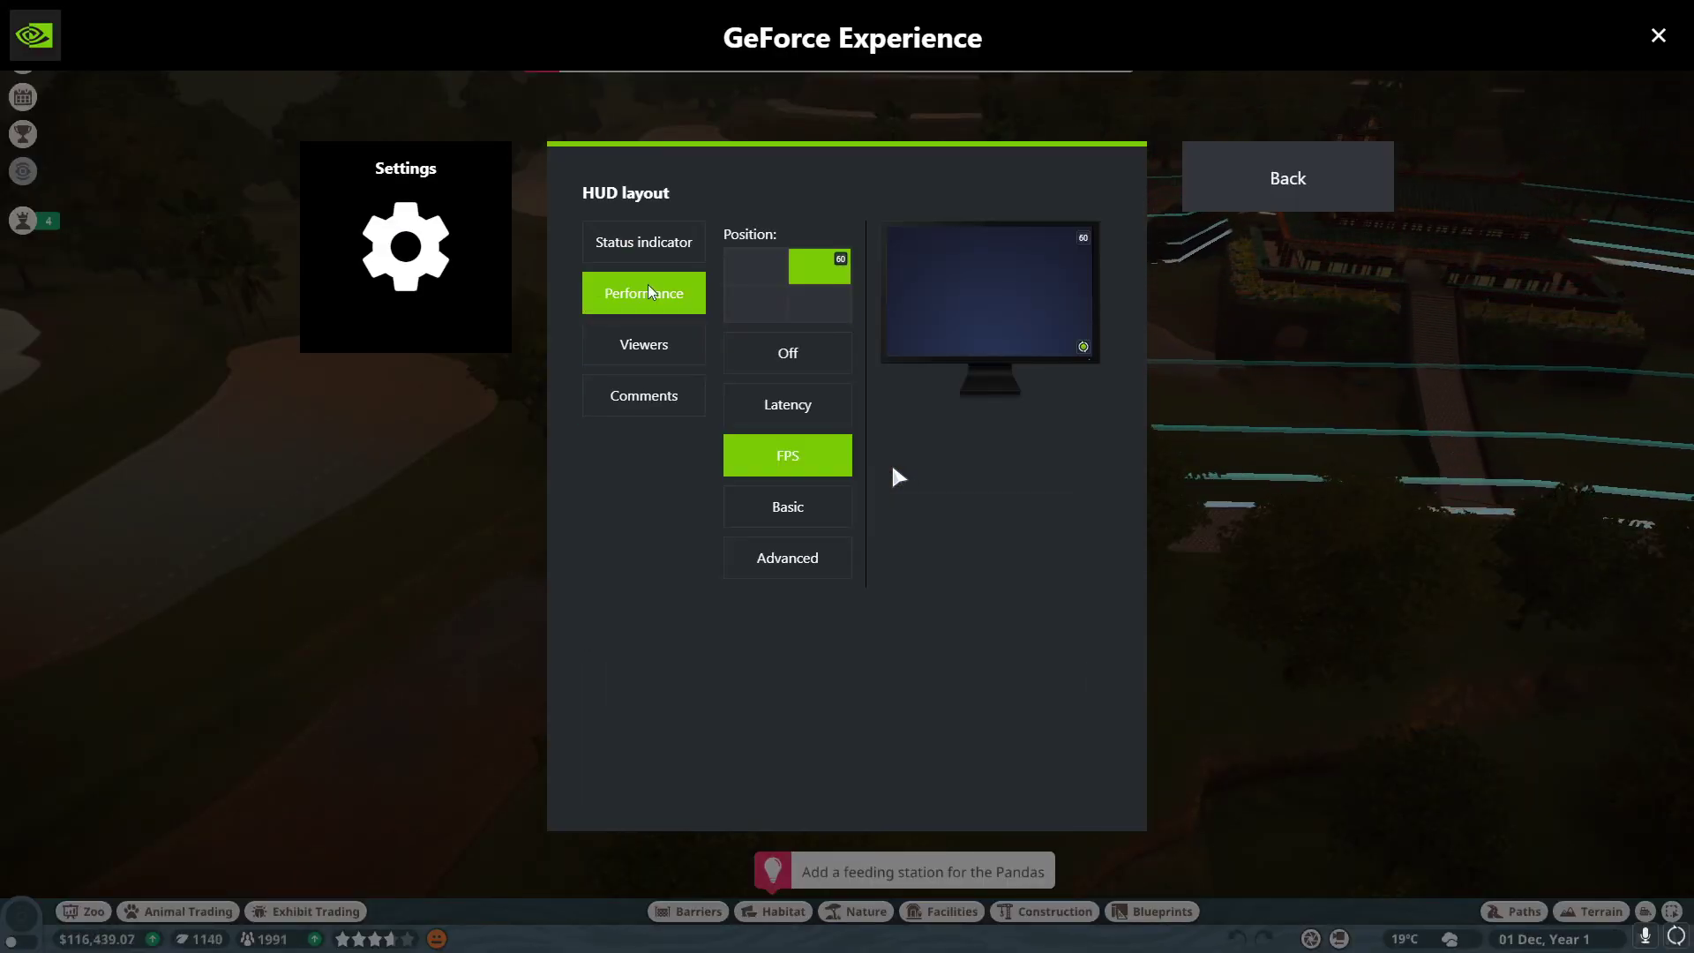
left_click(781, 510)
key("Escape")
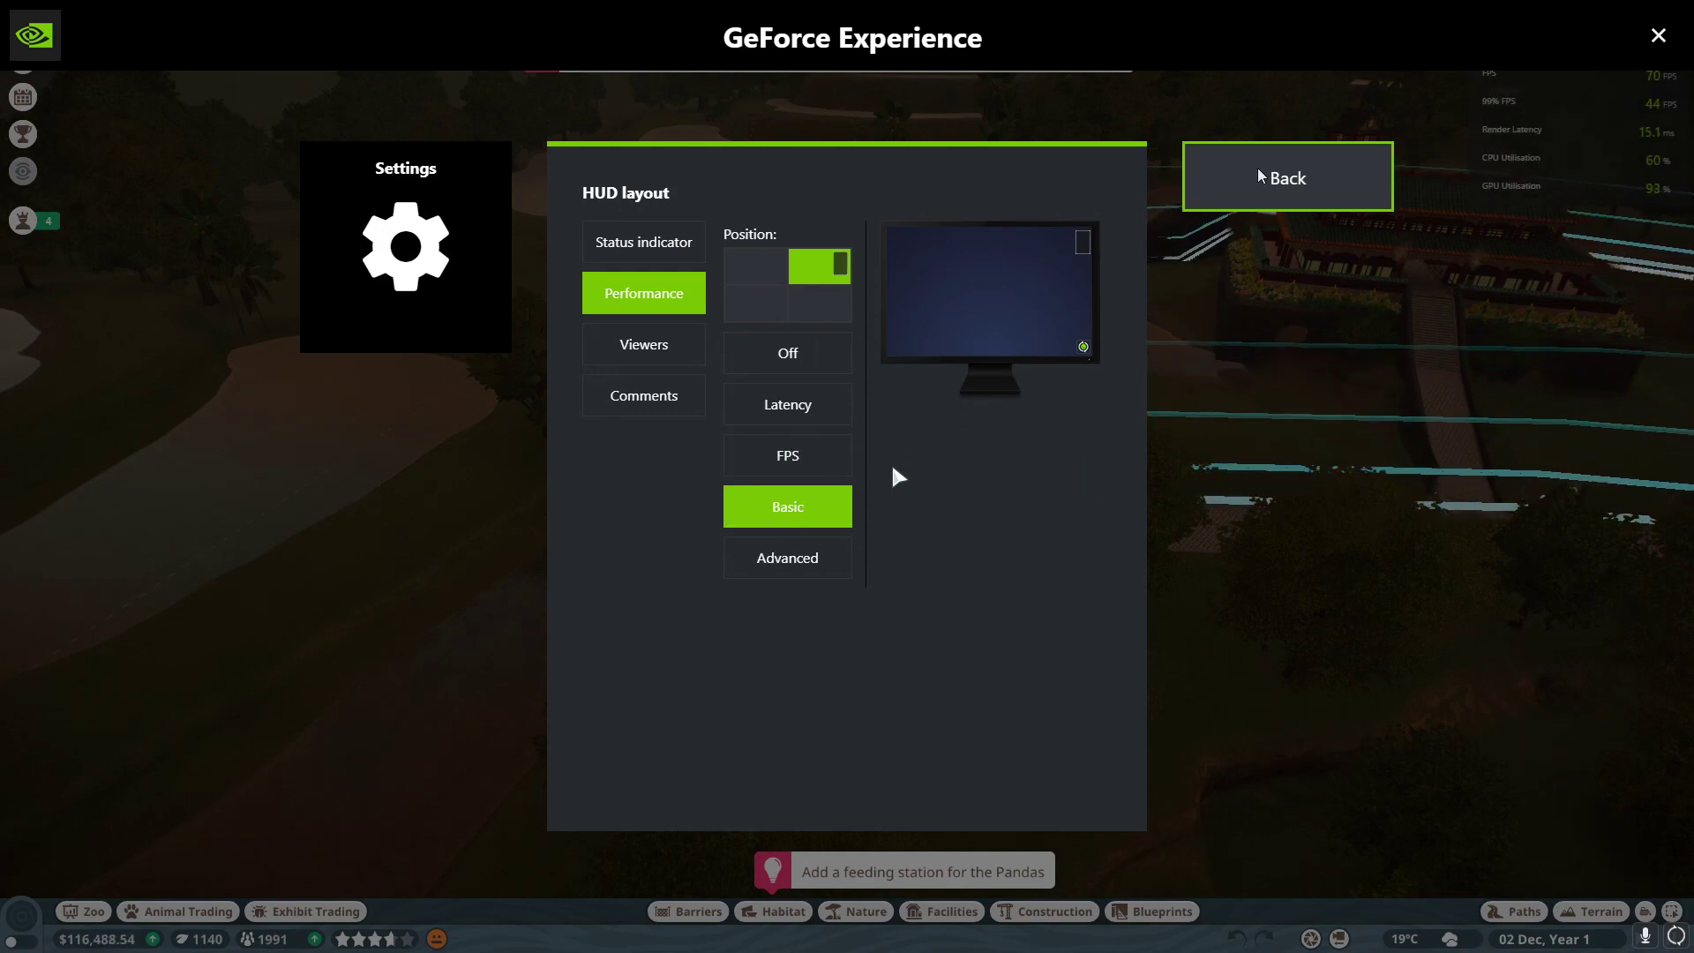
key("Escape")
Step: Examine the Basic readout's FPS, render latency and CPU/GPU utilisation while moving over the zoo
key("a")
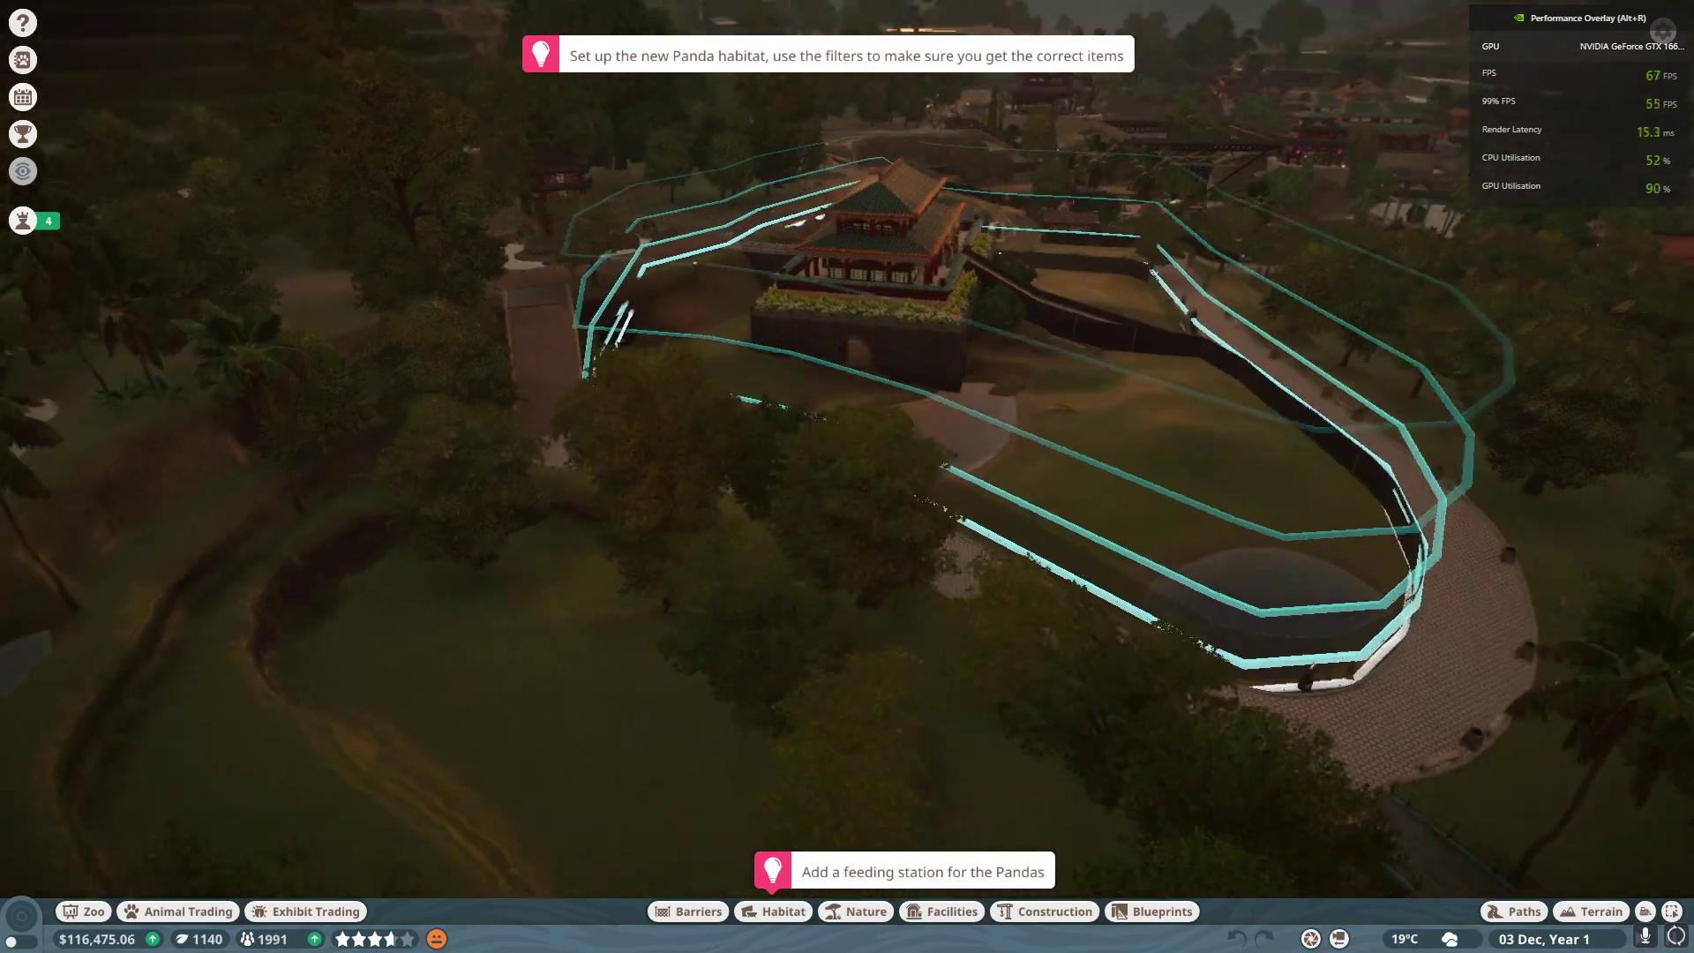
key("w")
scroll(857, 491, "down", 5)
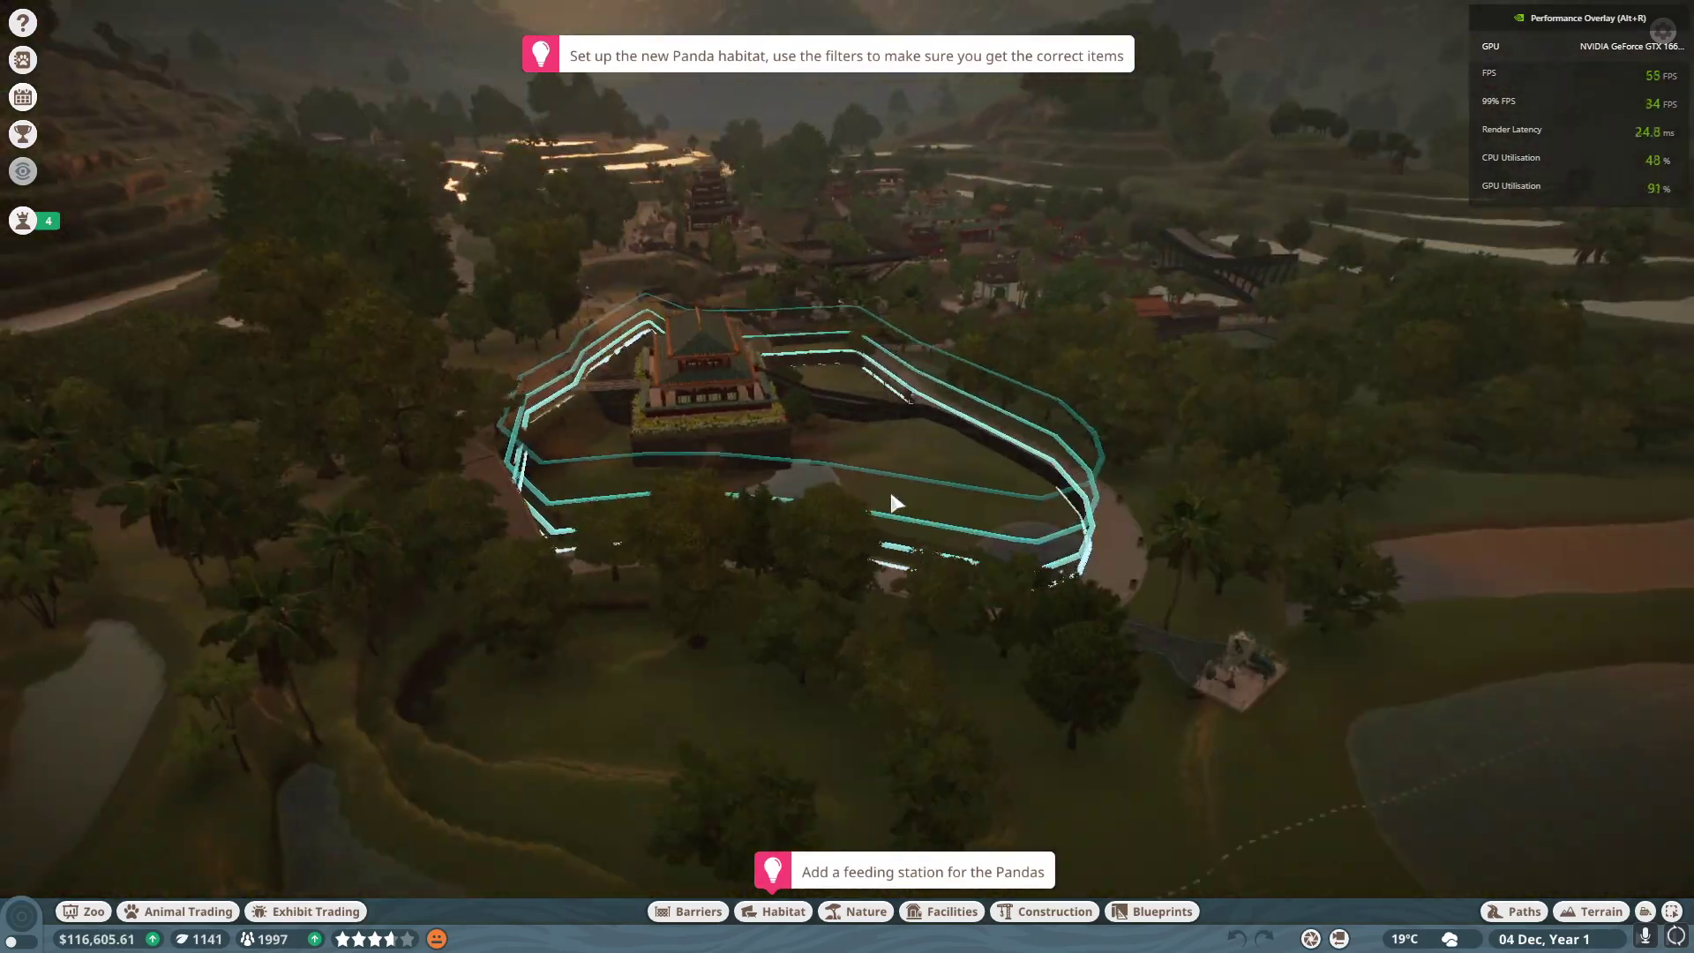
middle_click(892, 497)
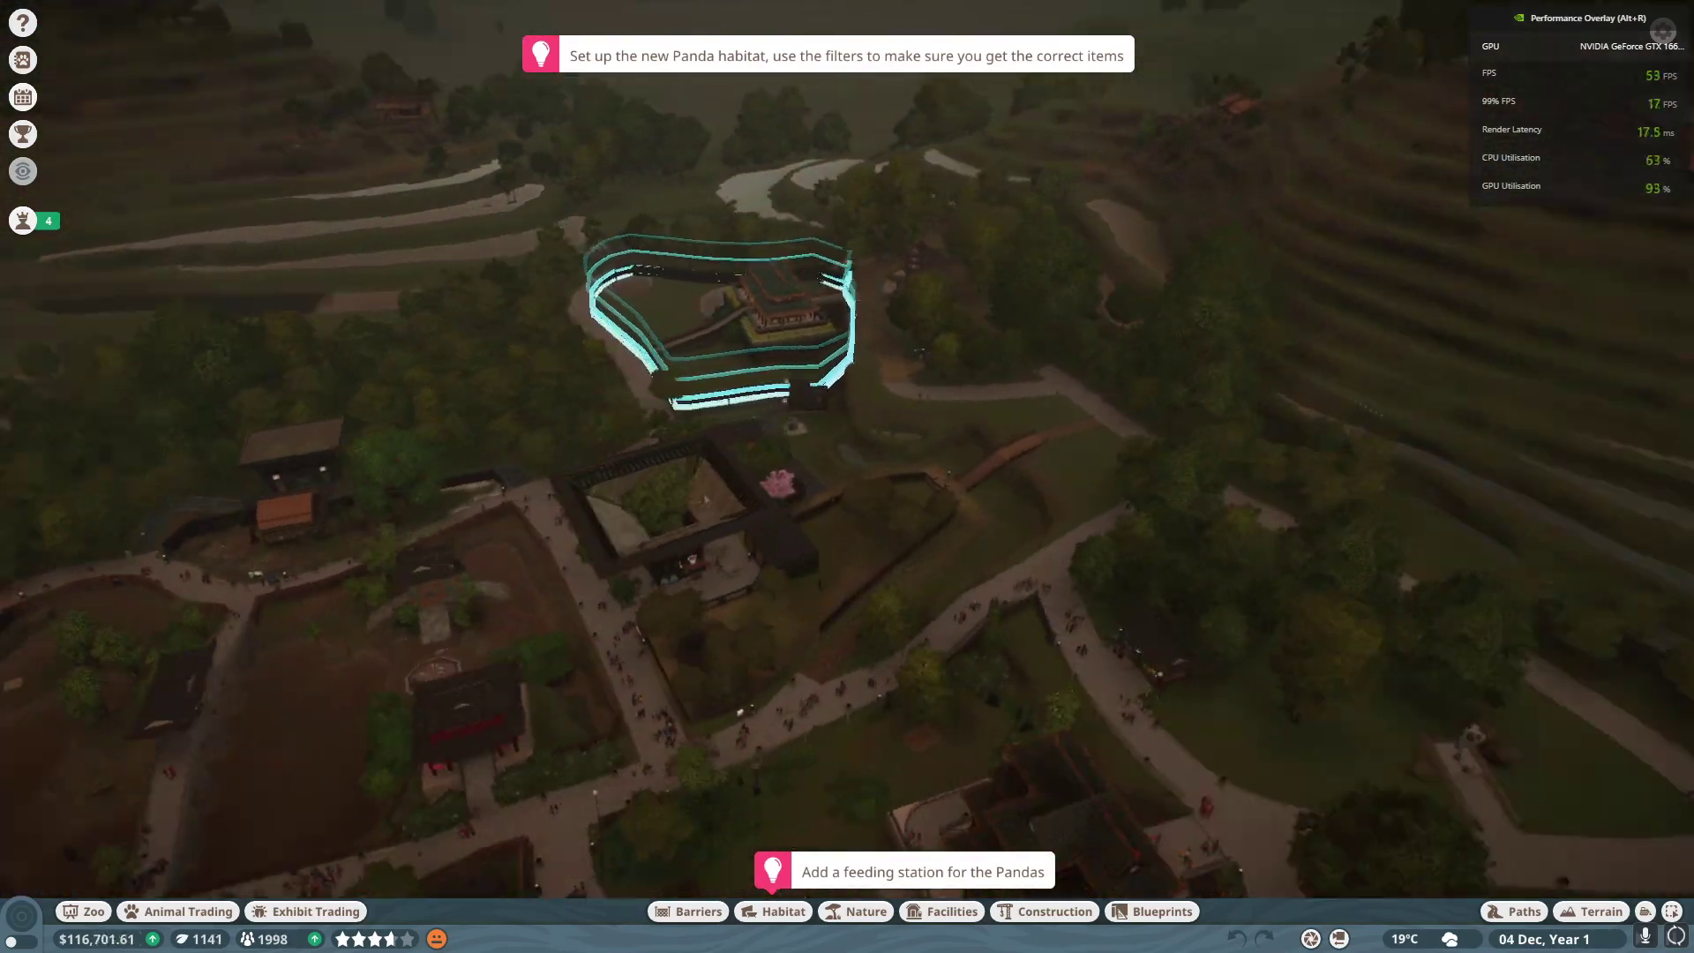
key("a")
scroll(886, 467, "up", 4)
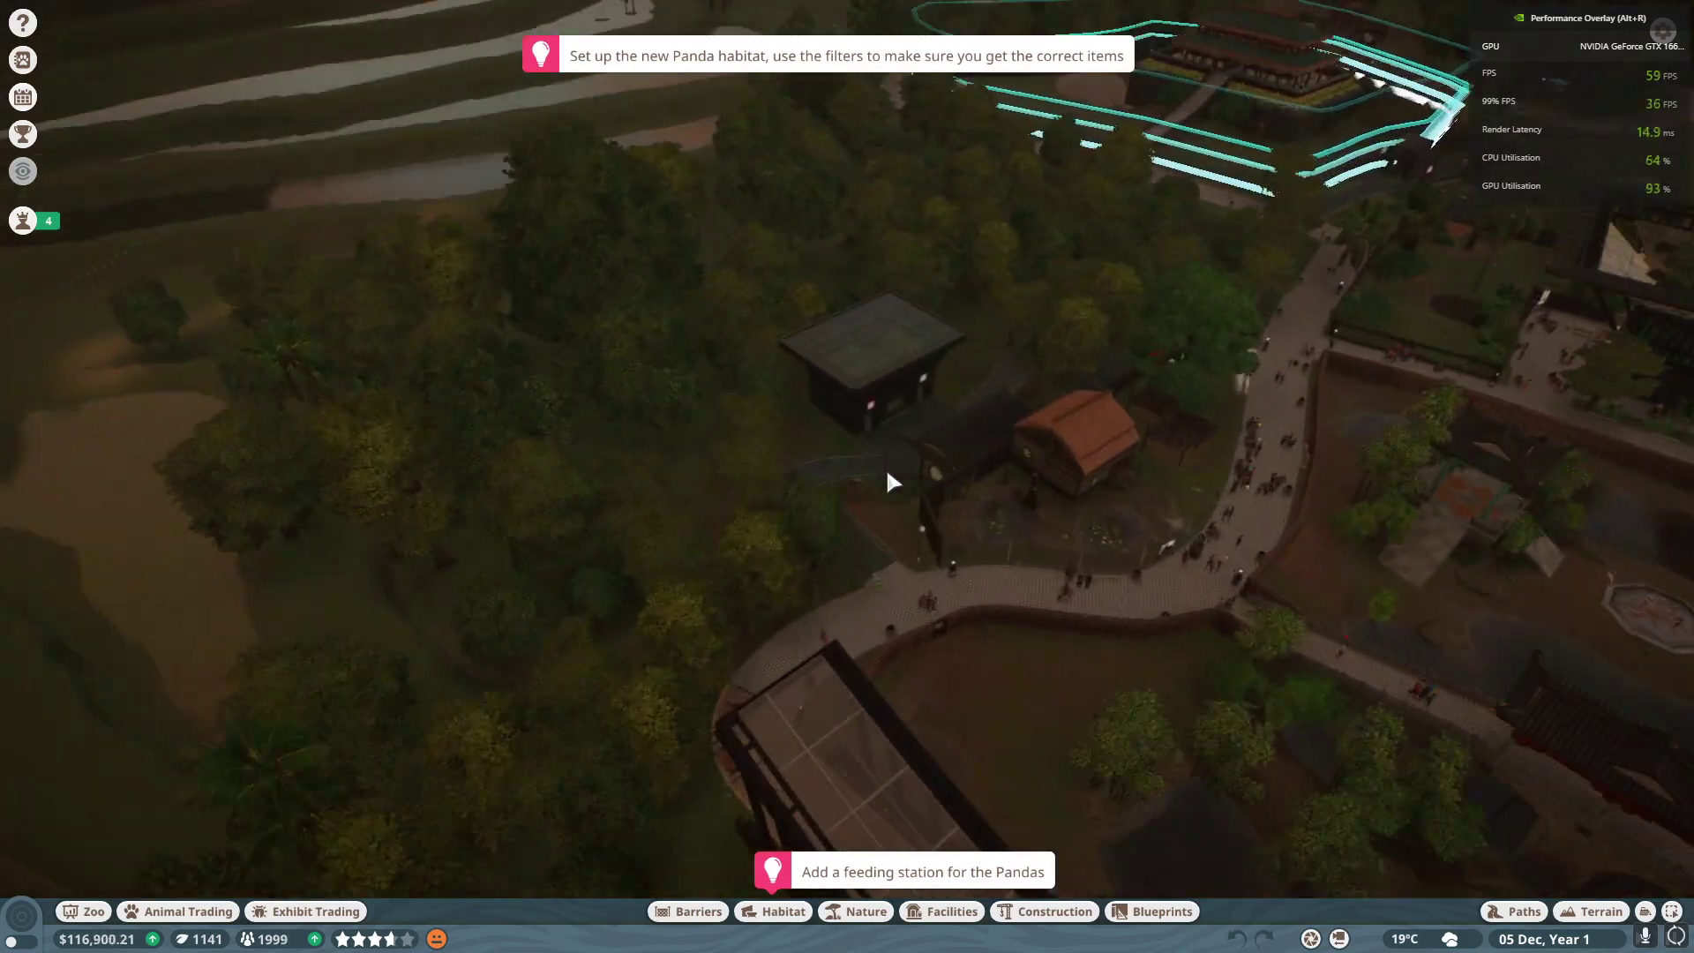
scroll(865, 455, "down", 1)
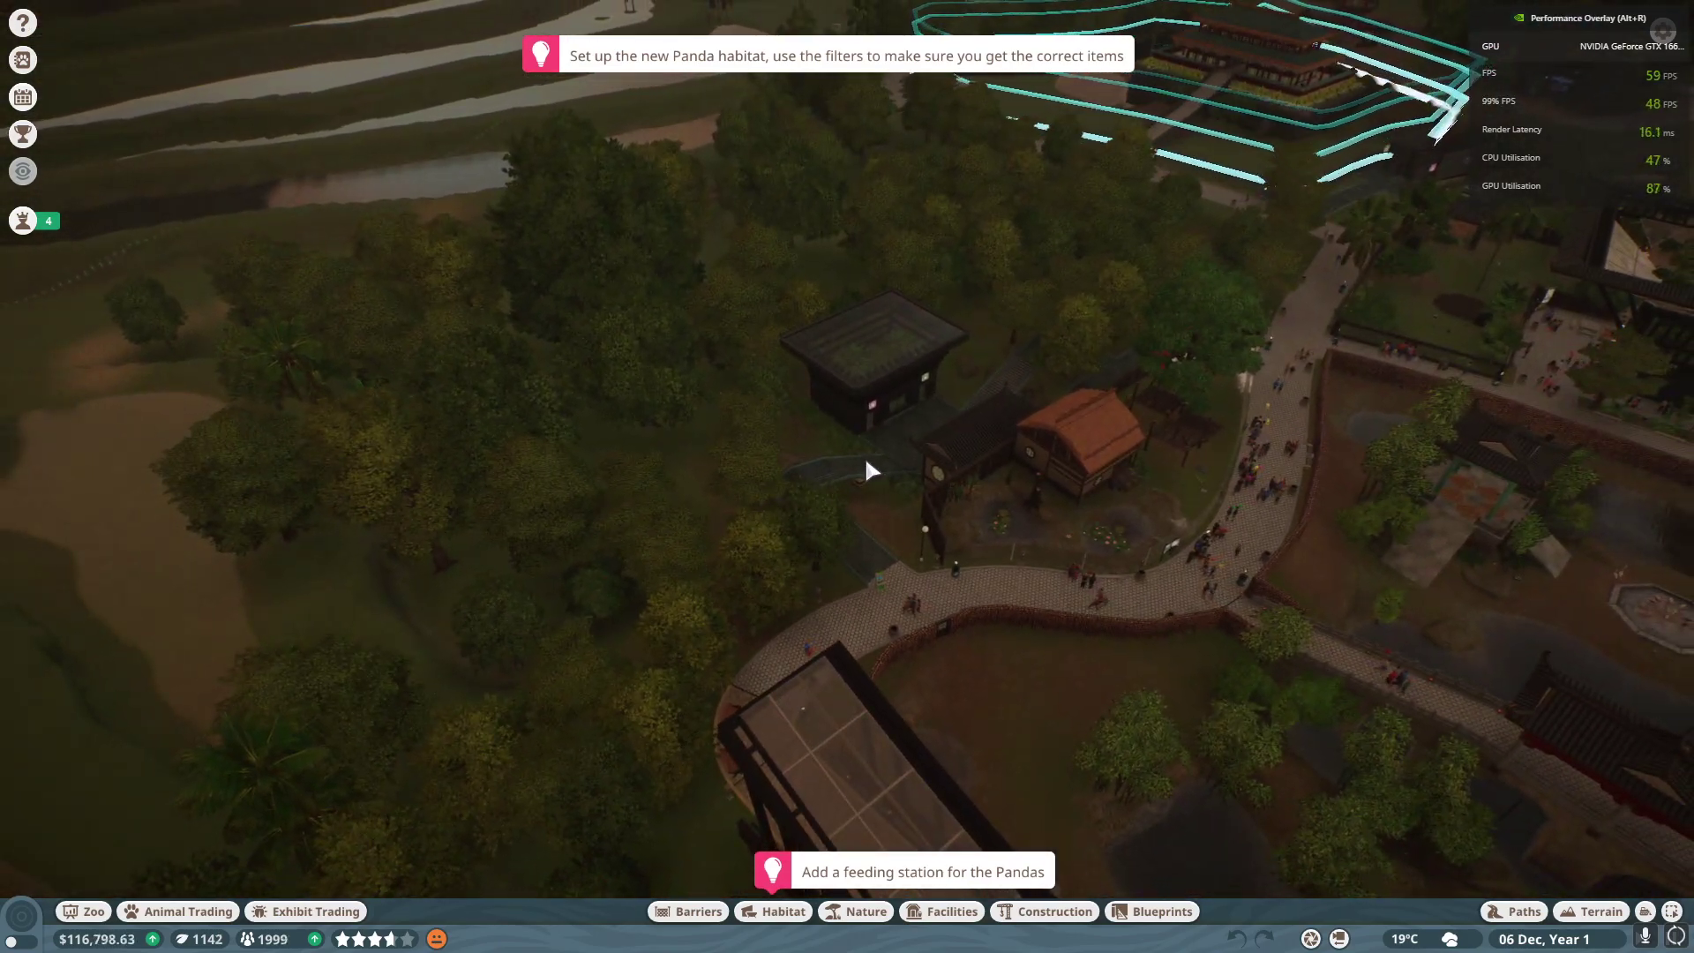
Step: Switch the HUD layout's performance readout to Advanced and return to the game
key("alt+z")
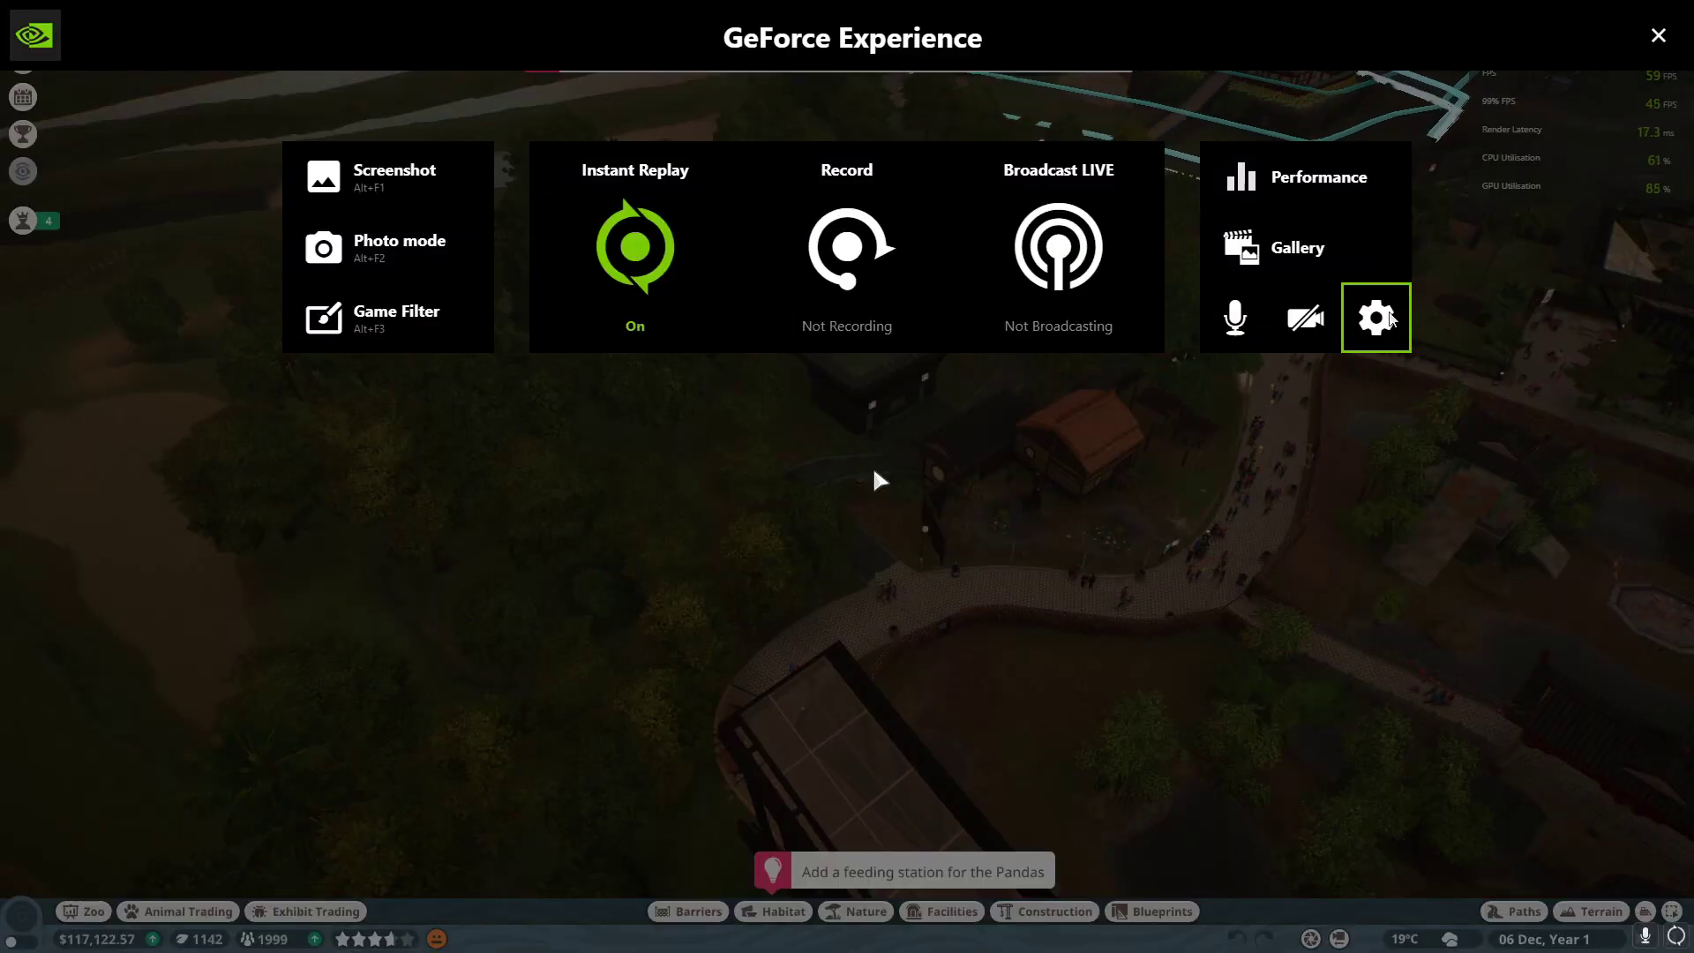
left_click(1412, 316)
left_click(730, 295)
left_click(644, 293)
left_click(819, 572)
key("Escape")
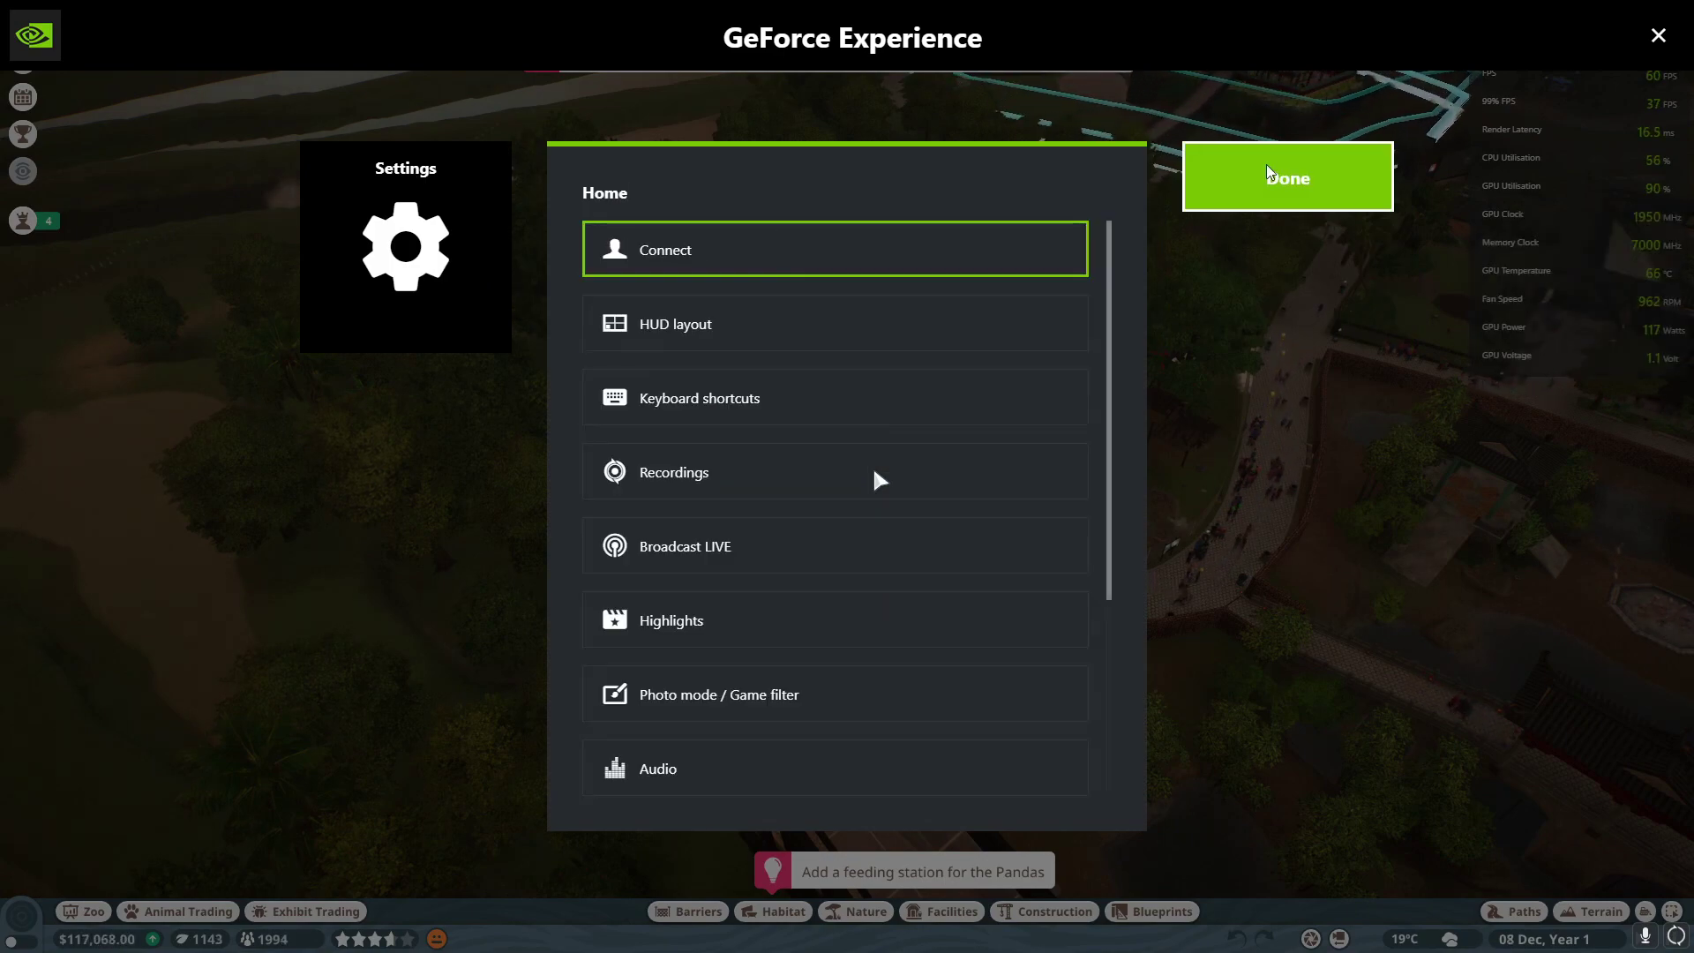
key("Escape")
Step: Examine the Advanced readout's GPU clock, temperature, fan speed, power and voltage while touring the zoo and its flamingo habitat
key("w")
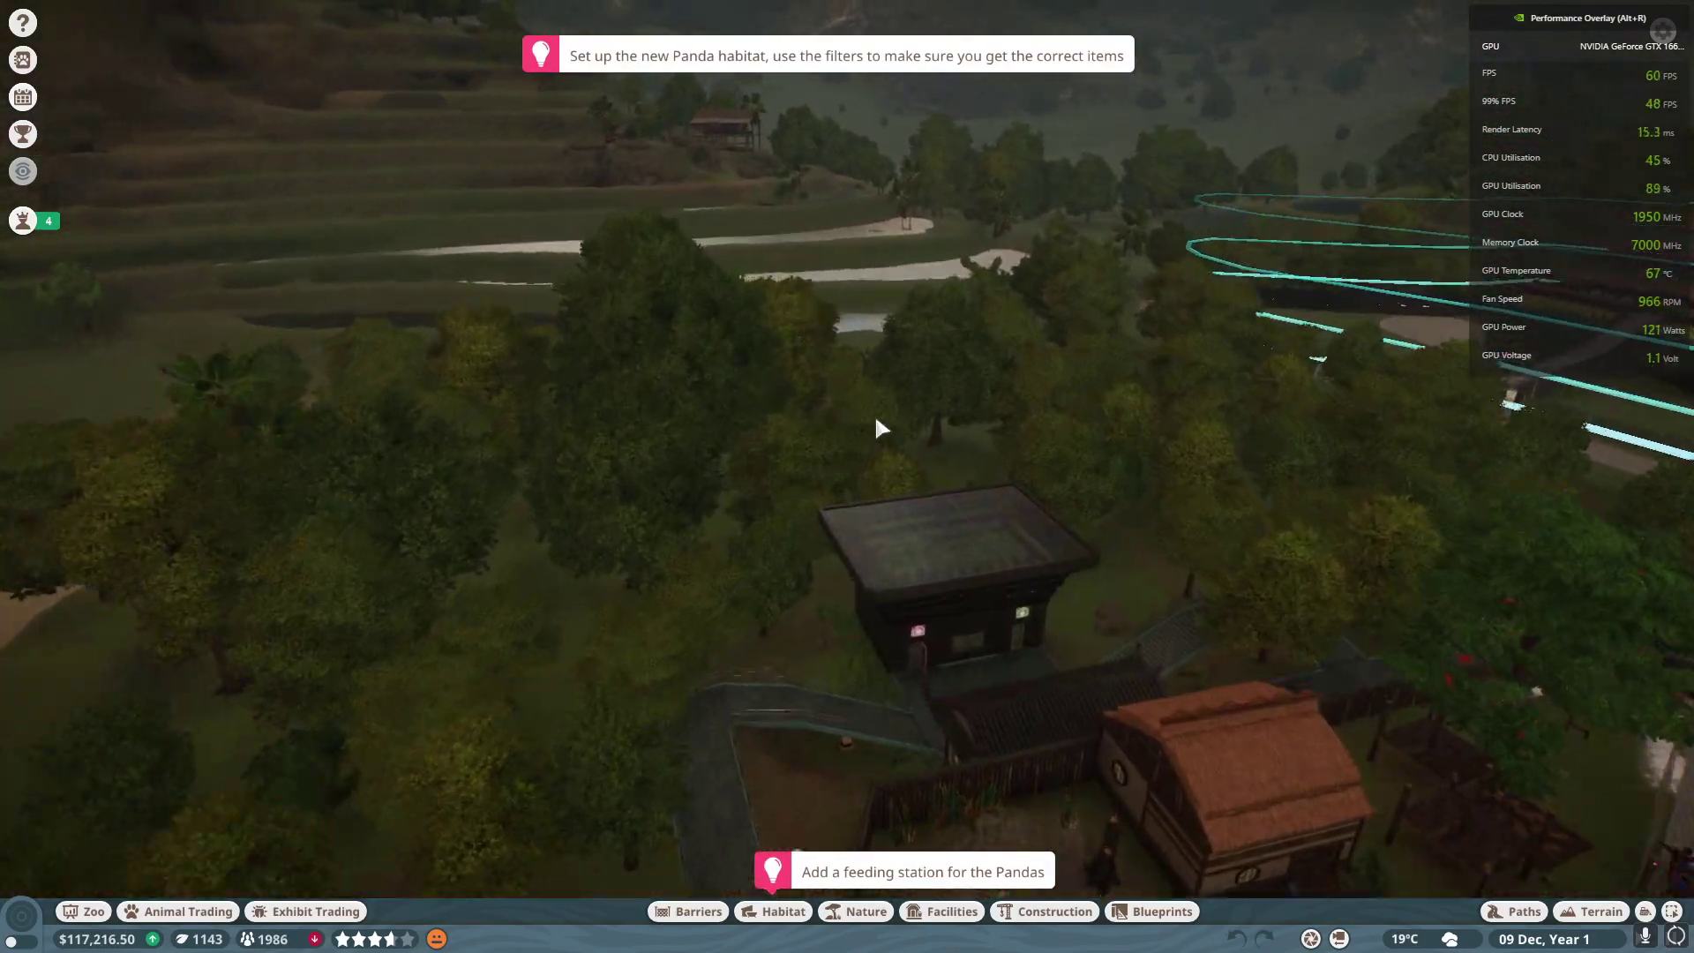
key("w")
key("a")
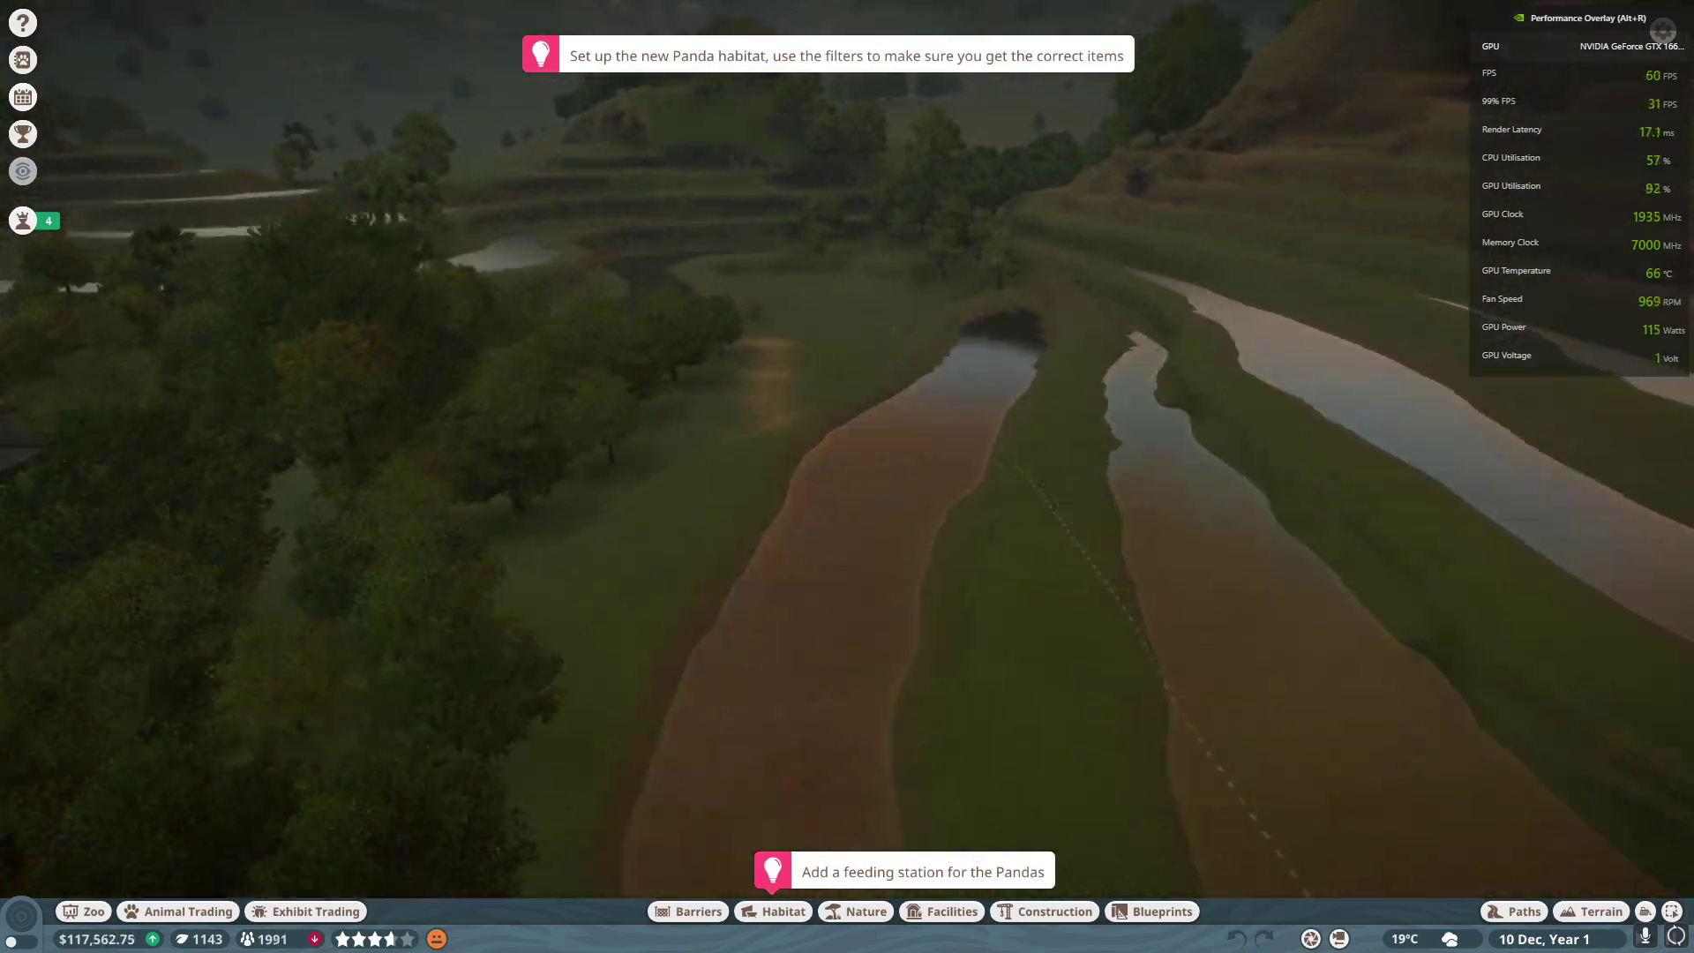
key("w")
key("q")
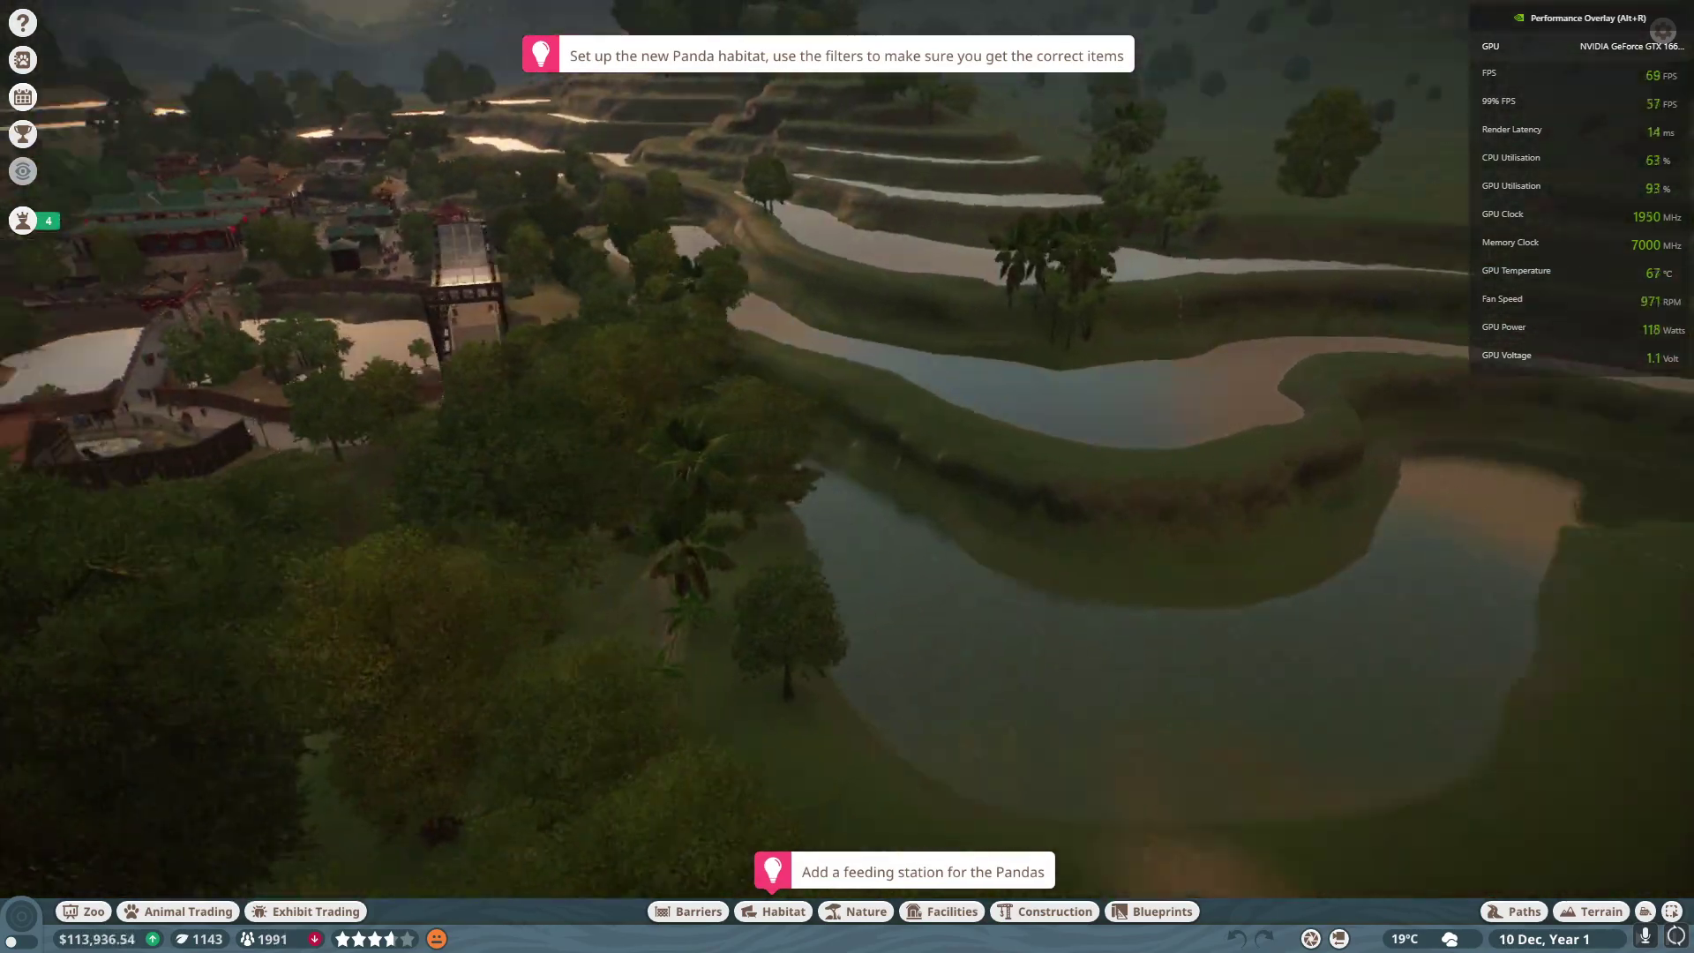
key("w")
key("d")
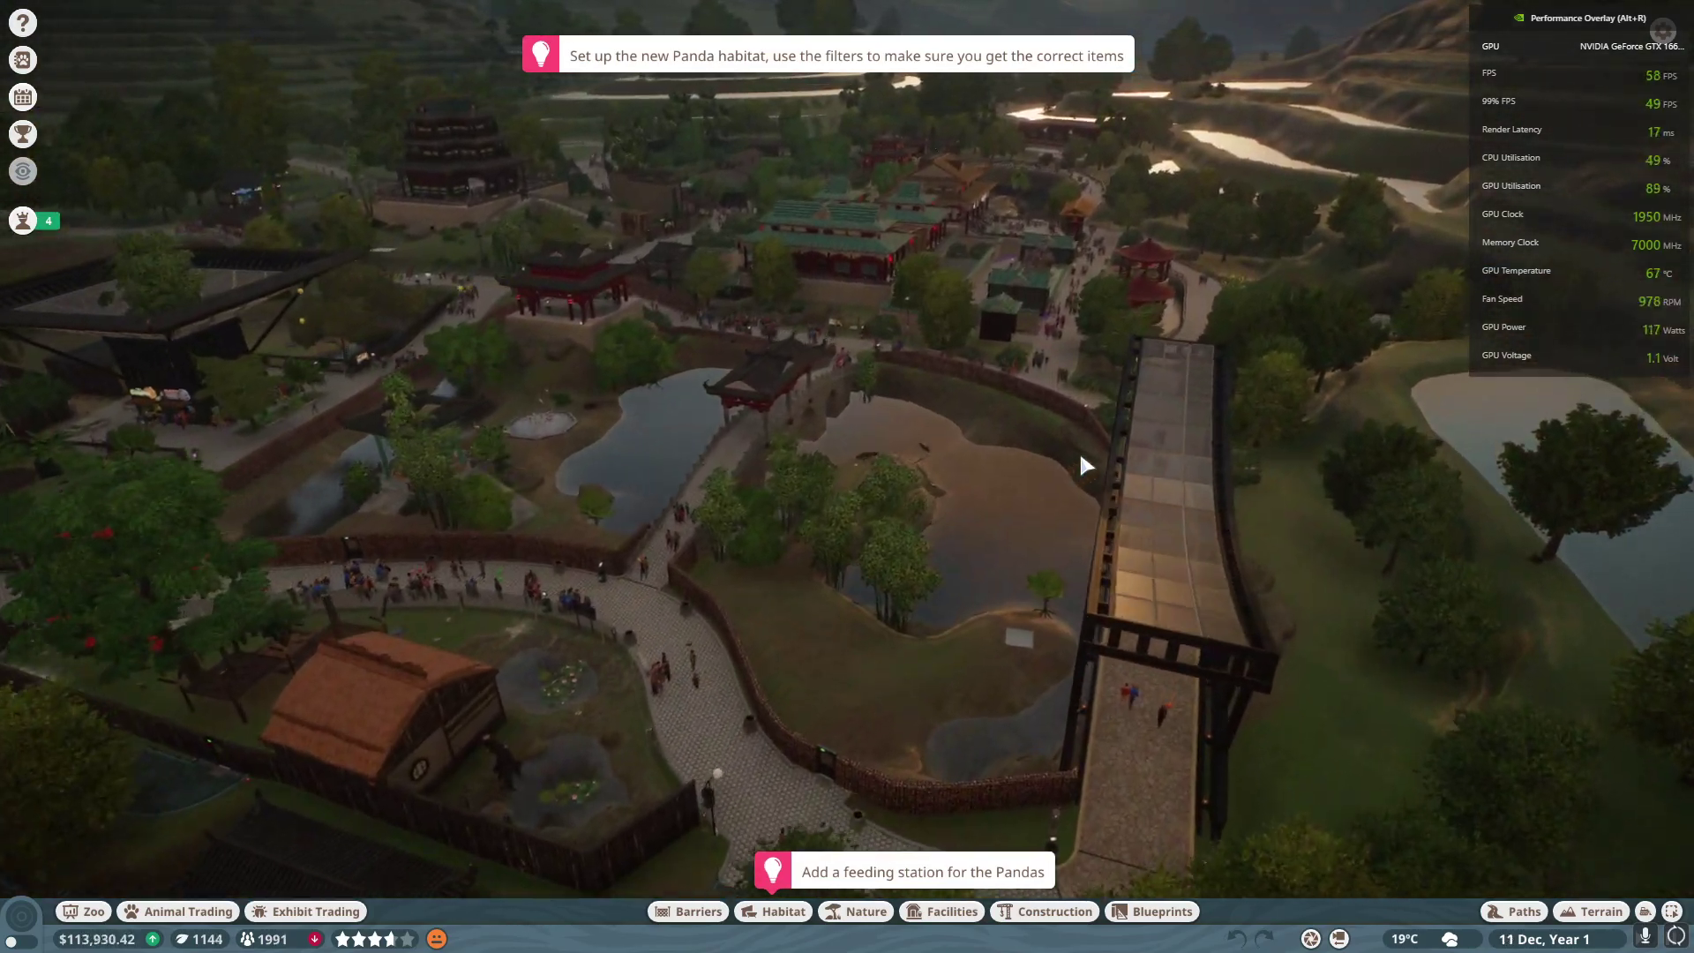
key("w")
key("d")
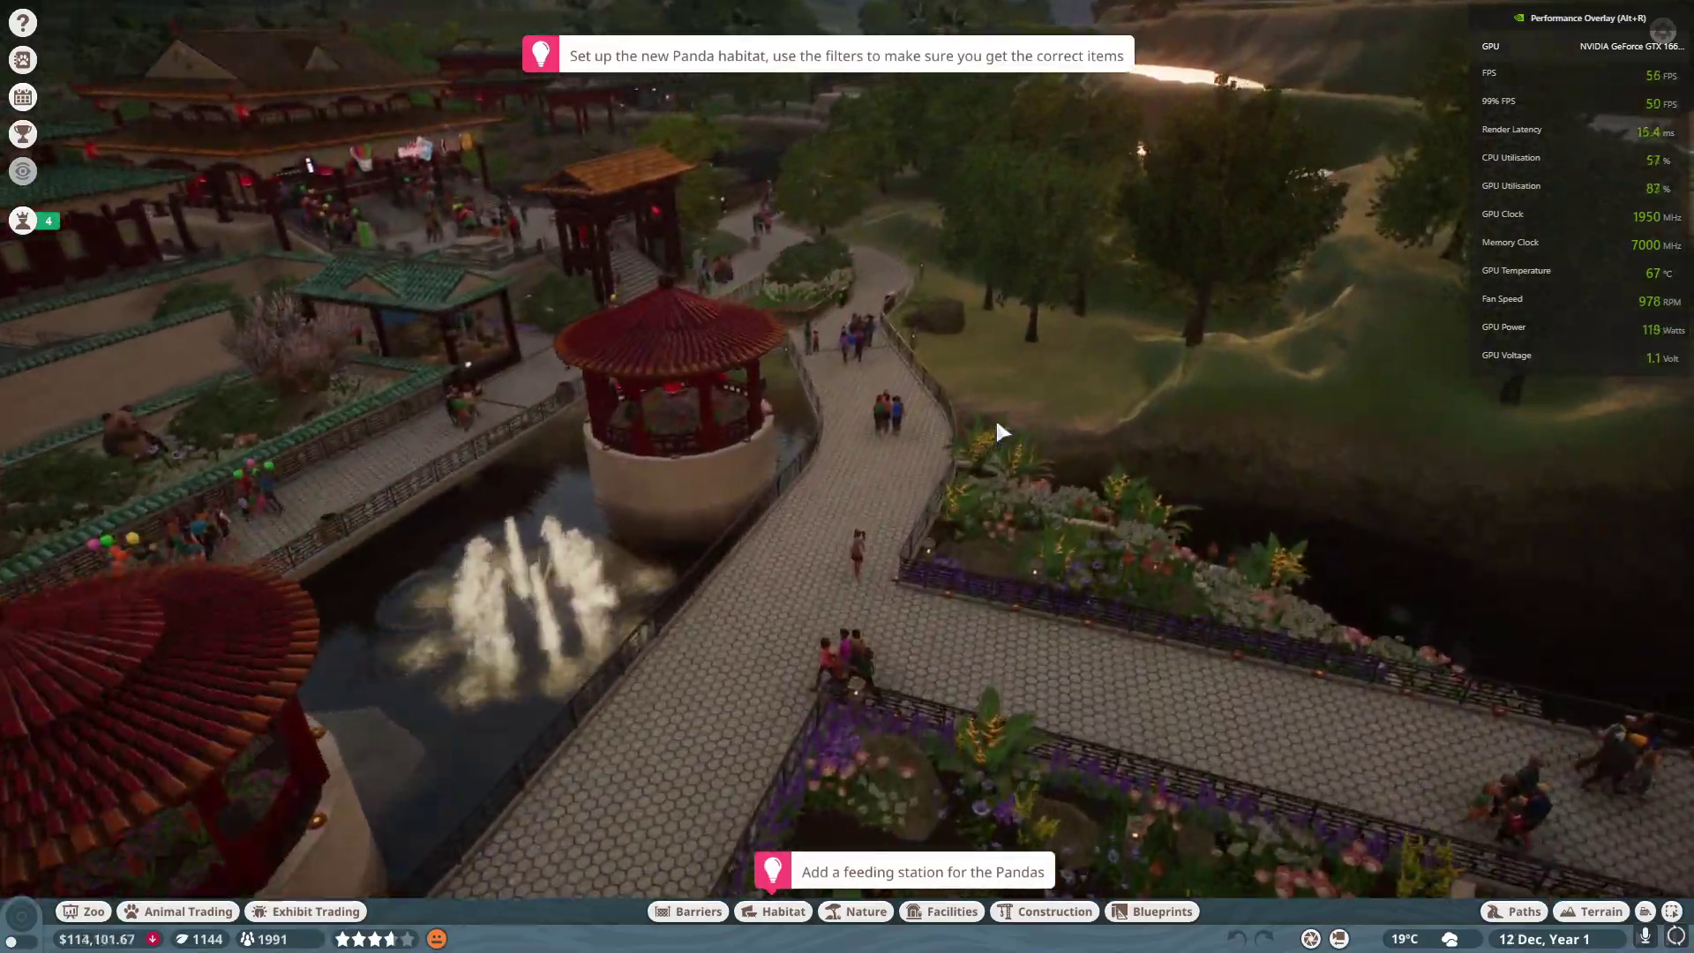
scroll(973, 445, "down", 8)
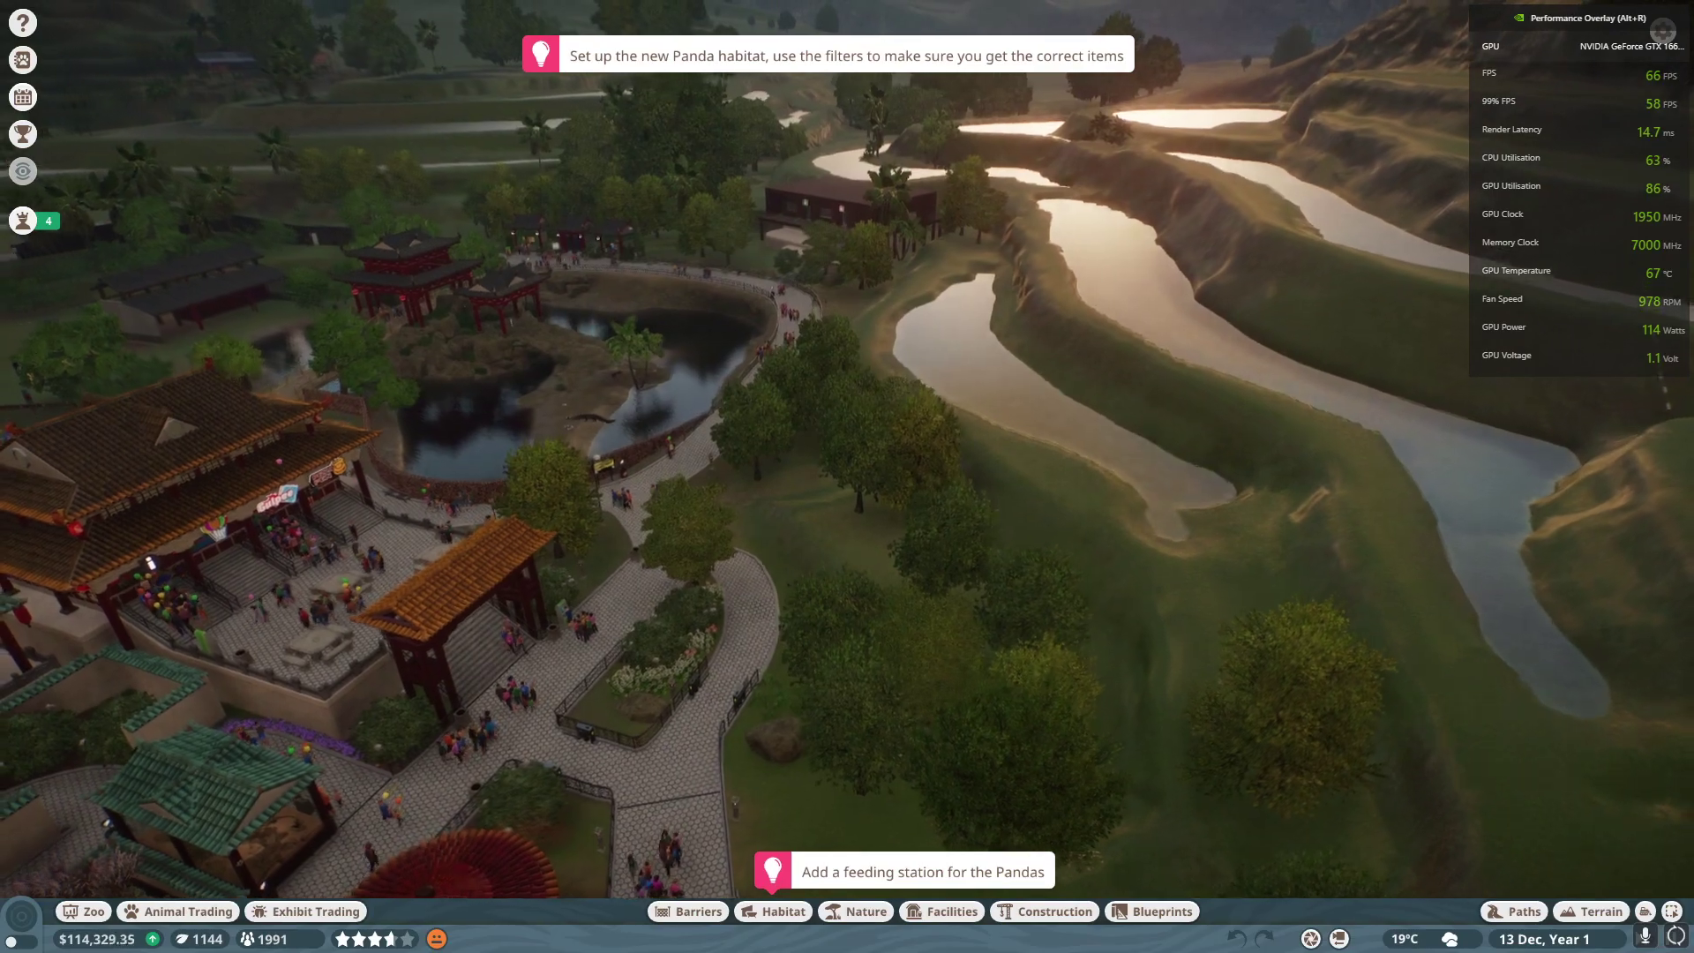
left_click_drag(970, 499, 974, 502)
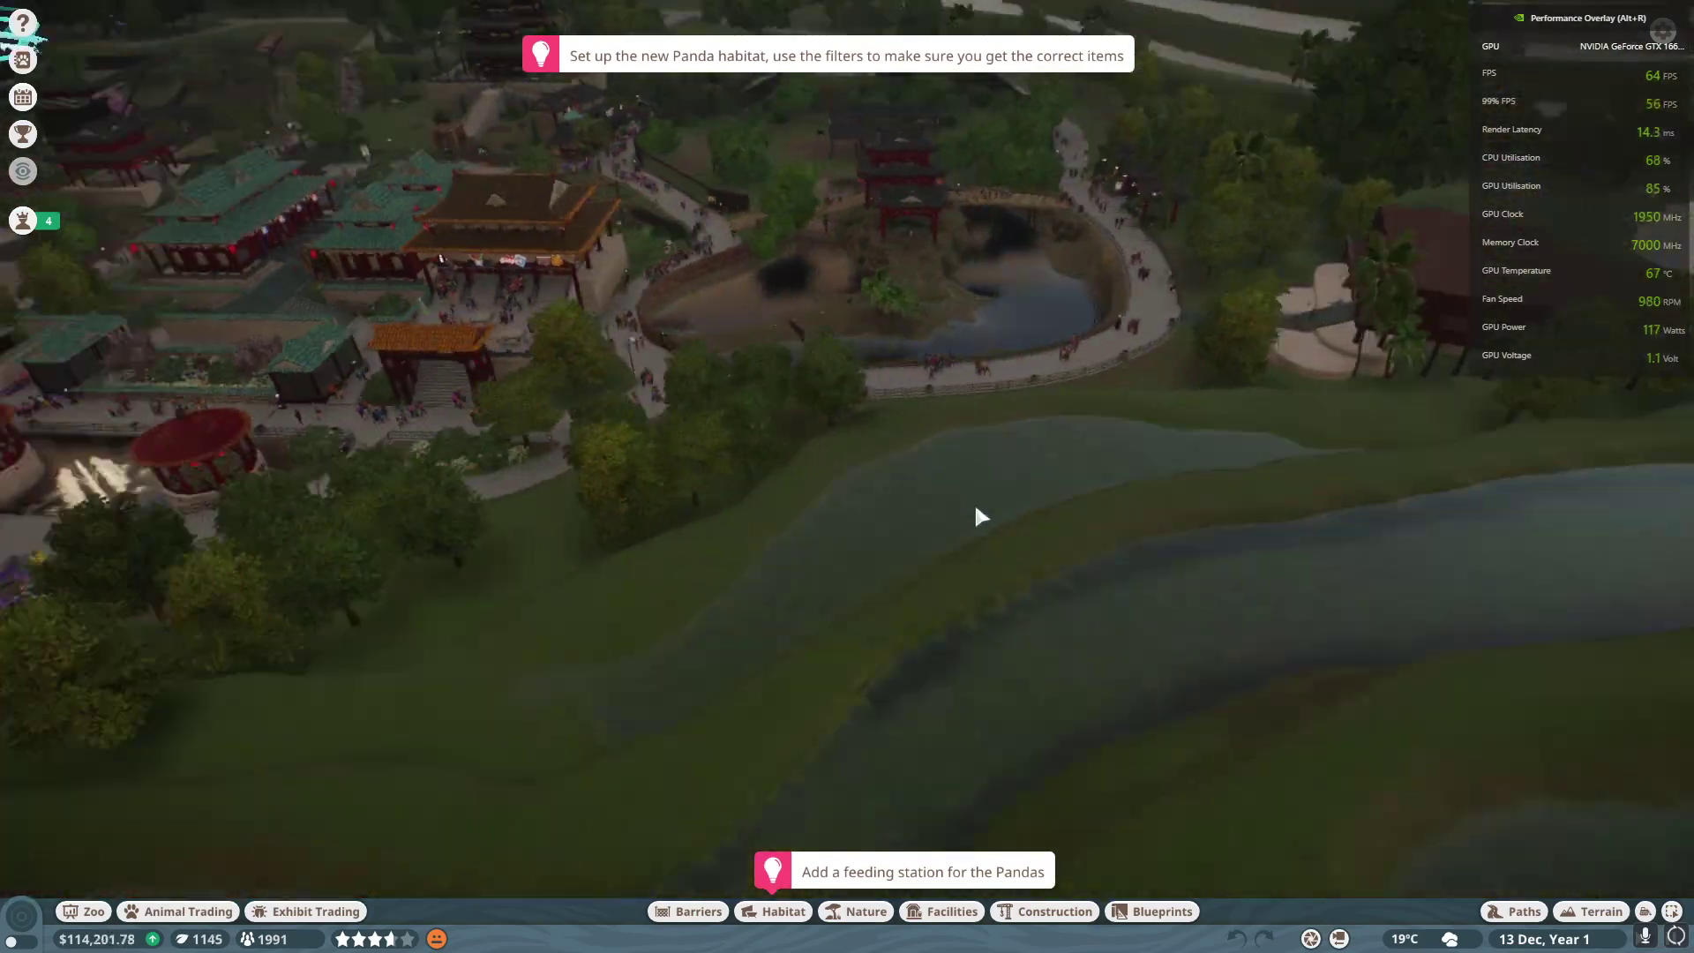
scroll(957, 493, "up", 8)
scroll(956, 492, "down", 10)
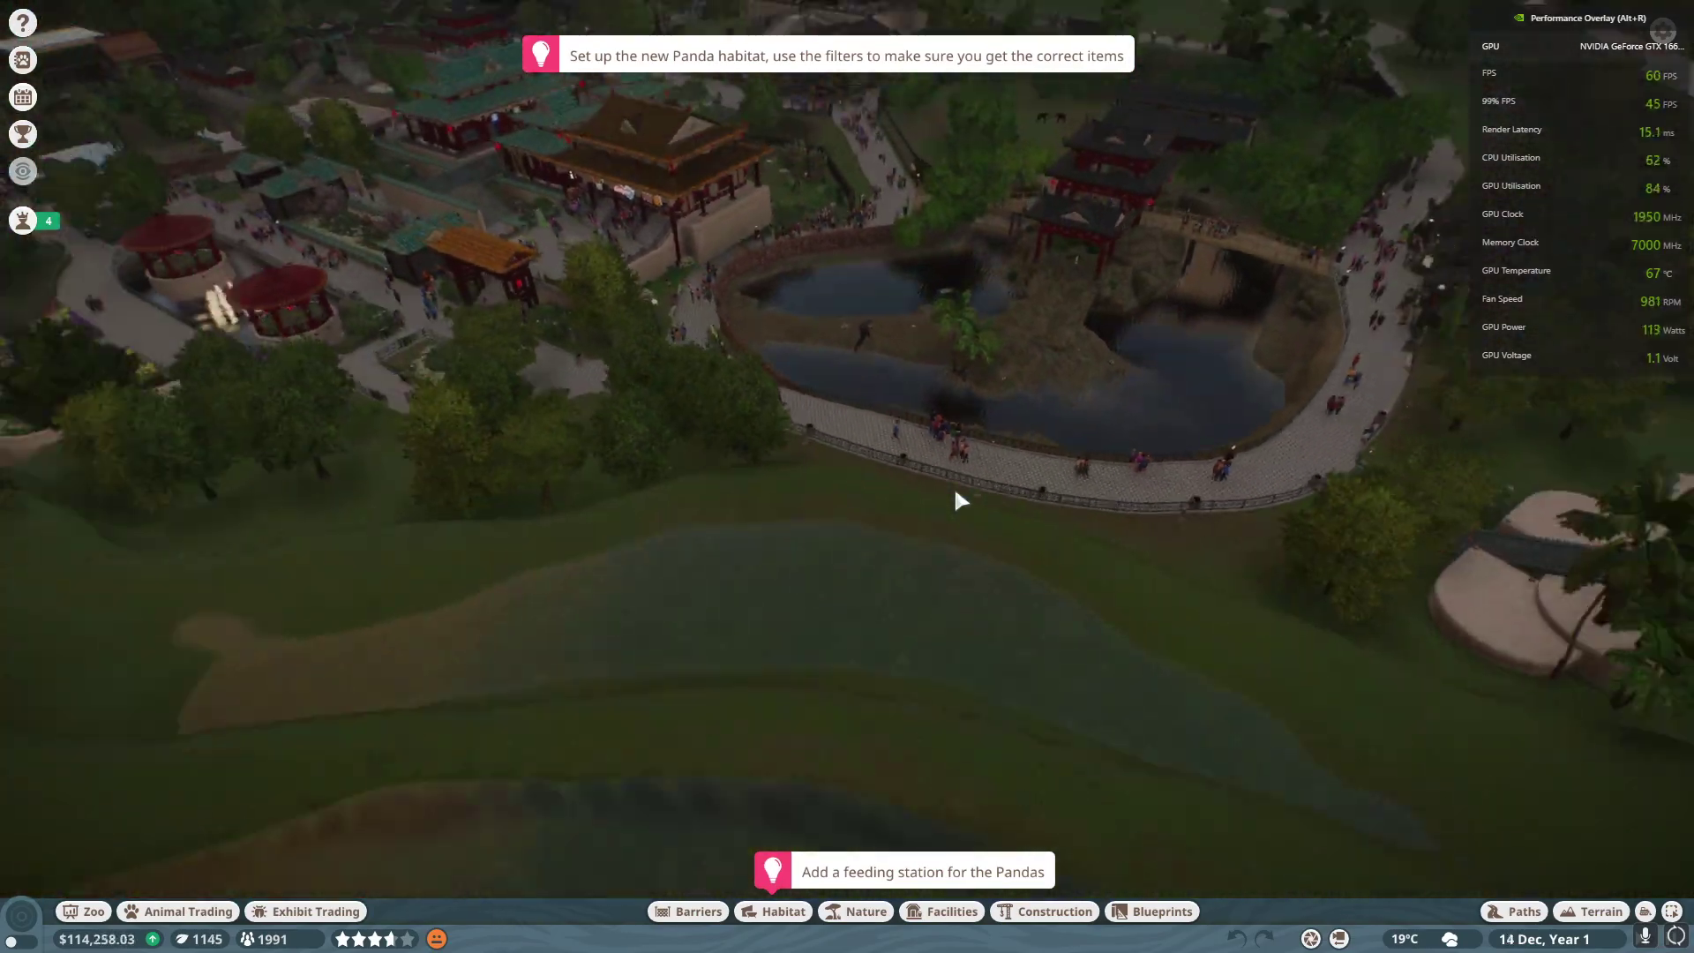
key("a")
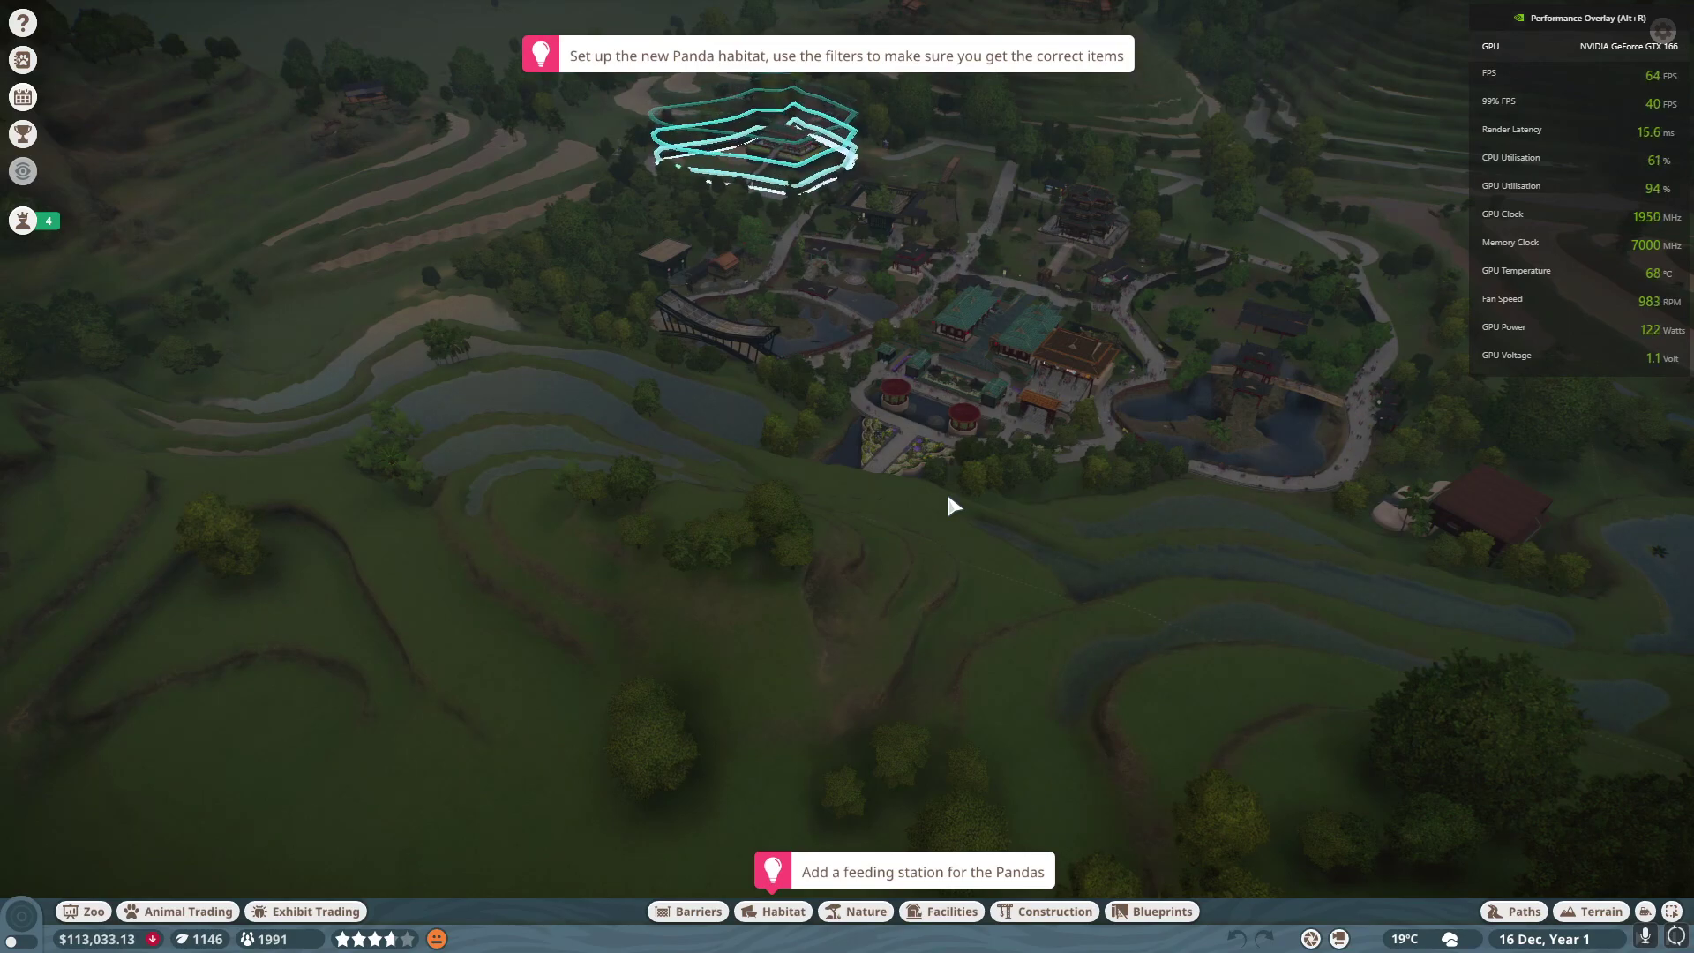
scroll(915, 467, "up", 5)
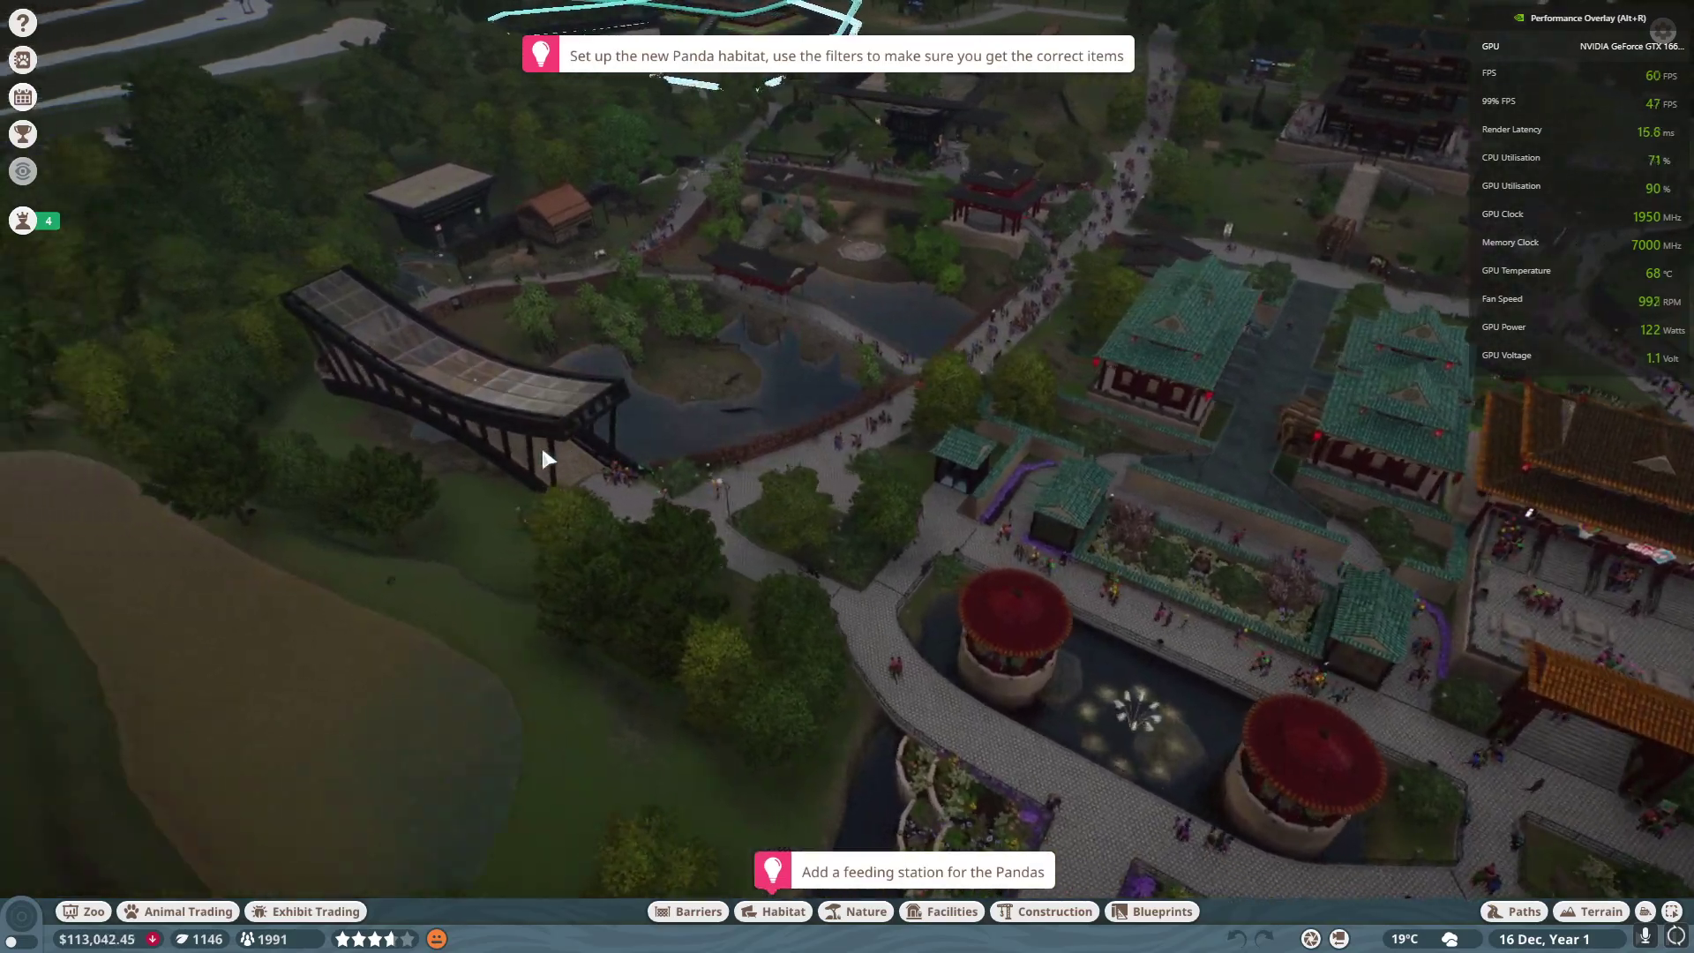
scroll(542, 443, "up", 5)
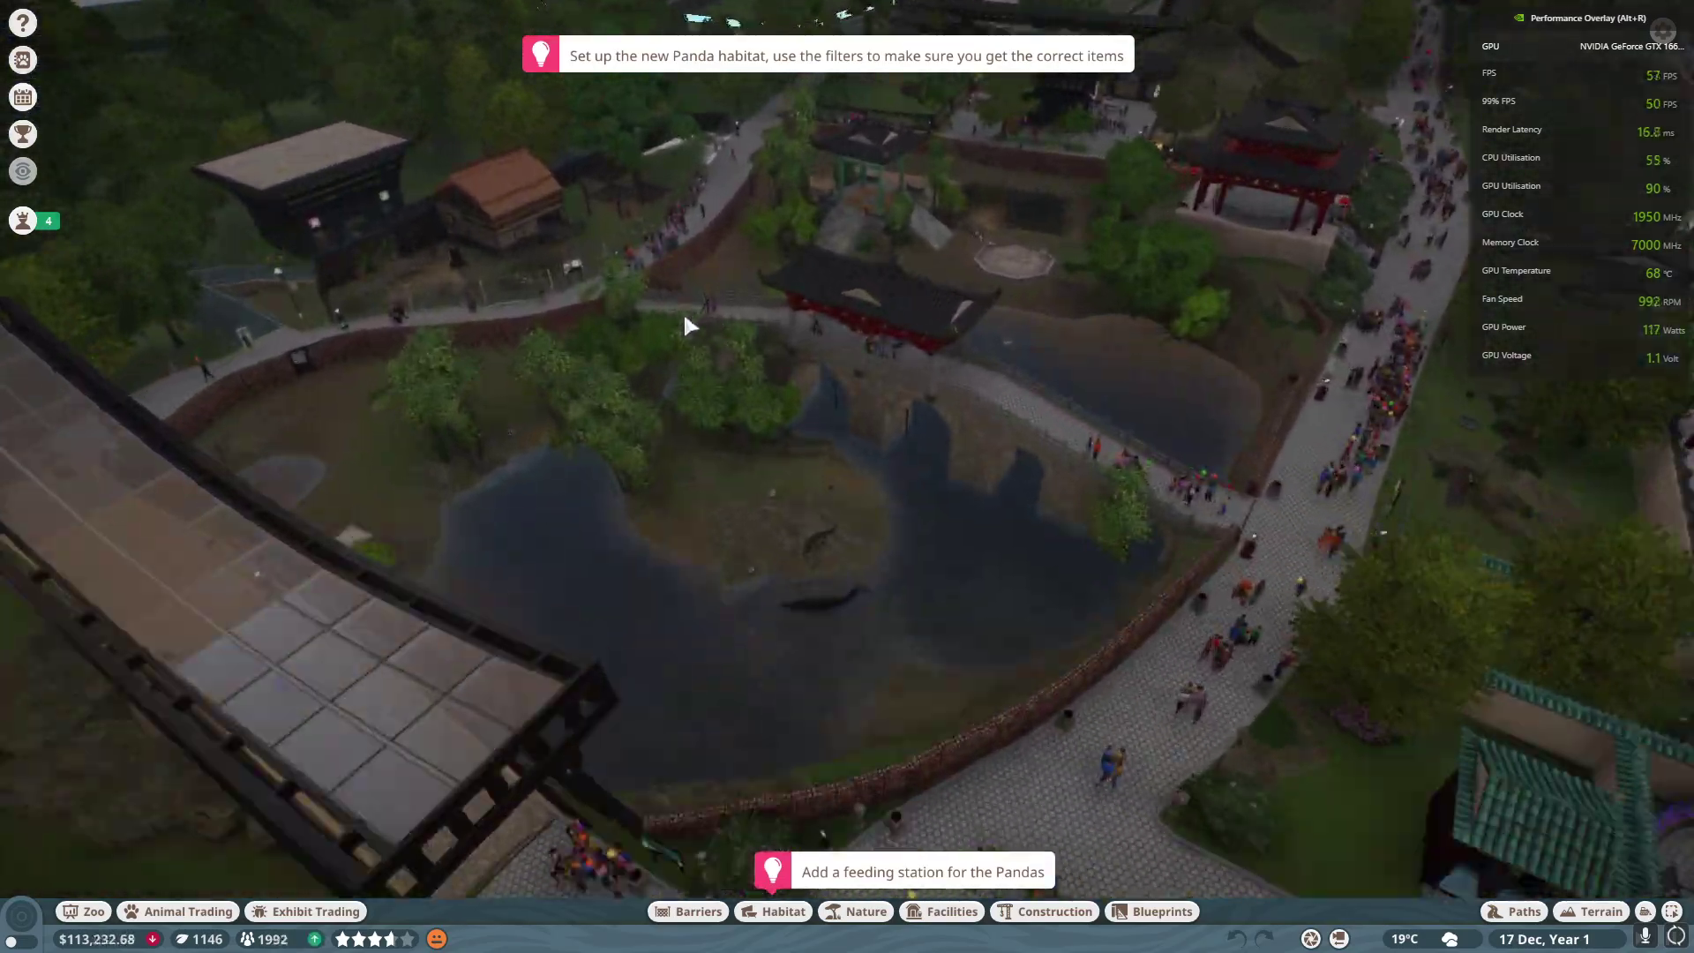
scroll(688, 327, "up", 5)
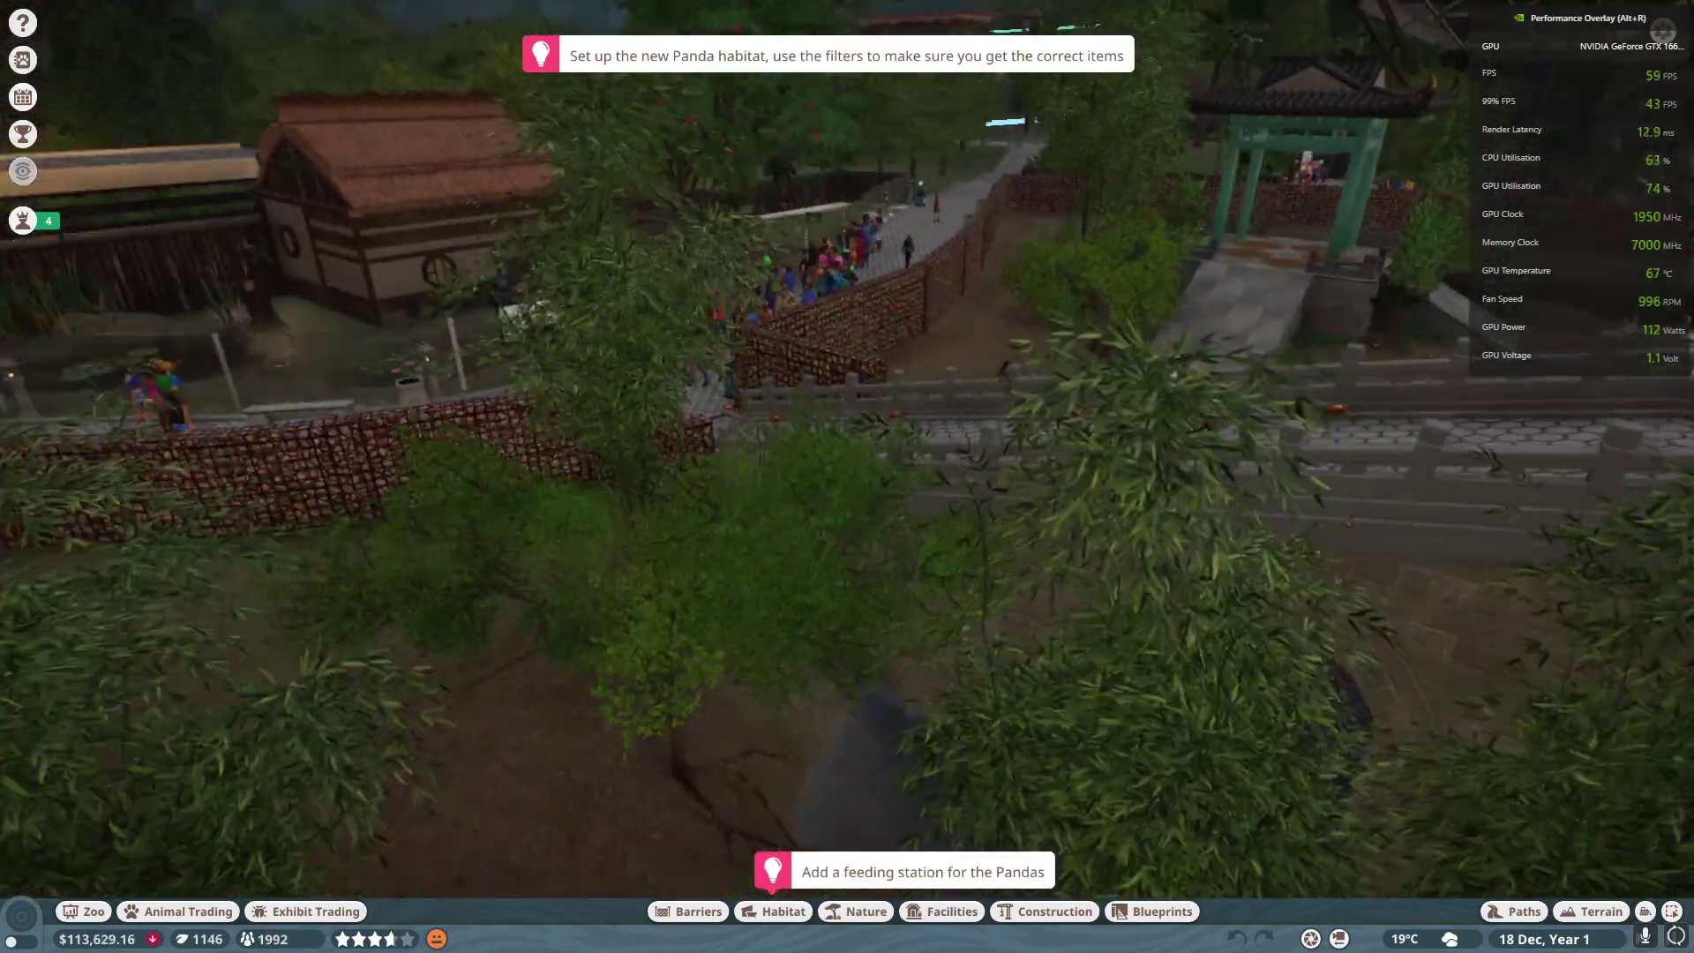
scroll(824, 382, "up", 3)
left_click_drag(825, 382, 1690, 328)
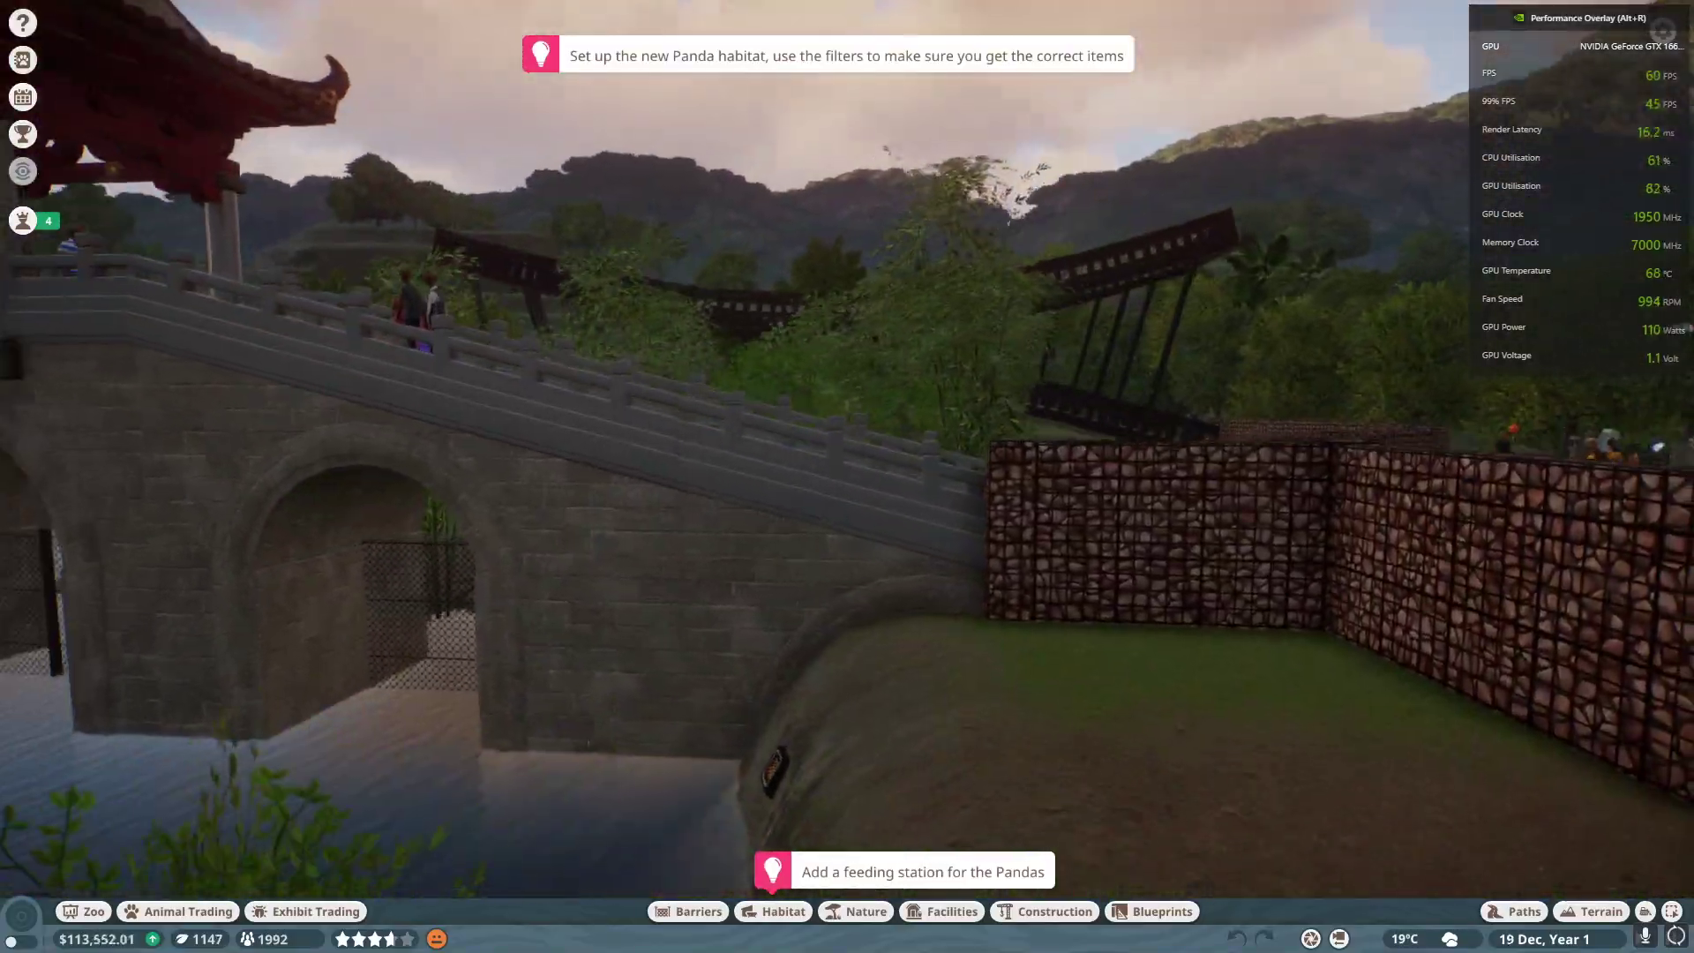
scroll(1036, 427, "down", 5)
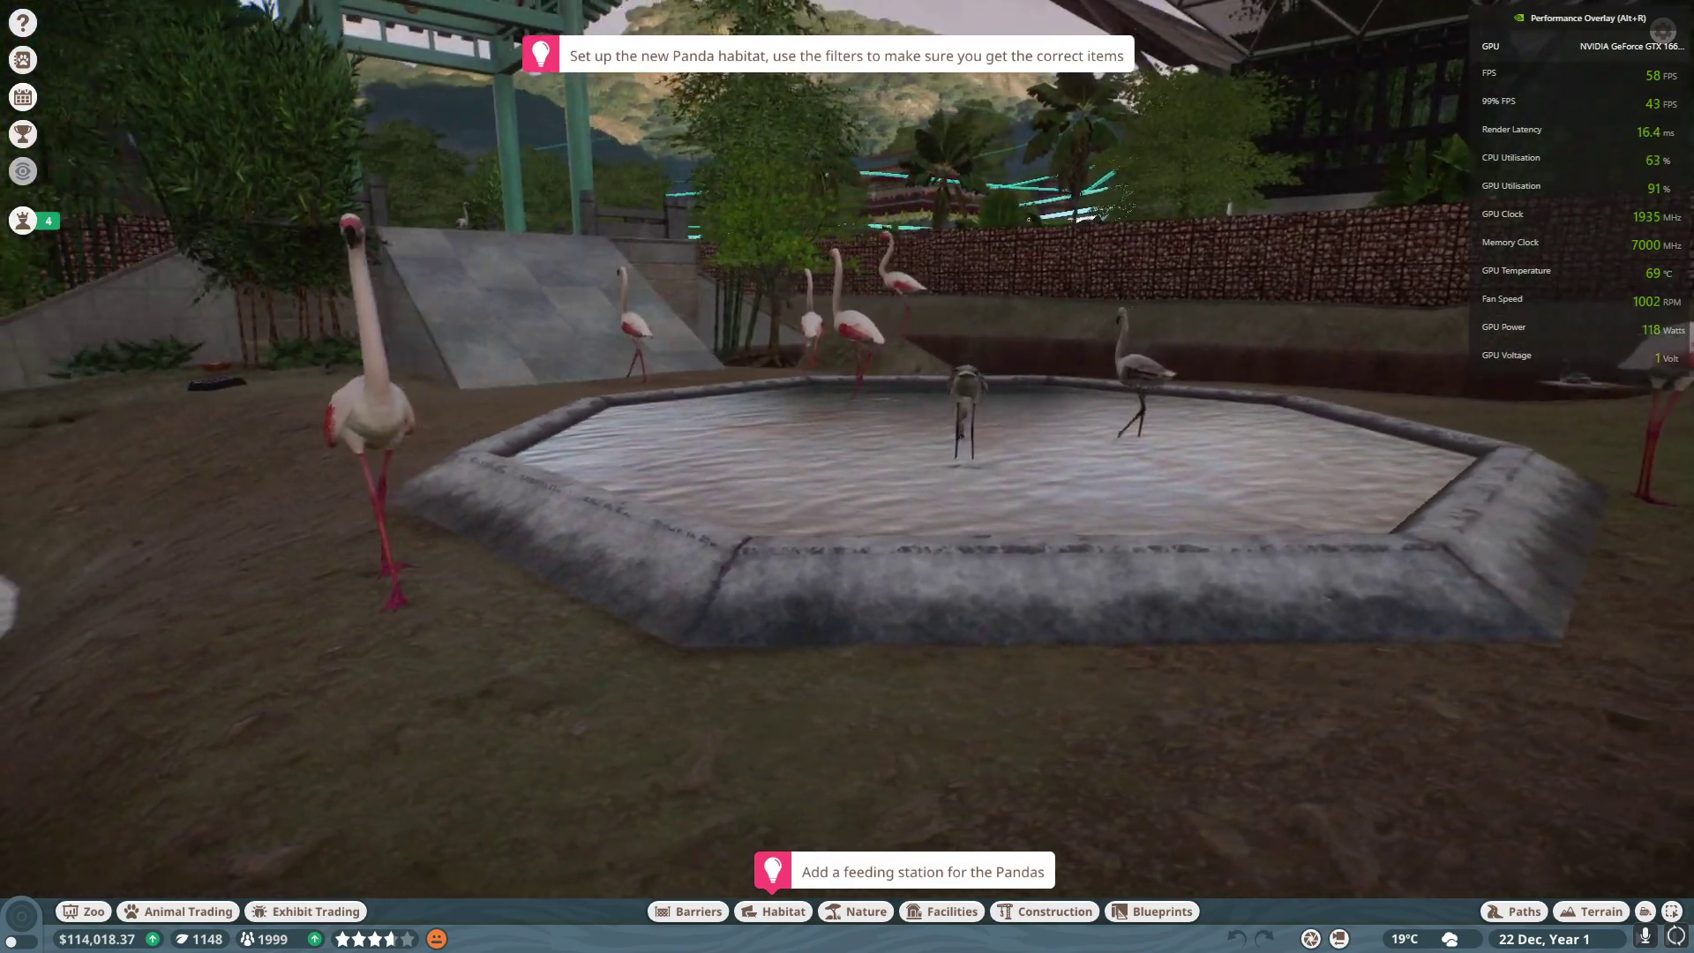
left_click_drag(847, 463, 1113, 463)
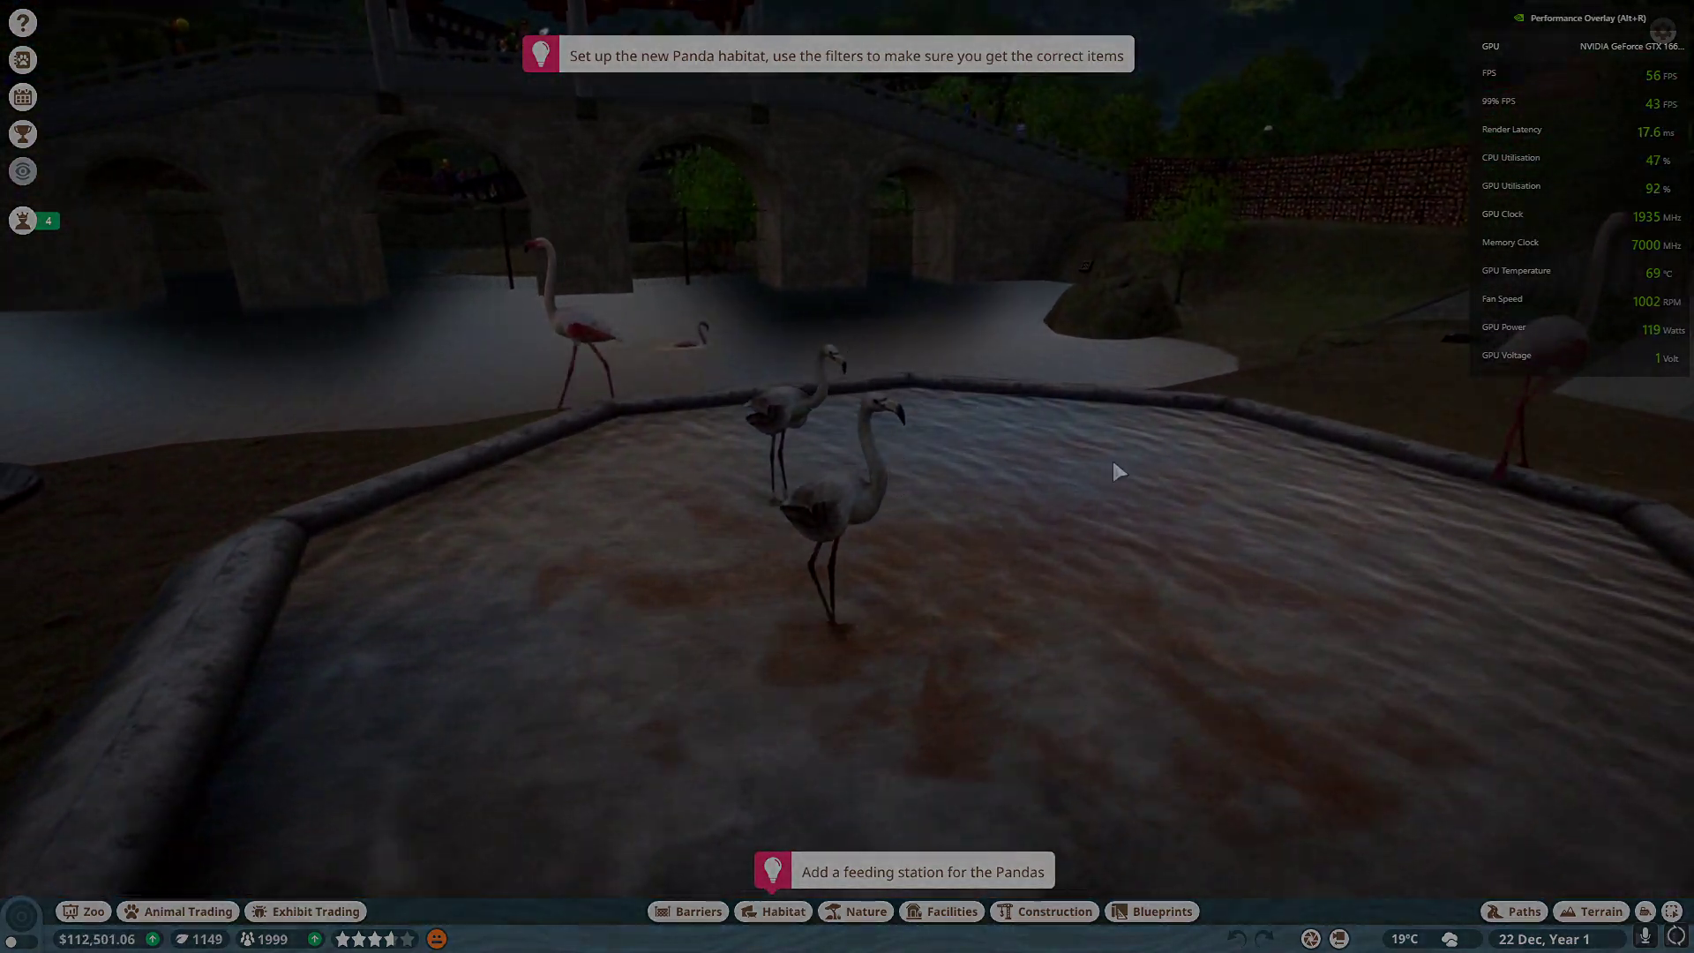